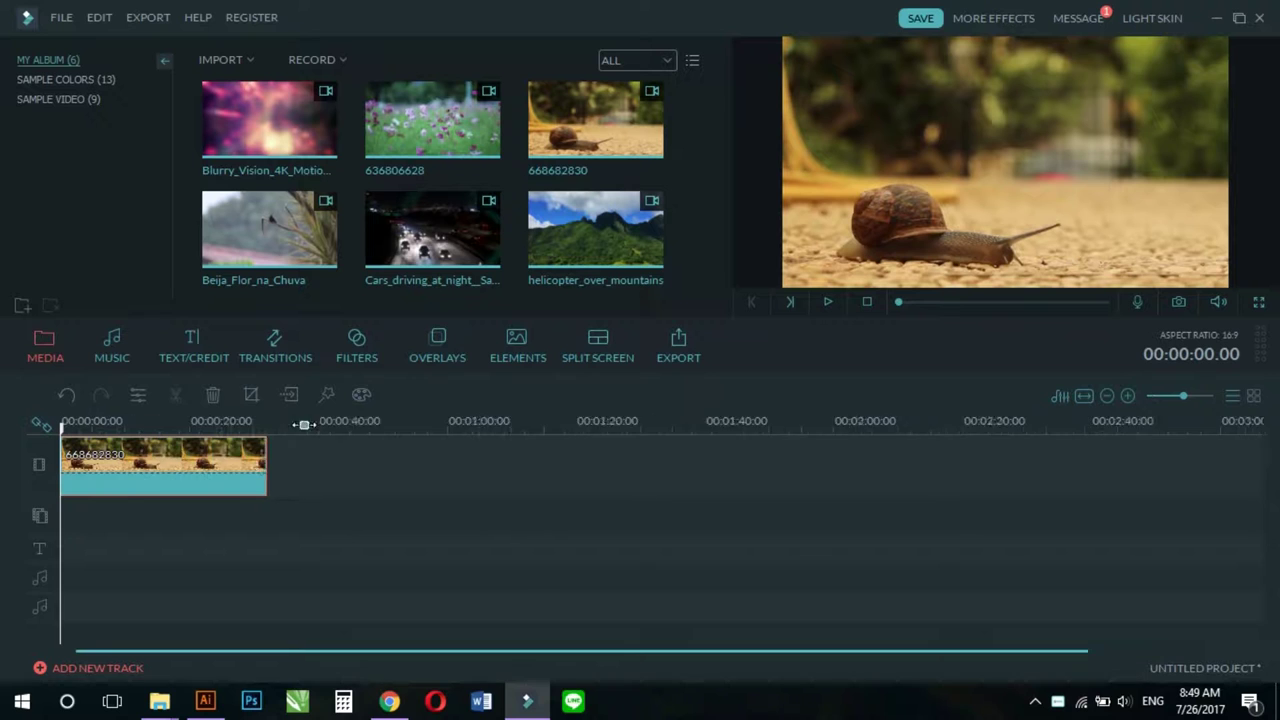
Step: Drag the Modern 2 title template from Text/Credit onto the text track at 0:00
click(191, 355)
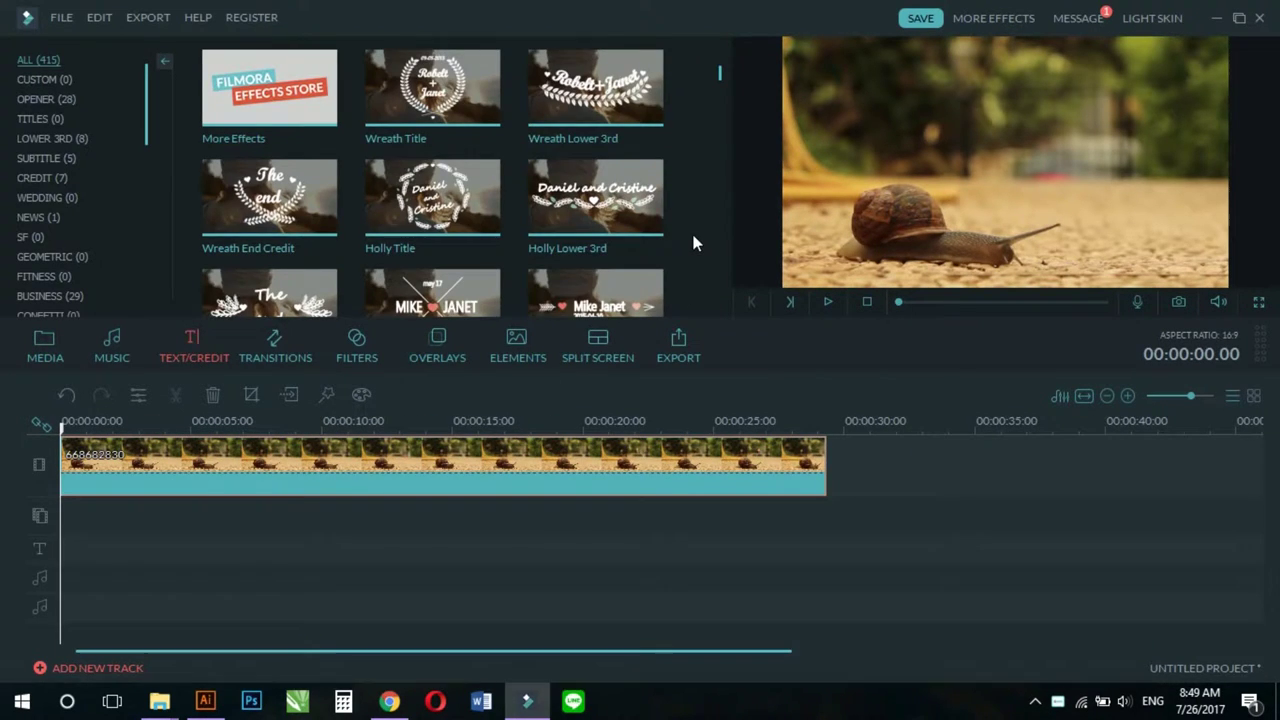
scroll(694, 240, down, 10)
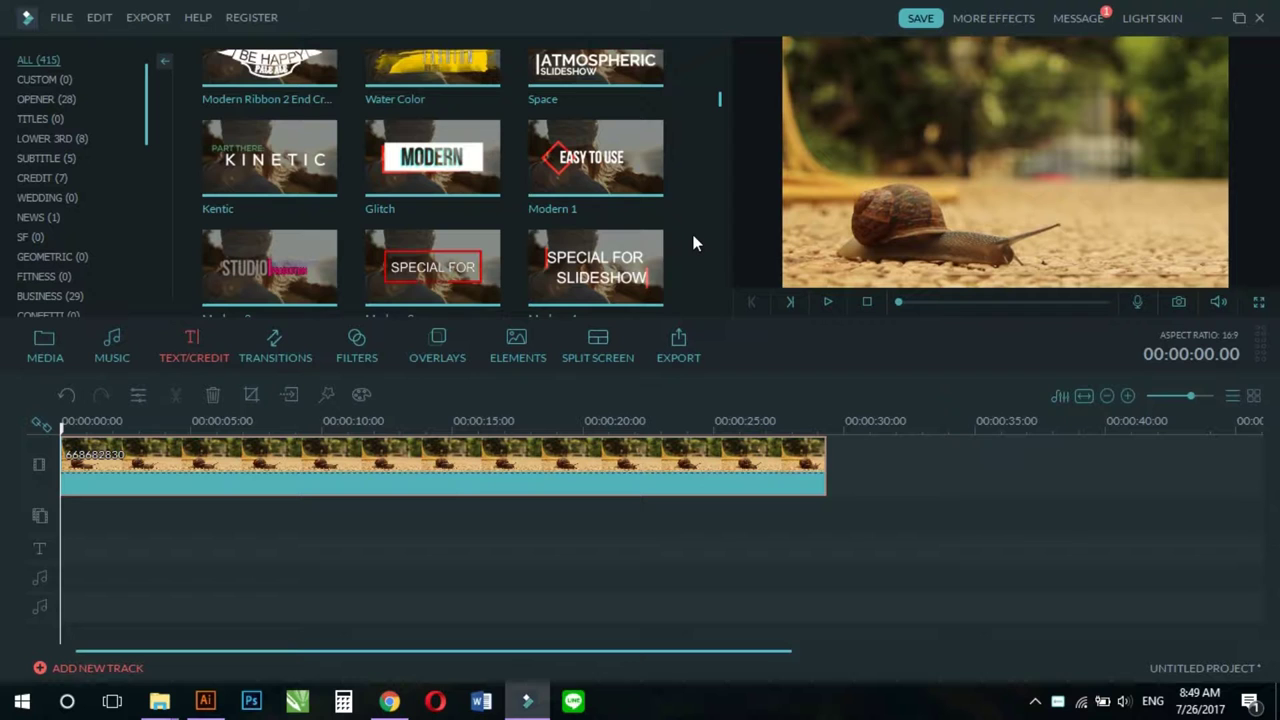
scroll(695, 242, down, 2)
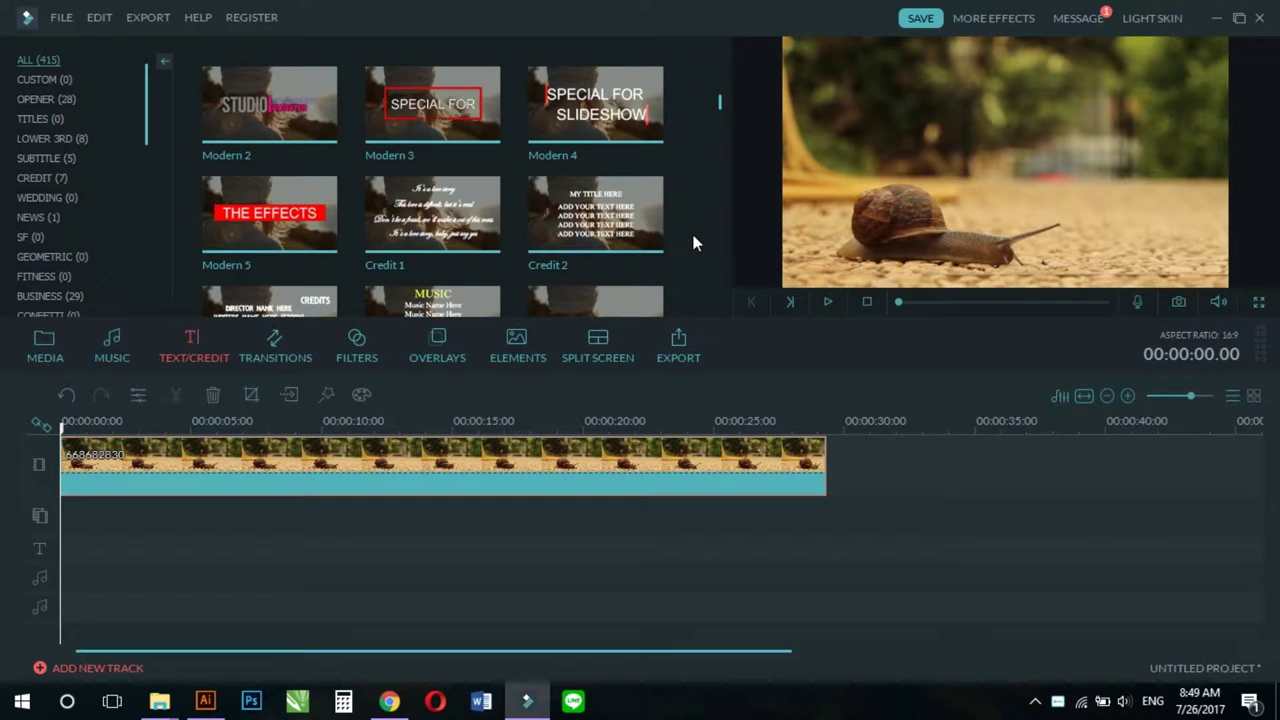
scroll(695, 242, down, 2)
scroll(691, 240, up, 2)
drag(278, 107, 130, 557)
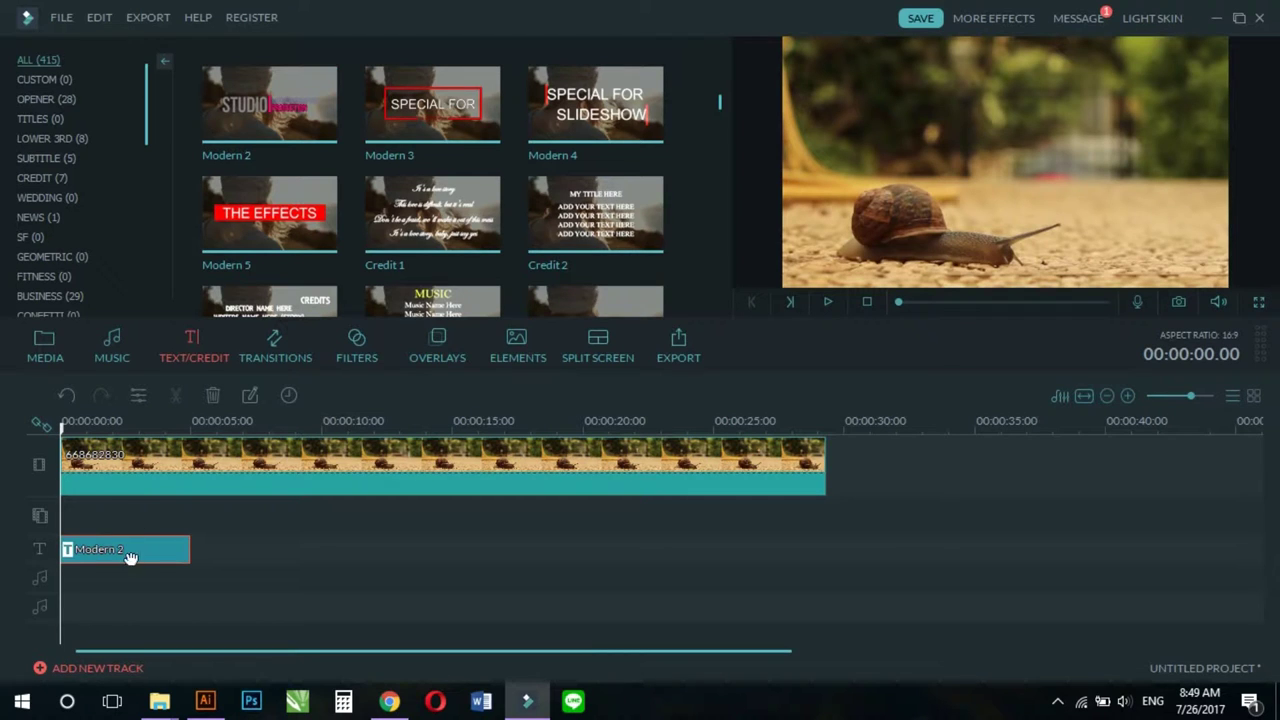
Step: In Advanced Text Edit, delete the Square, MOTION GRAPHIC, PRODUCTION and STUDIO layers of Modern 2
double_click(130, 553)
click(572, 360)
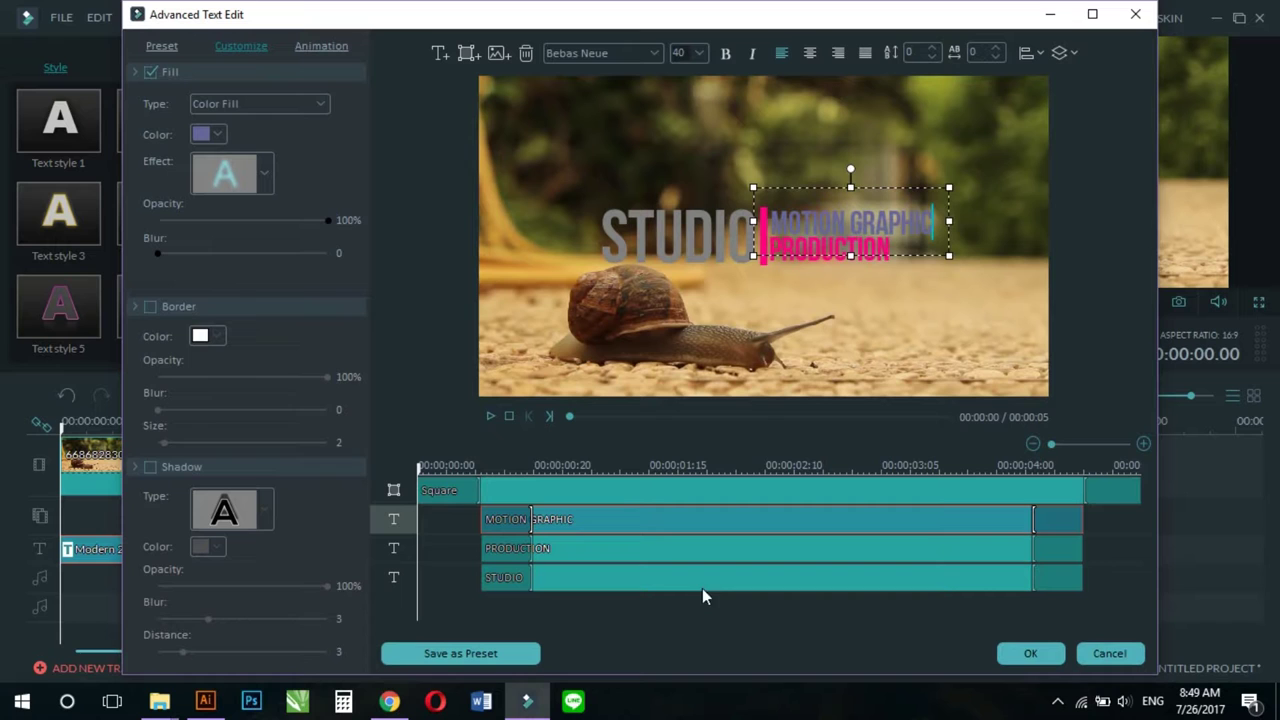
drag(836, 620, 575, 491)
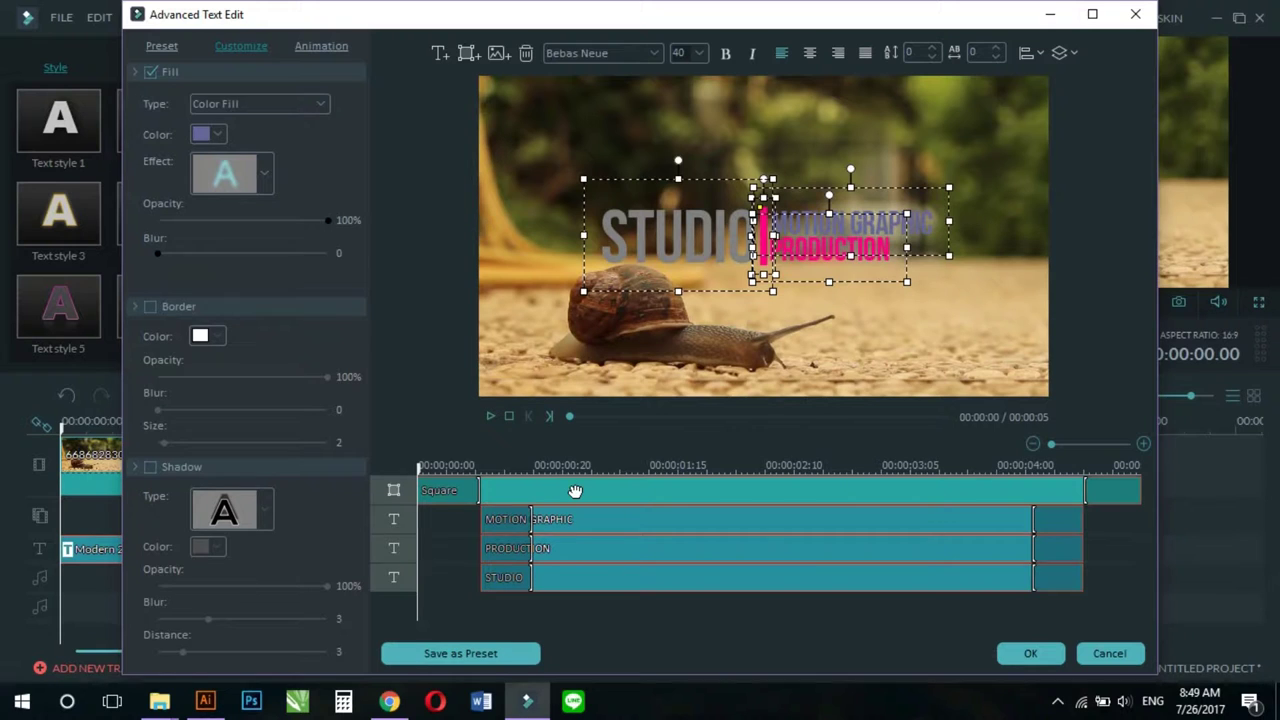
key(Delete)
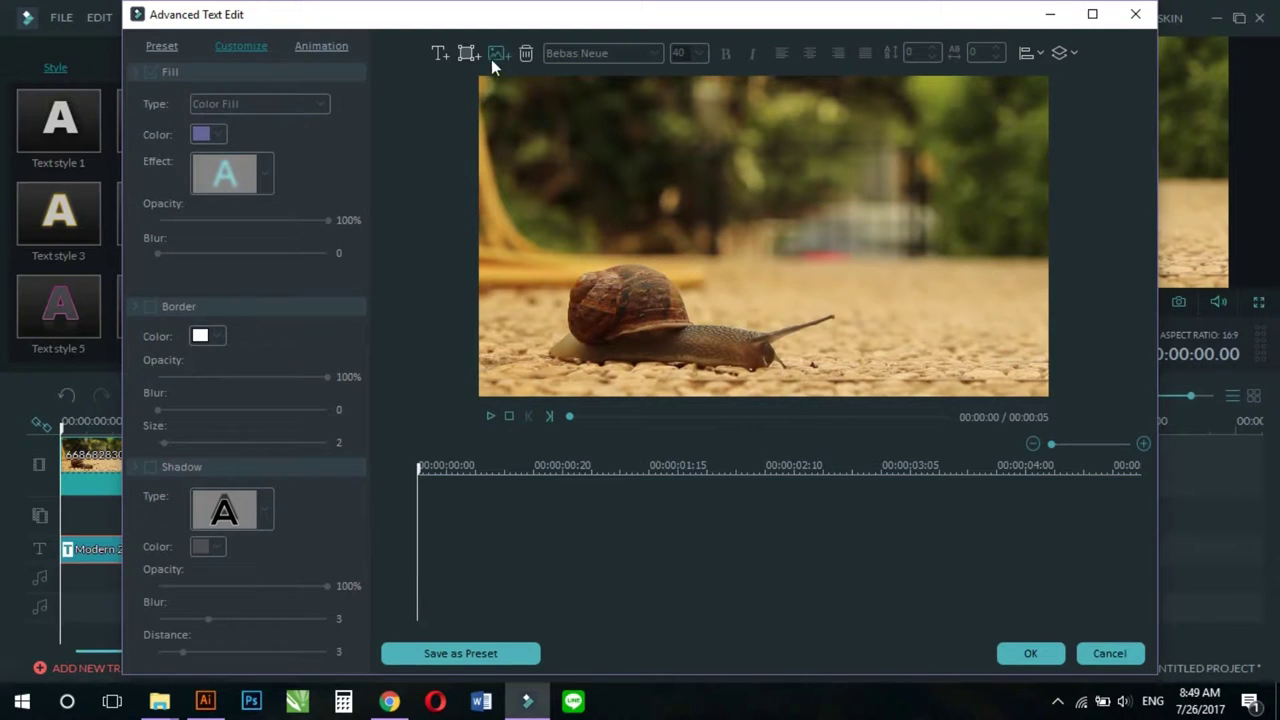
Step: Import banner-01.png into the title and size it across the top of the frame
click(494, 53)
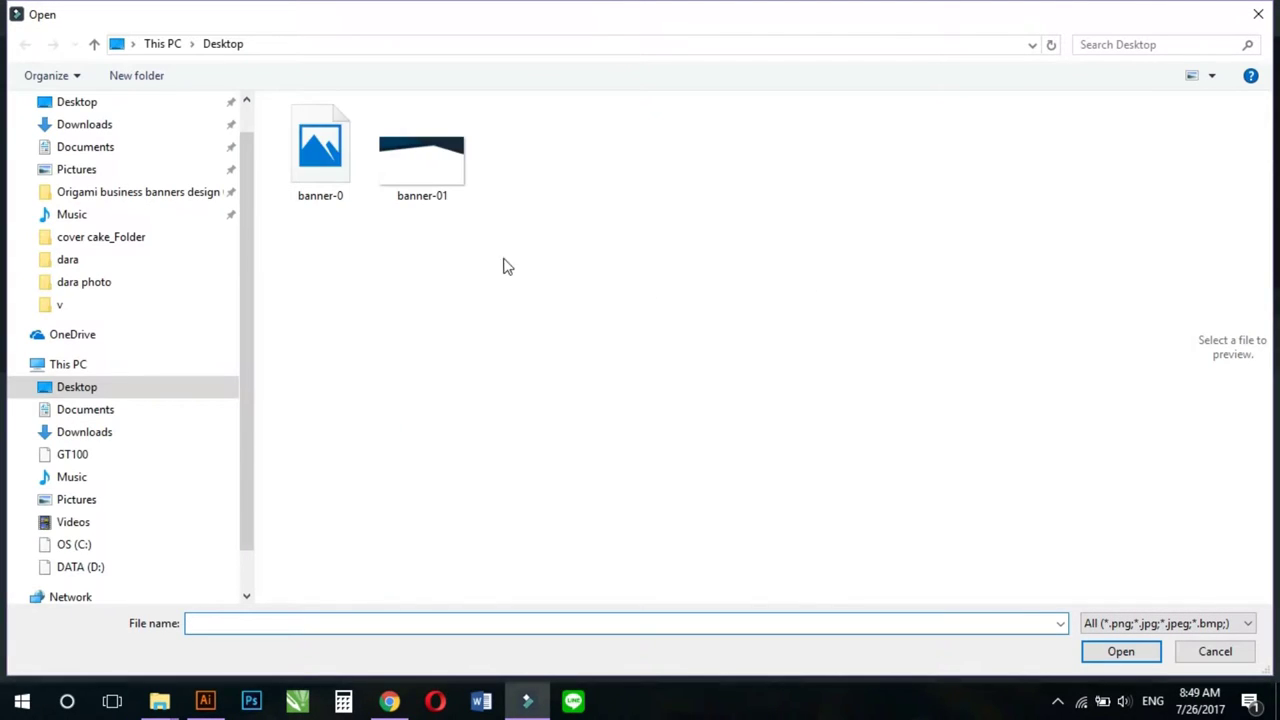
double_click(430, 175)
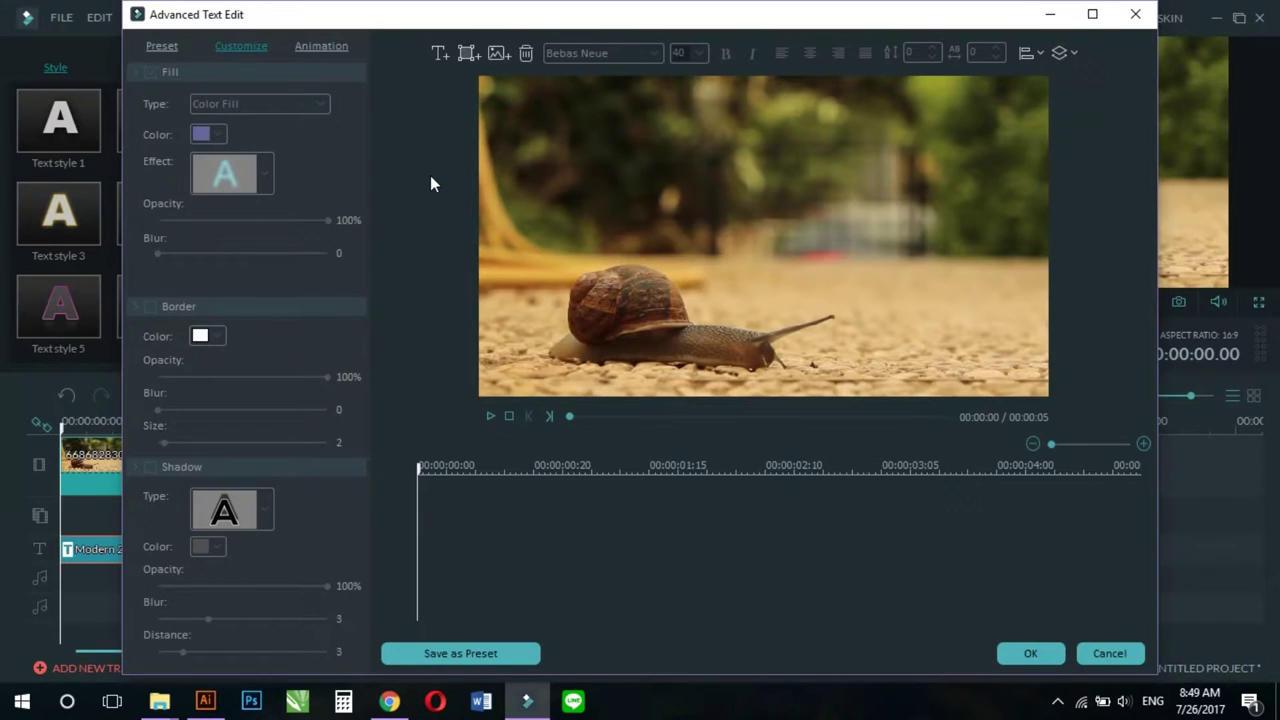
drag(717, 186, 626, 100)
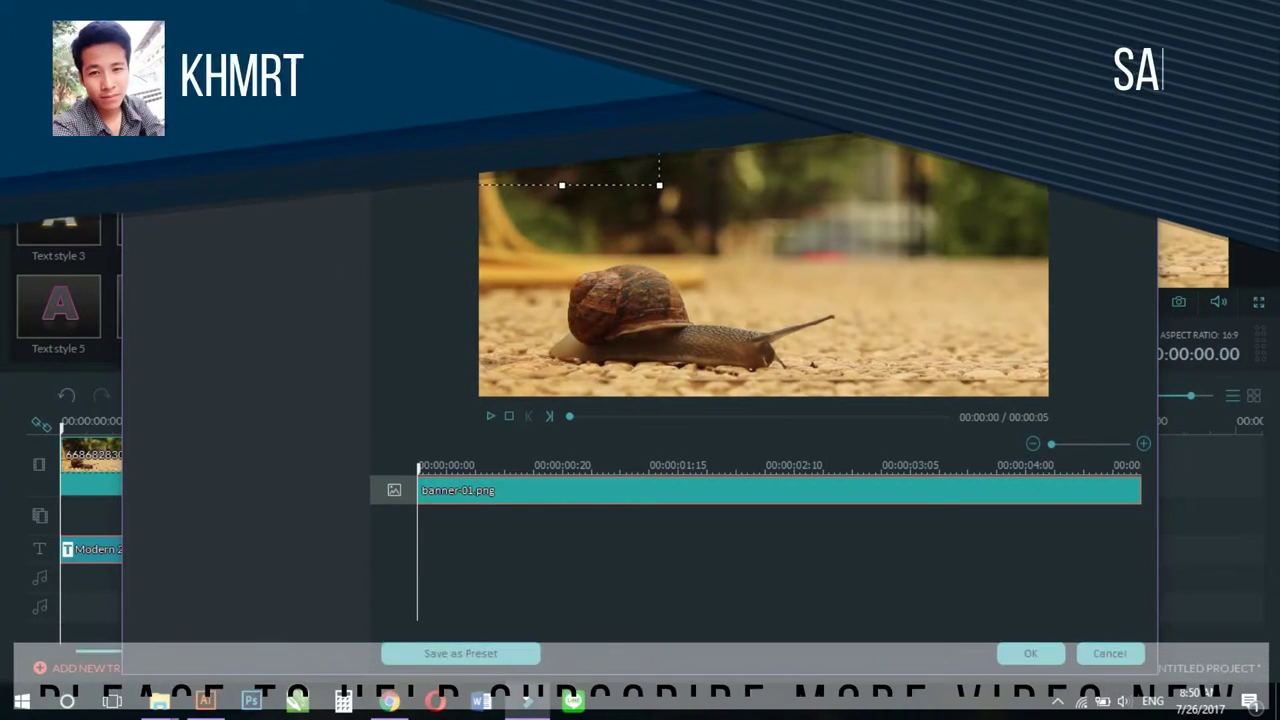
drag(659, 185, 1058, 362)
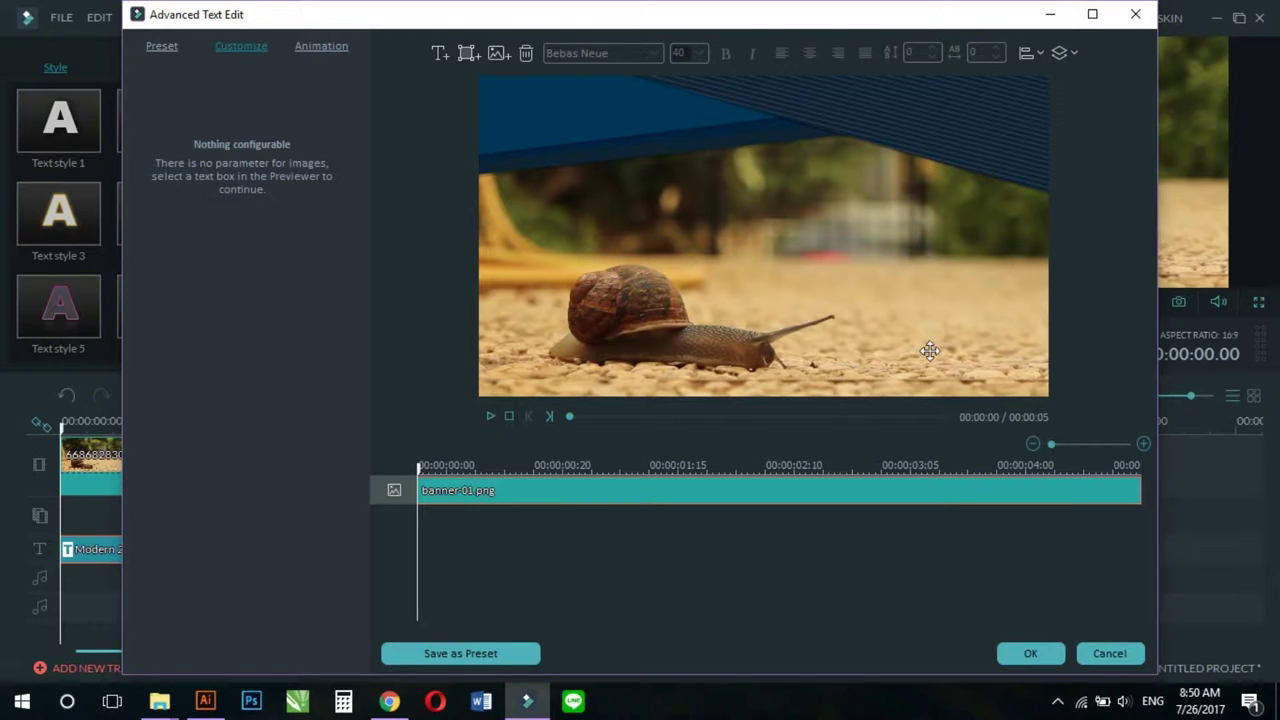
click(334, 48)
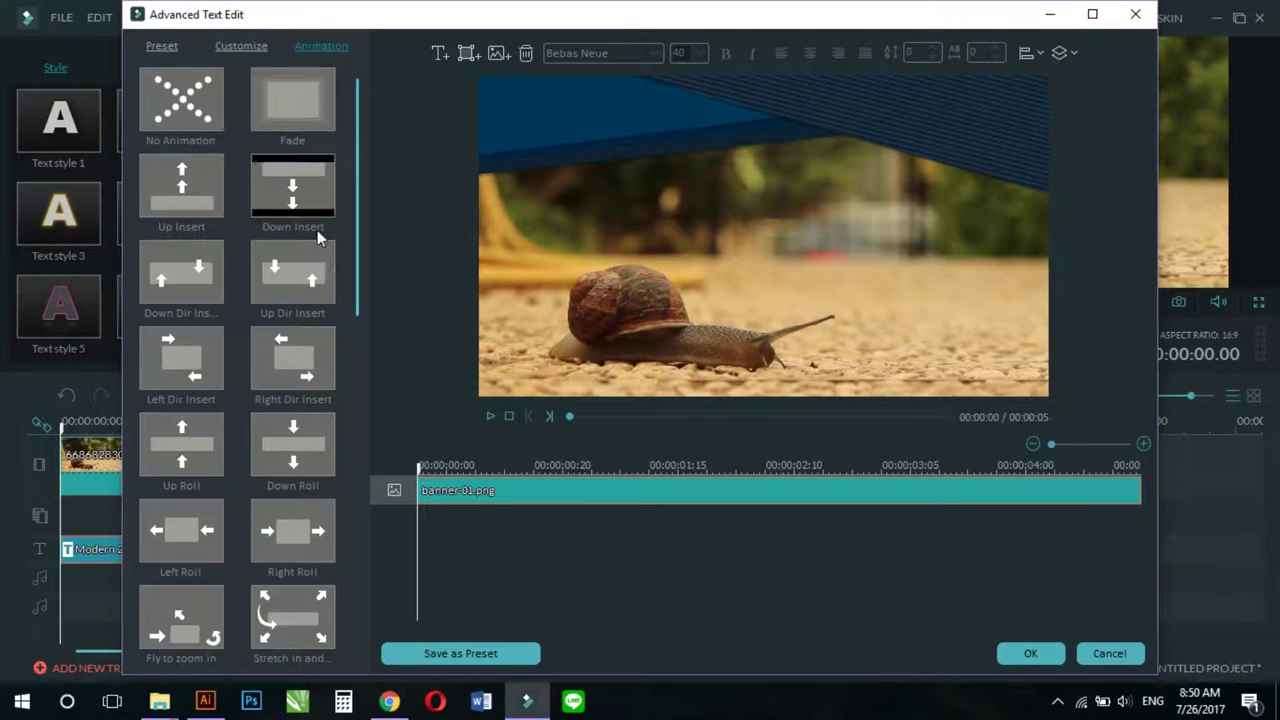
Step: Widen the blue banner-01 to the full frame width and apply Down Dir Insert to it
double_click(183, 278)
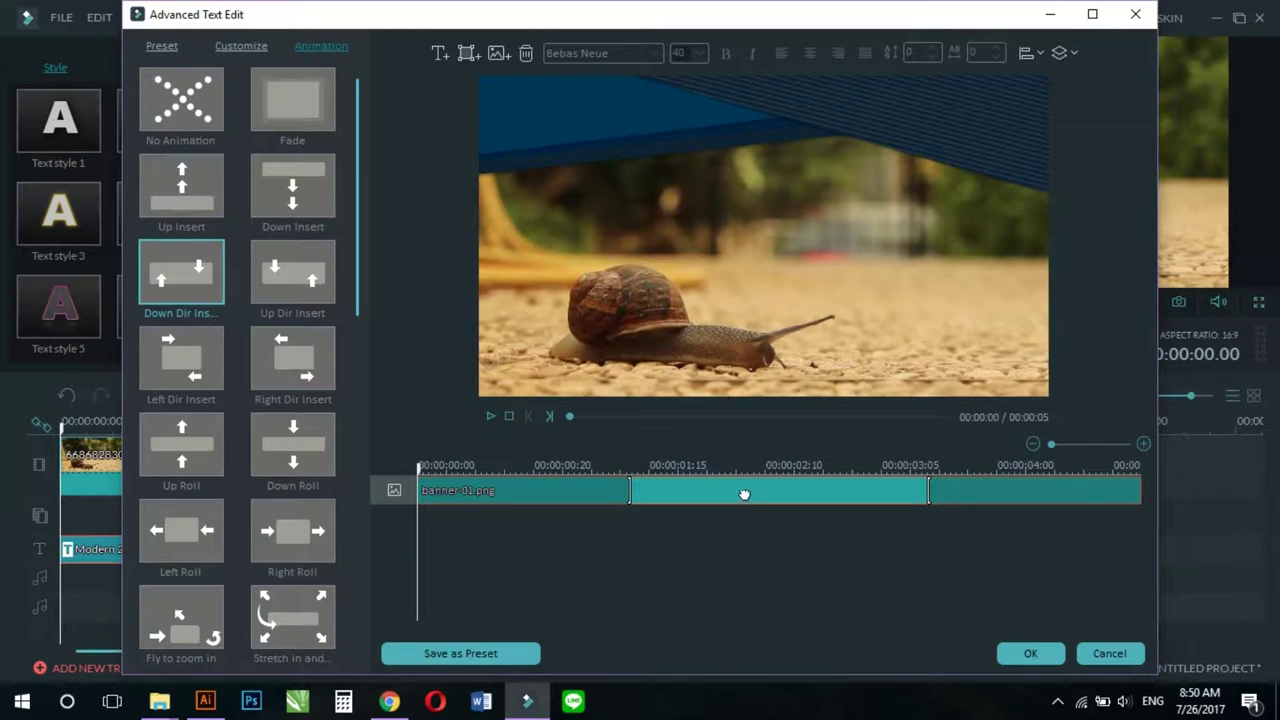
click(180, 101)
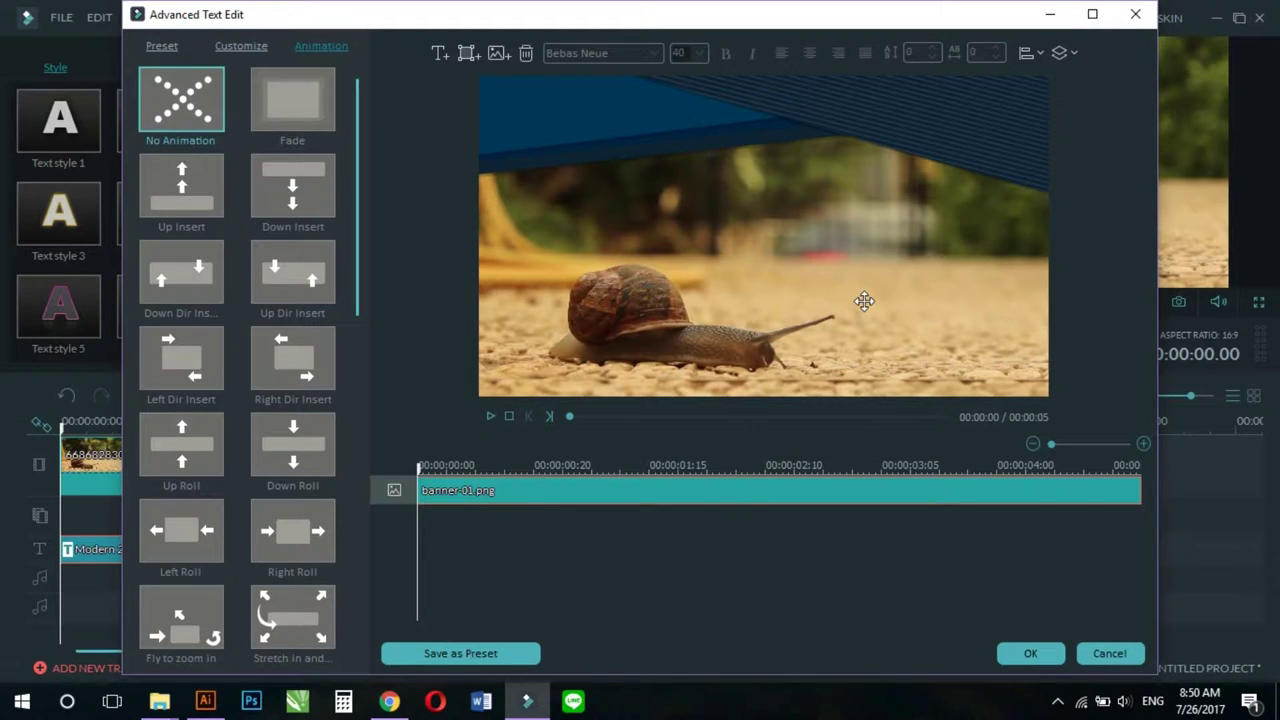
drag(940, 126, 868, 147)
drag(988, 88, 1014, 78)
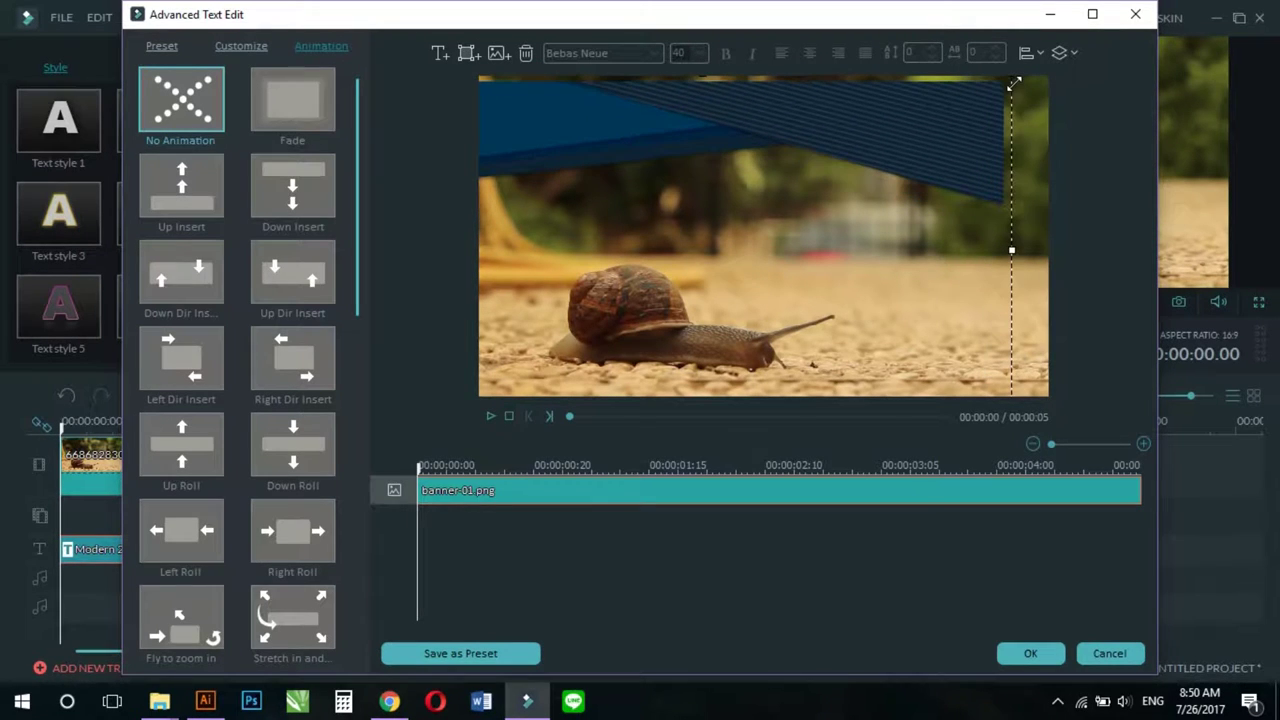
drag(934, 109, 1011, 103)
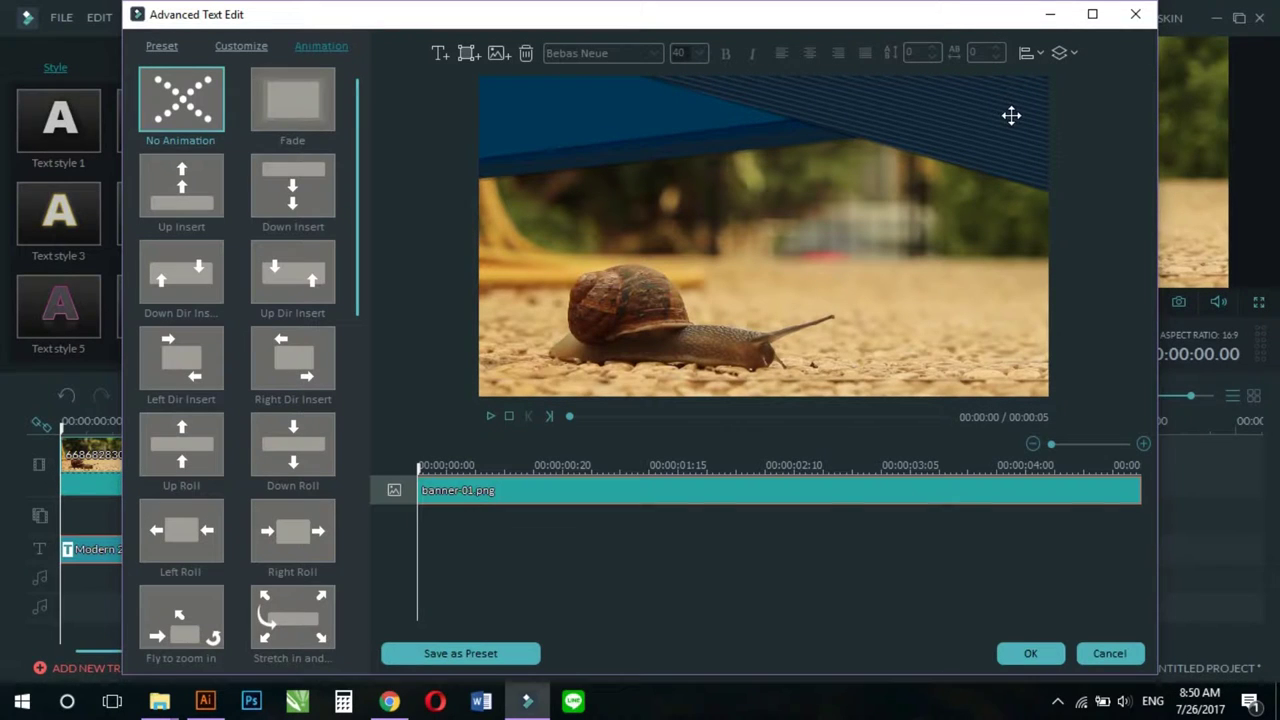
click(175, 263)
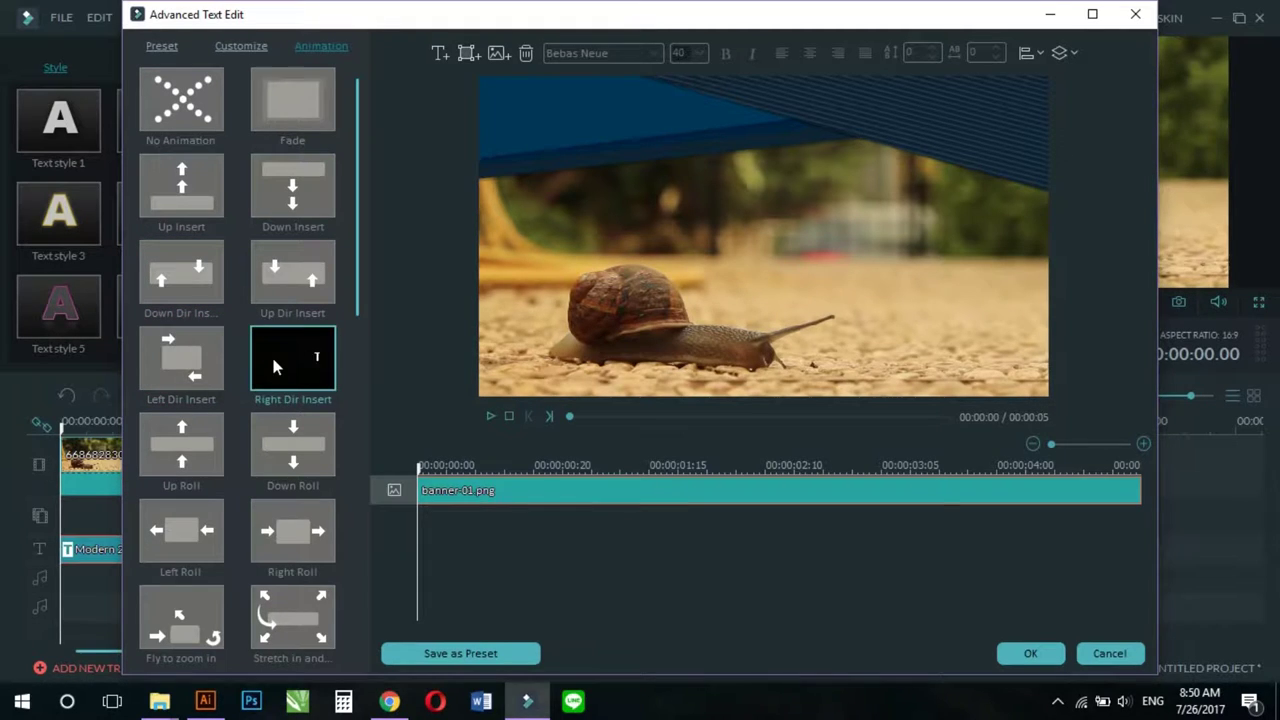
double_click(193, 287)
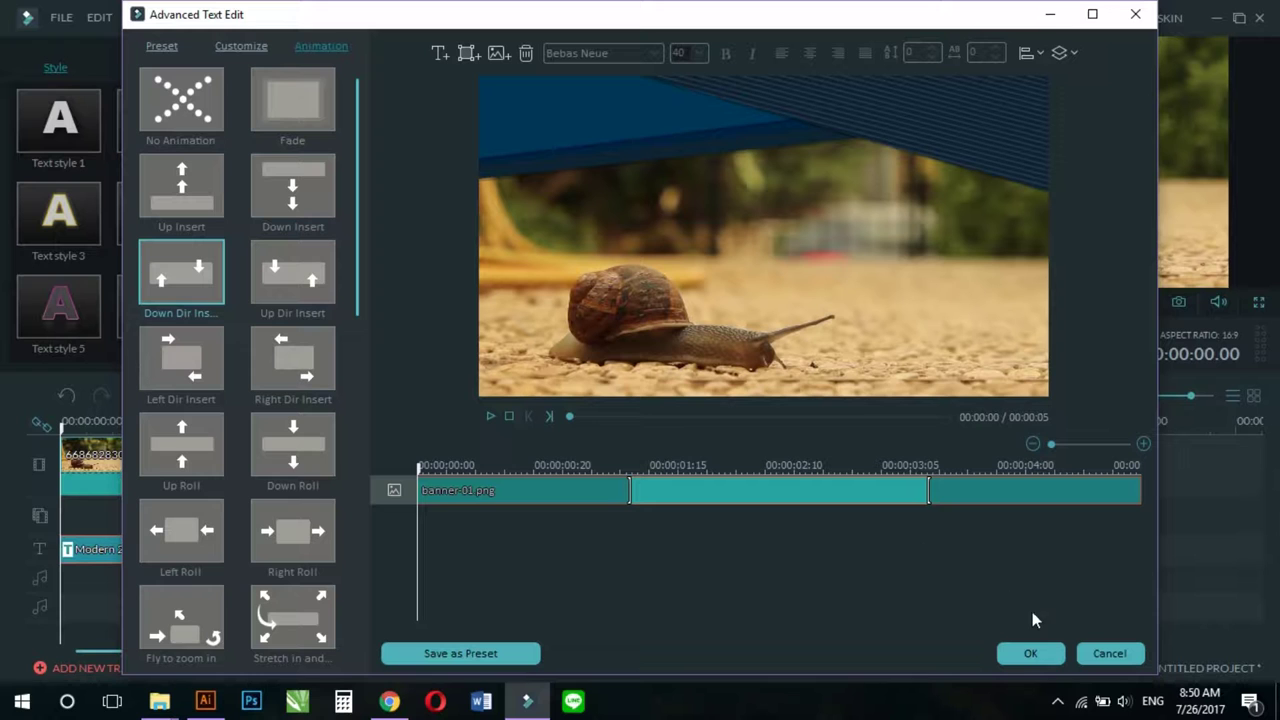
Step: Import banner-0.png and stretch it into a dark full-width bar at the bottom edge
click(499, 55)
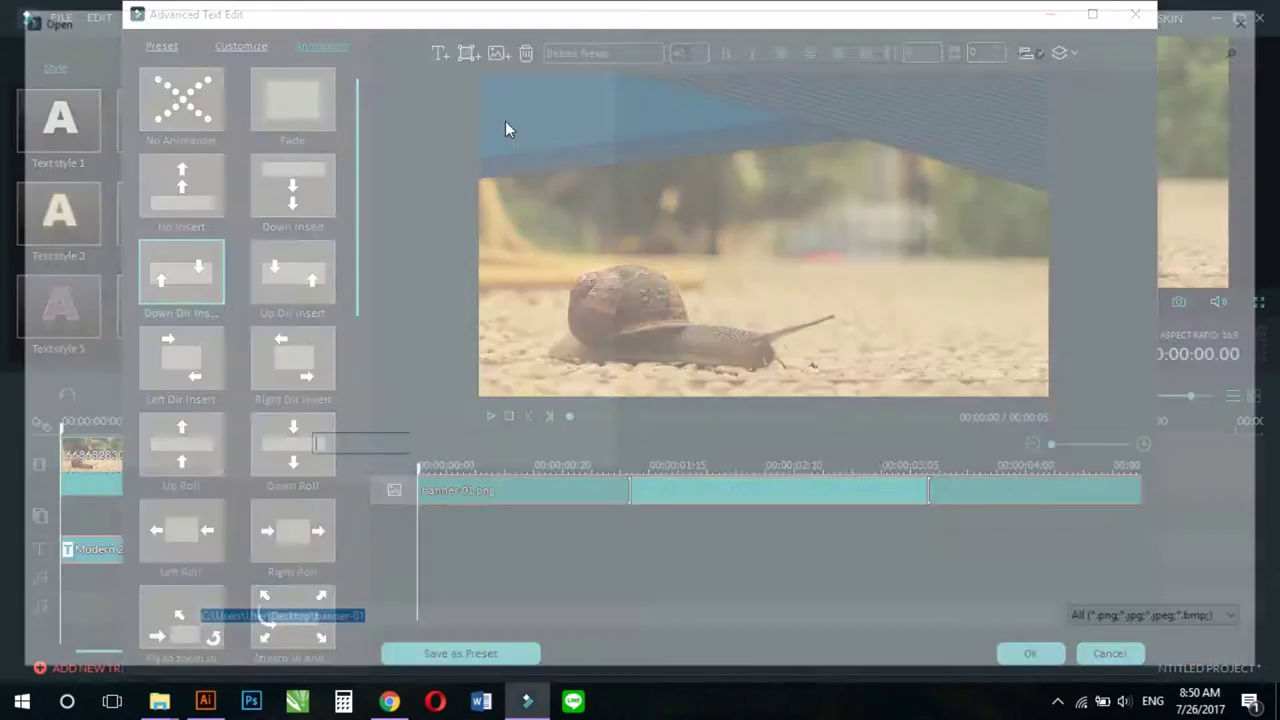
double_click(296, 158)
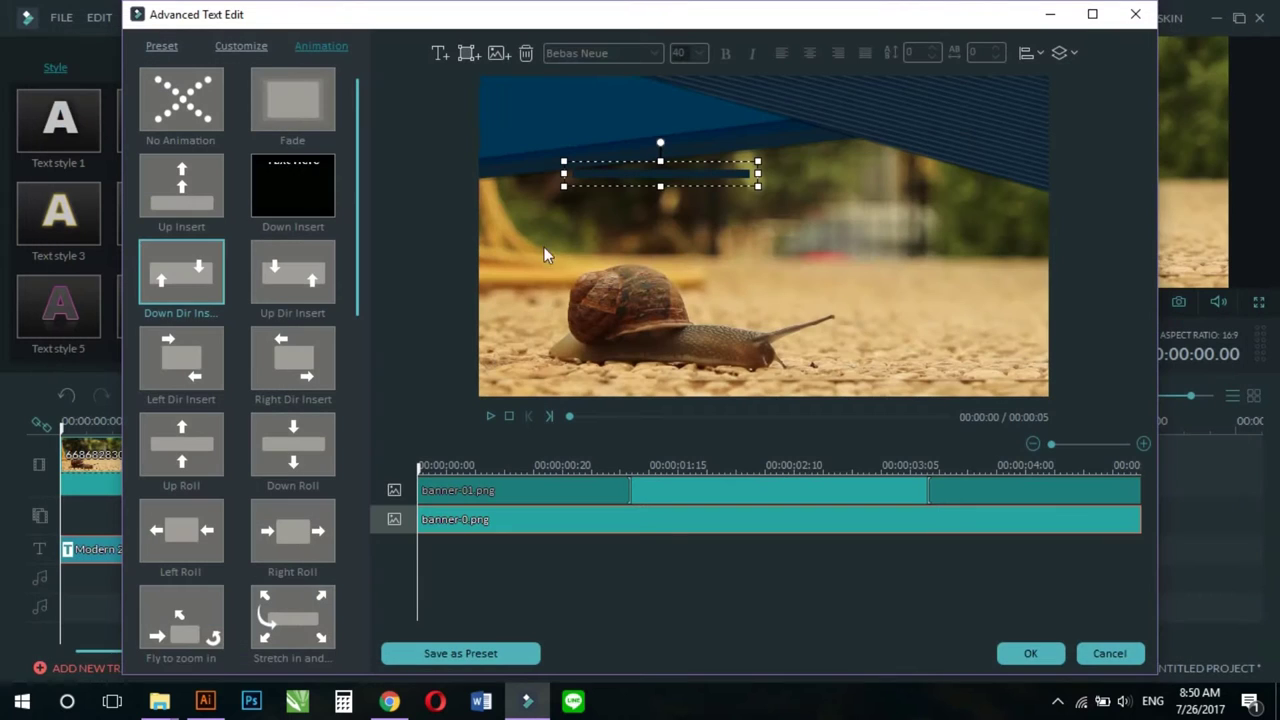
drag(634, 171, 541, 373)
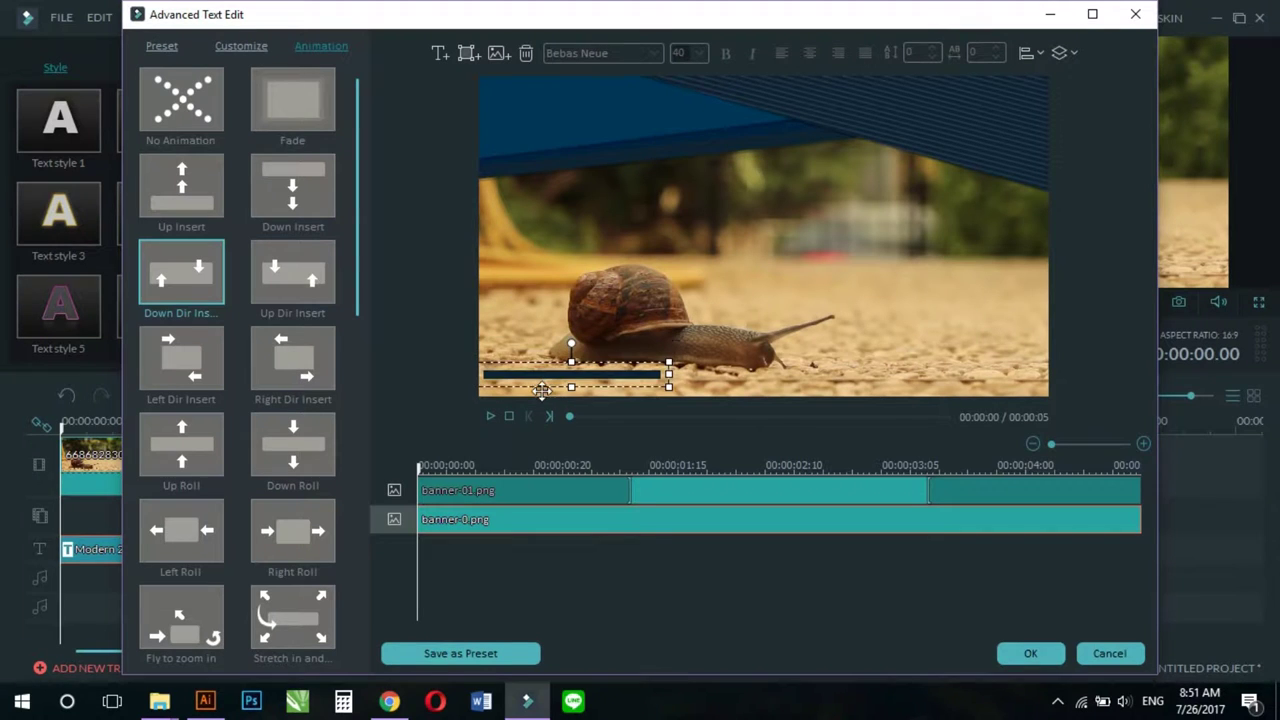
drag(667, 360, 1059, 310)
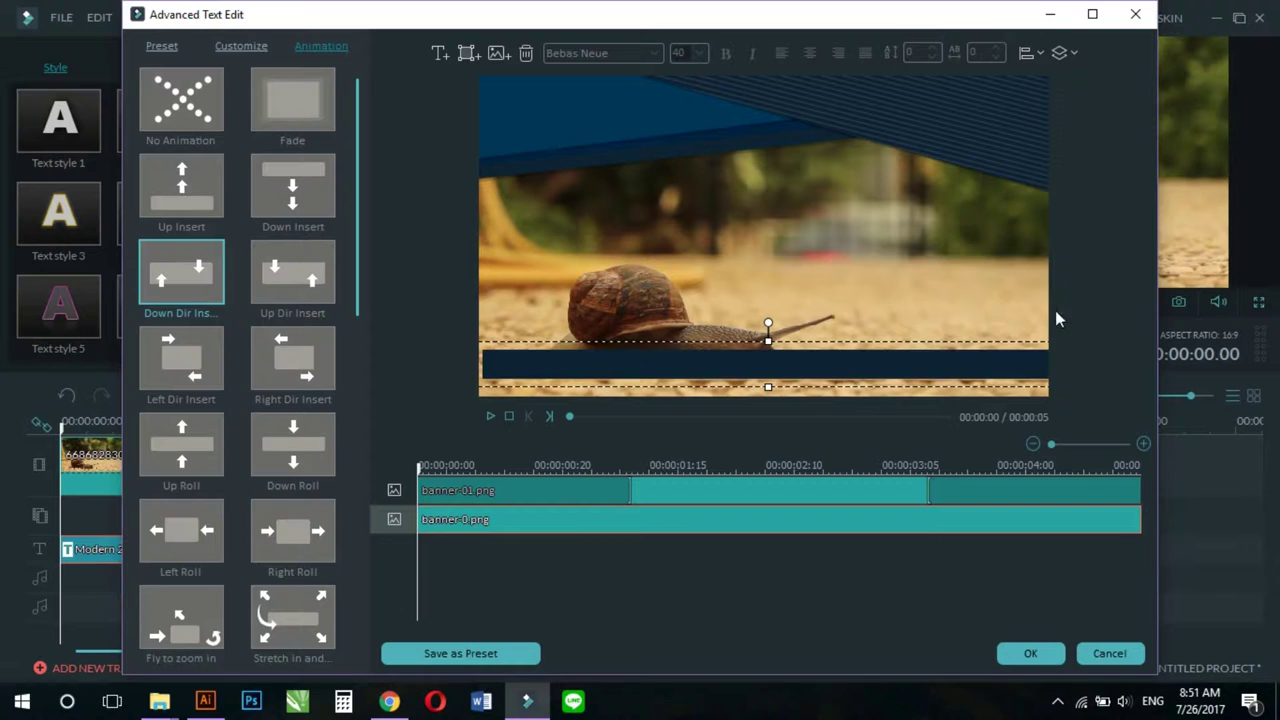
mouse_move(991, 358)
mouse_down()
mouse_move(951, 369)
mouse_move(1014, 369)
mouse_move(982, 378)
mouse_up()
key(Down)
key(Down)
key(Down)
key(Down)
key(Down)
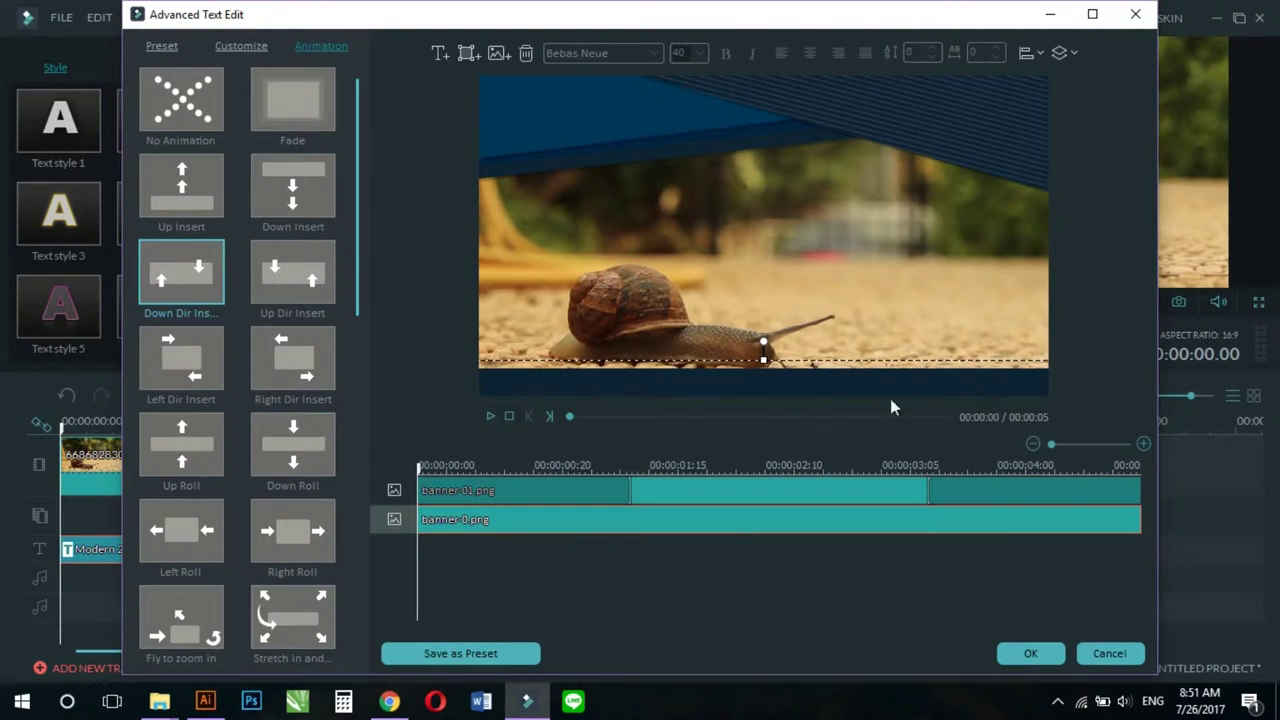
Step: Apply Up Dir Insert to the banner-0 bar, preview both animations, and confirm with OK
click(257, 280)
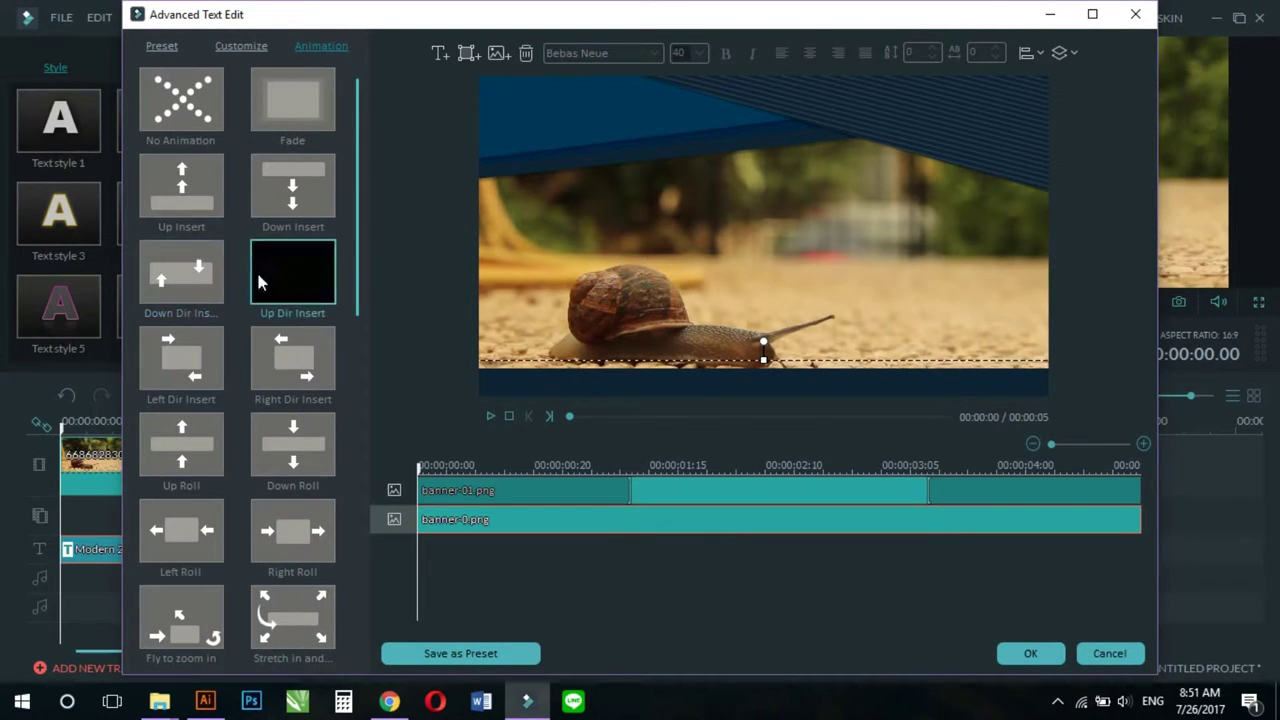
double_click(281, 273)
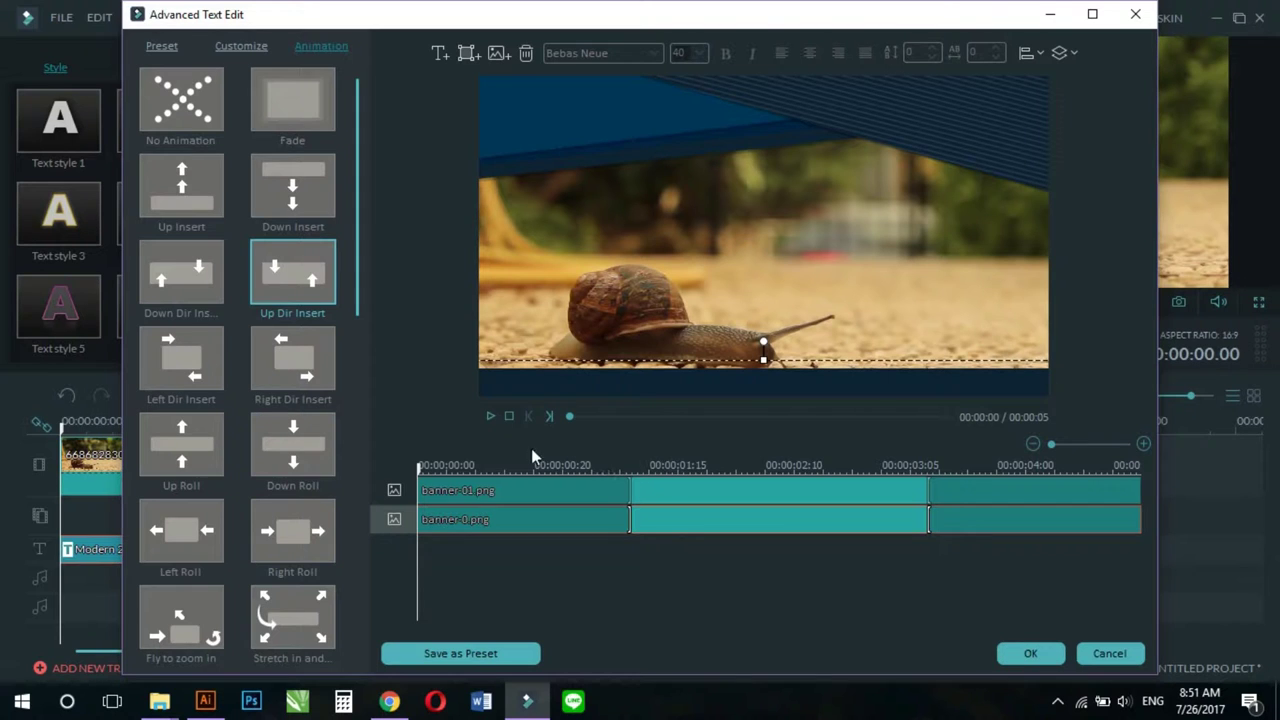
click(490, 417)
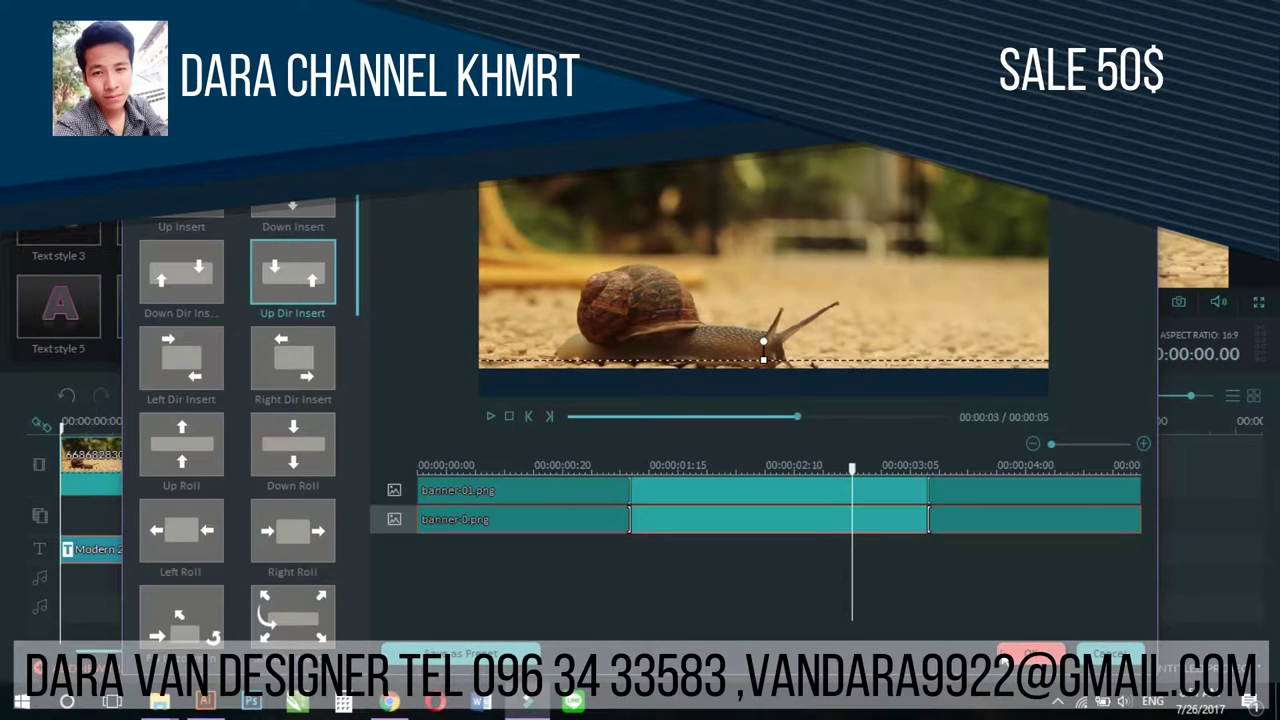
click(1030, 653)
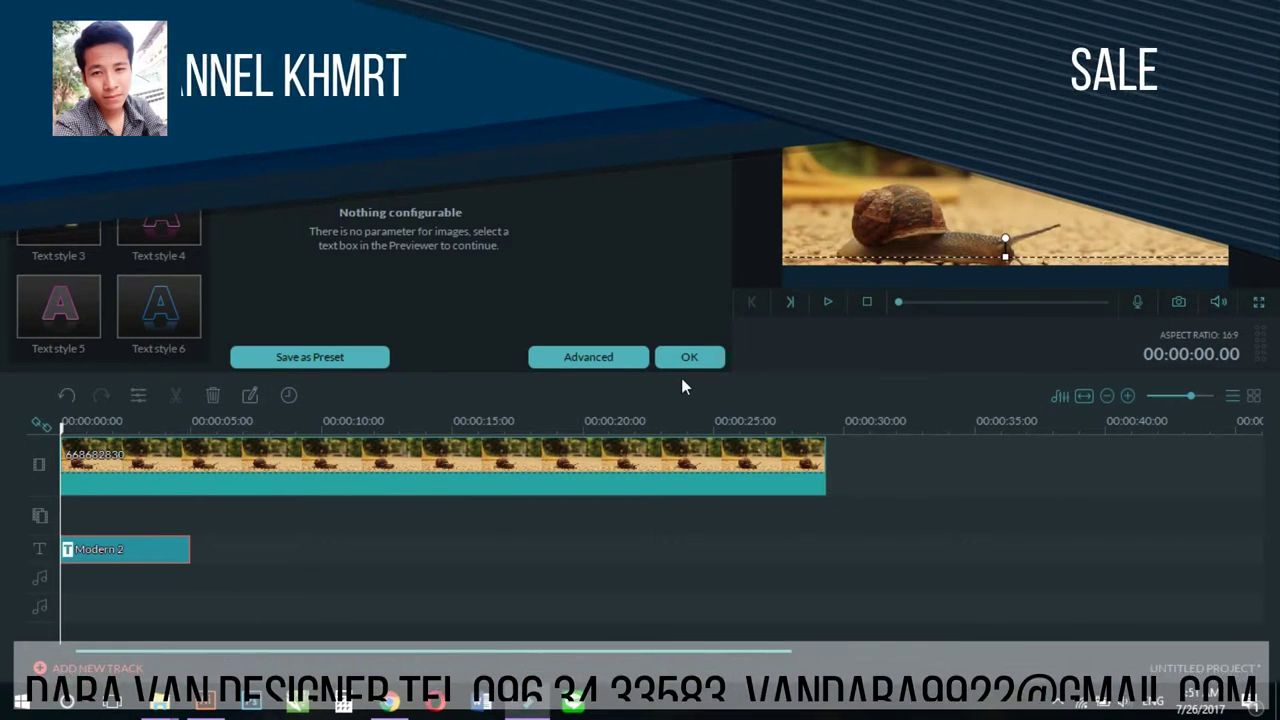
Step: Play back the project to review the banners, then reopen the Modern 2 clip at about 2 seconds
click(681, 360)
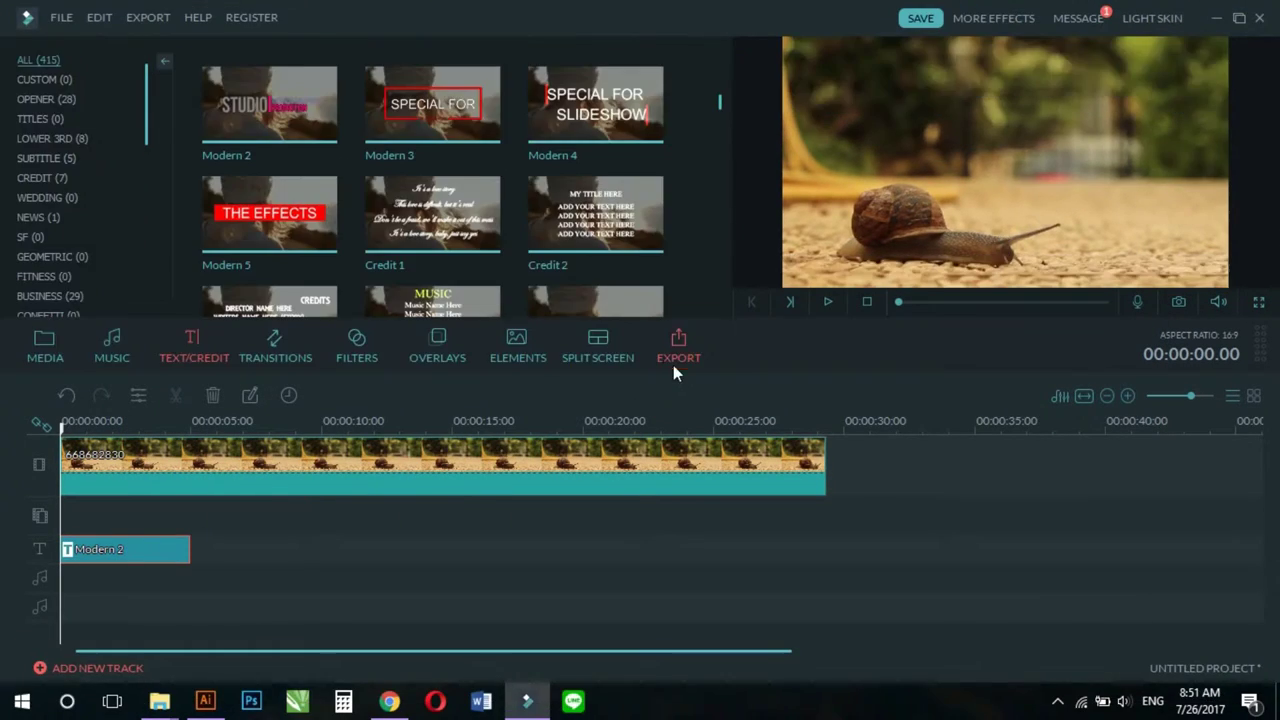
click(829, 305)
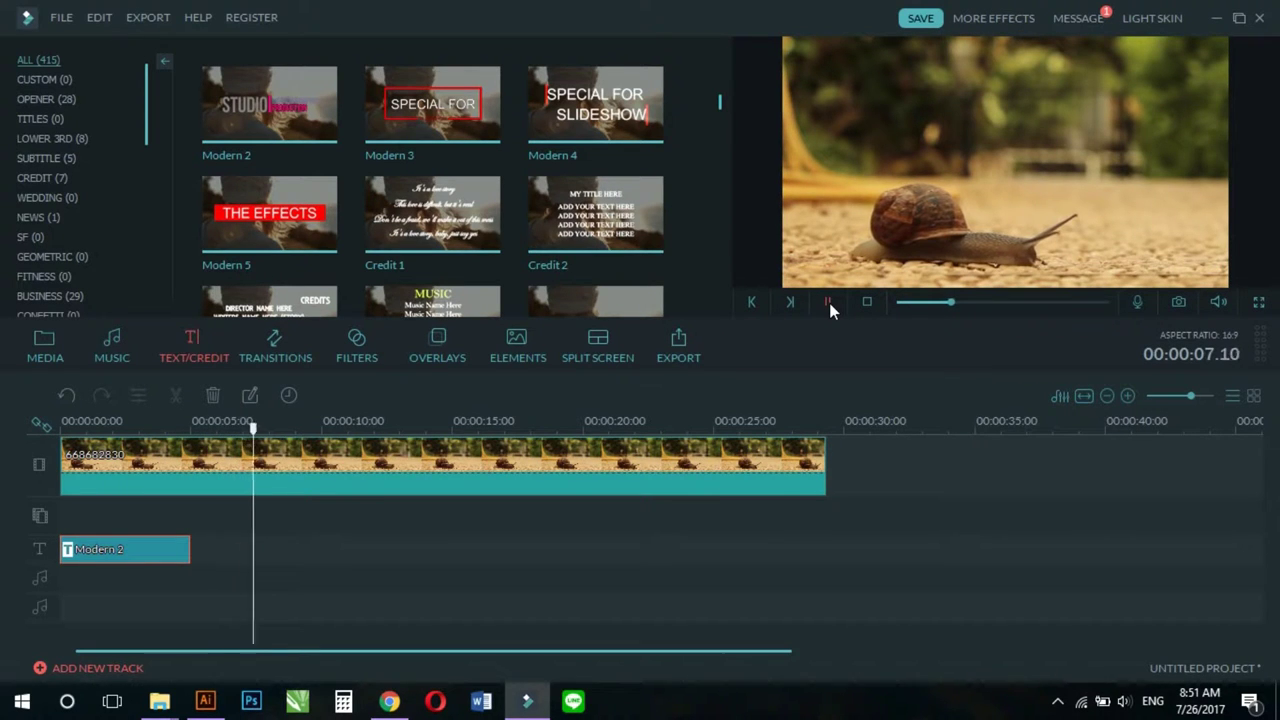
click(829, 303)
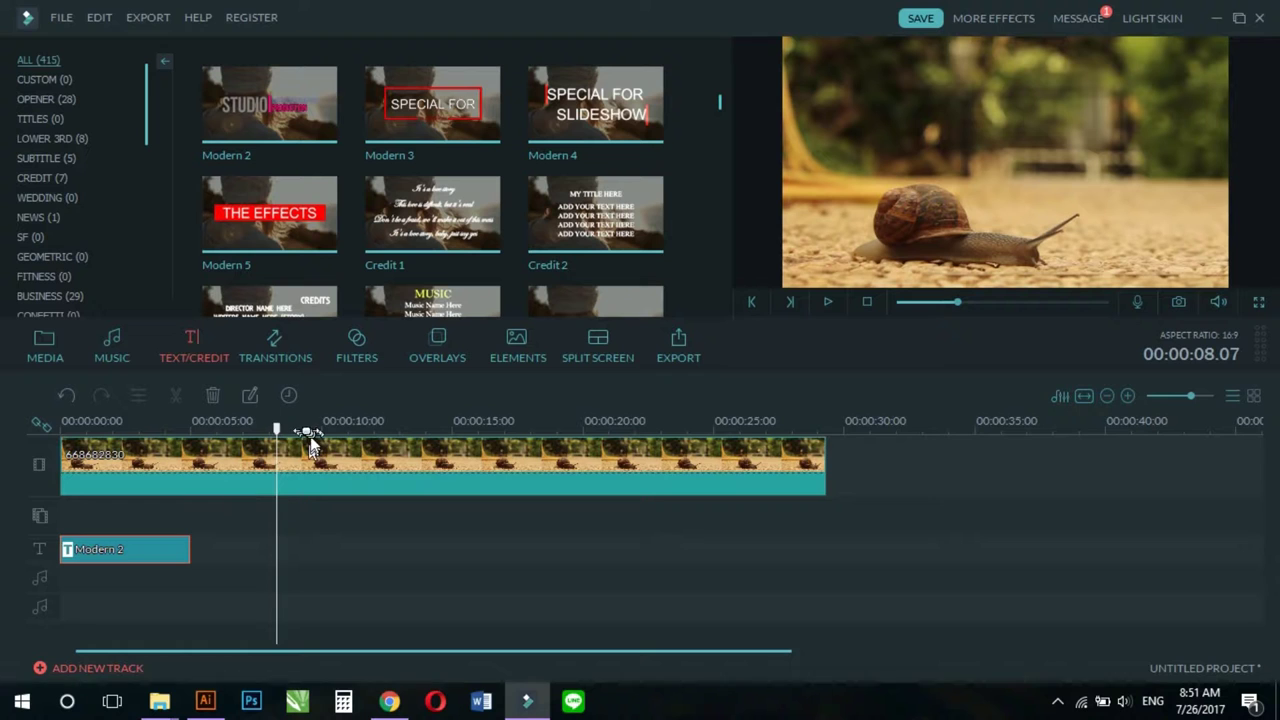
drag(277, 428, 129, 440)
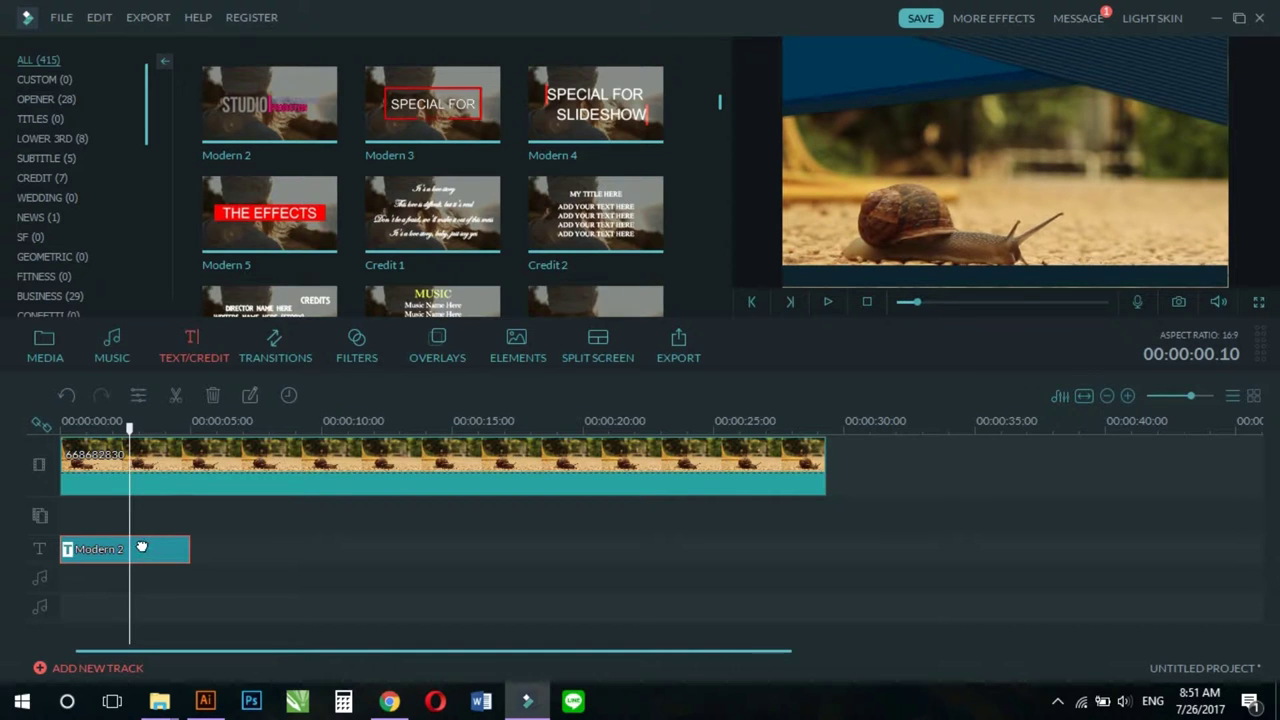
double_click(143, 548)
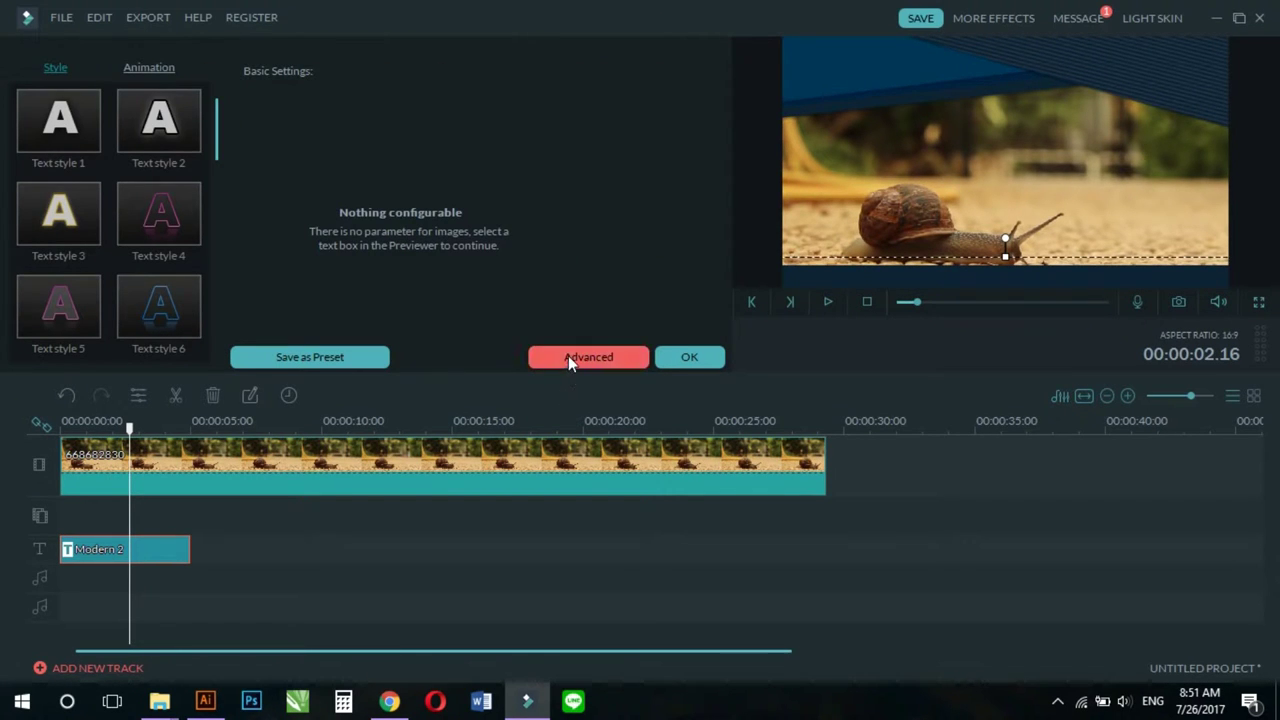
Step: In the advanced editor, add a borderless Rectangle filled white at about 43% opacity
click(568, 357)
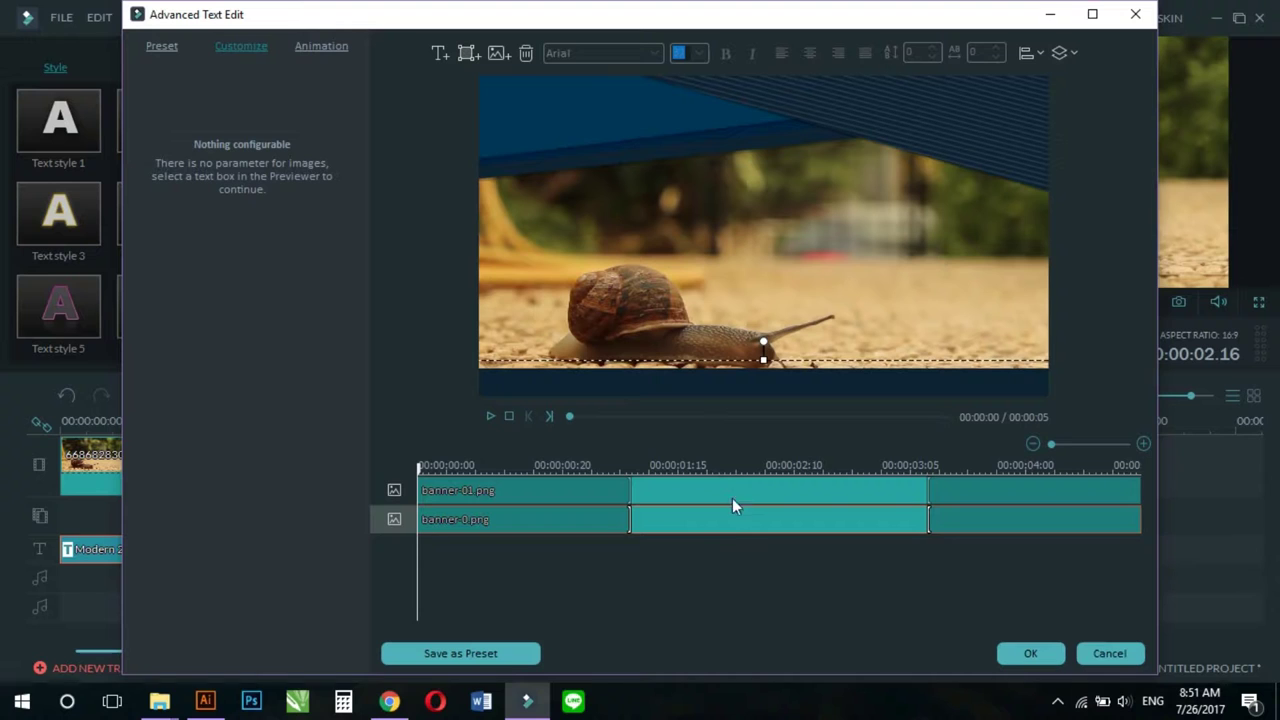
drag(763, 358, 781, 380)
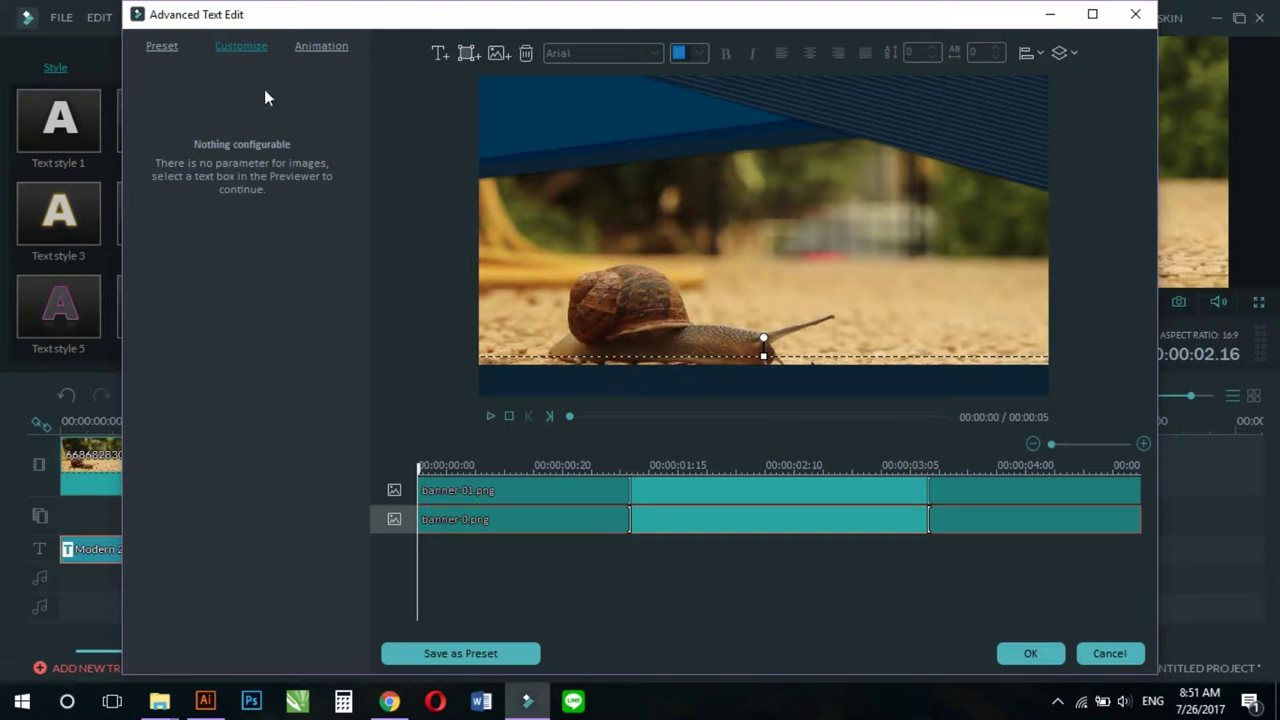
click(467, 52)
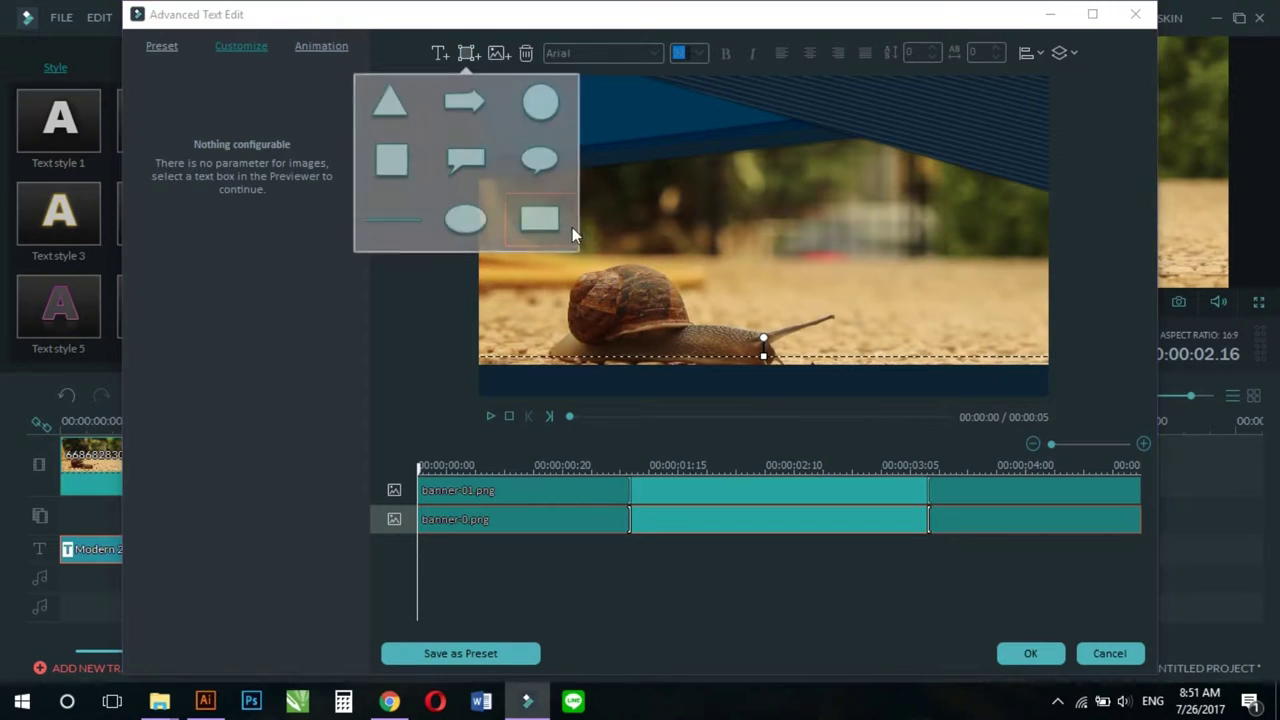
click(534, 214)
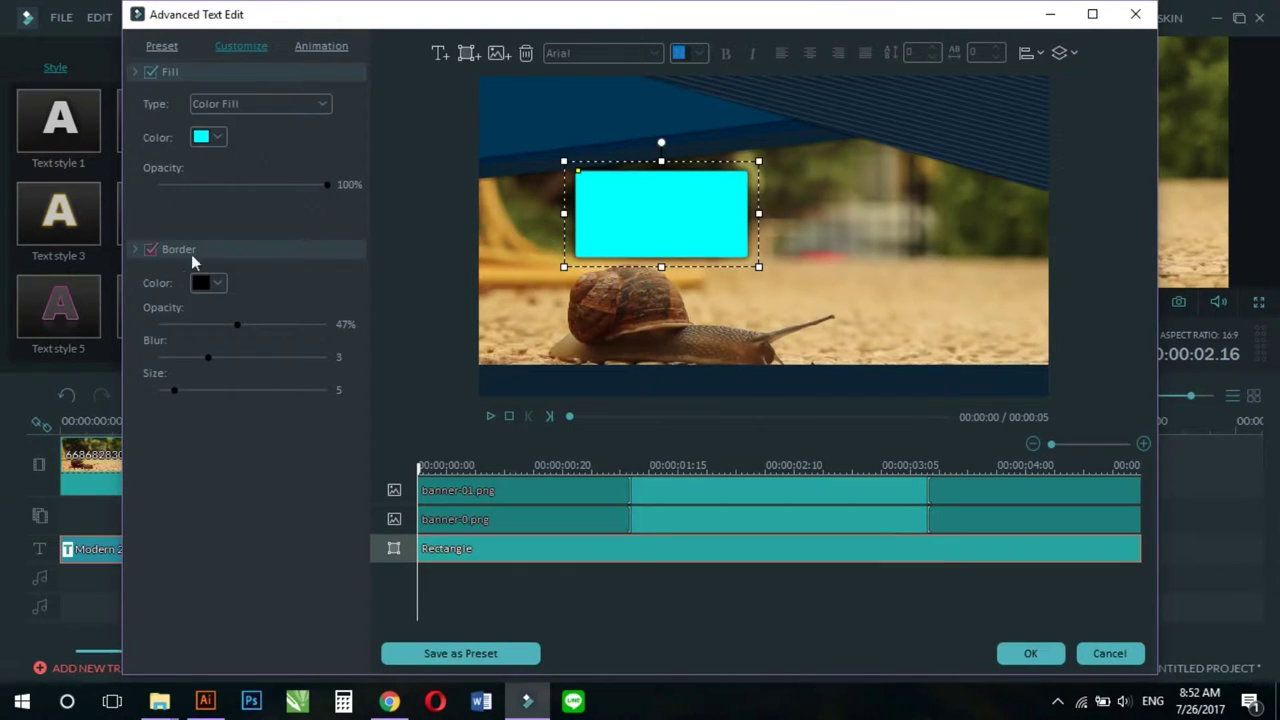
click(150, 249)
click(204, 140)
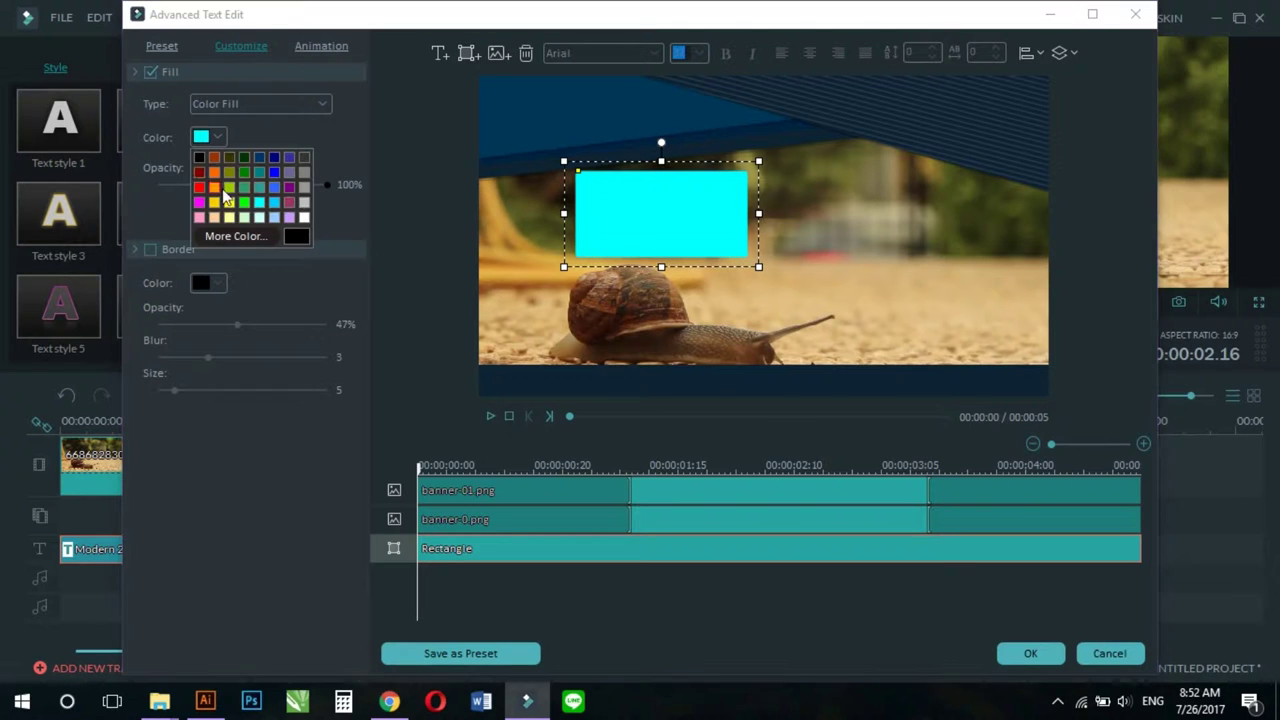
click(275, 190)
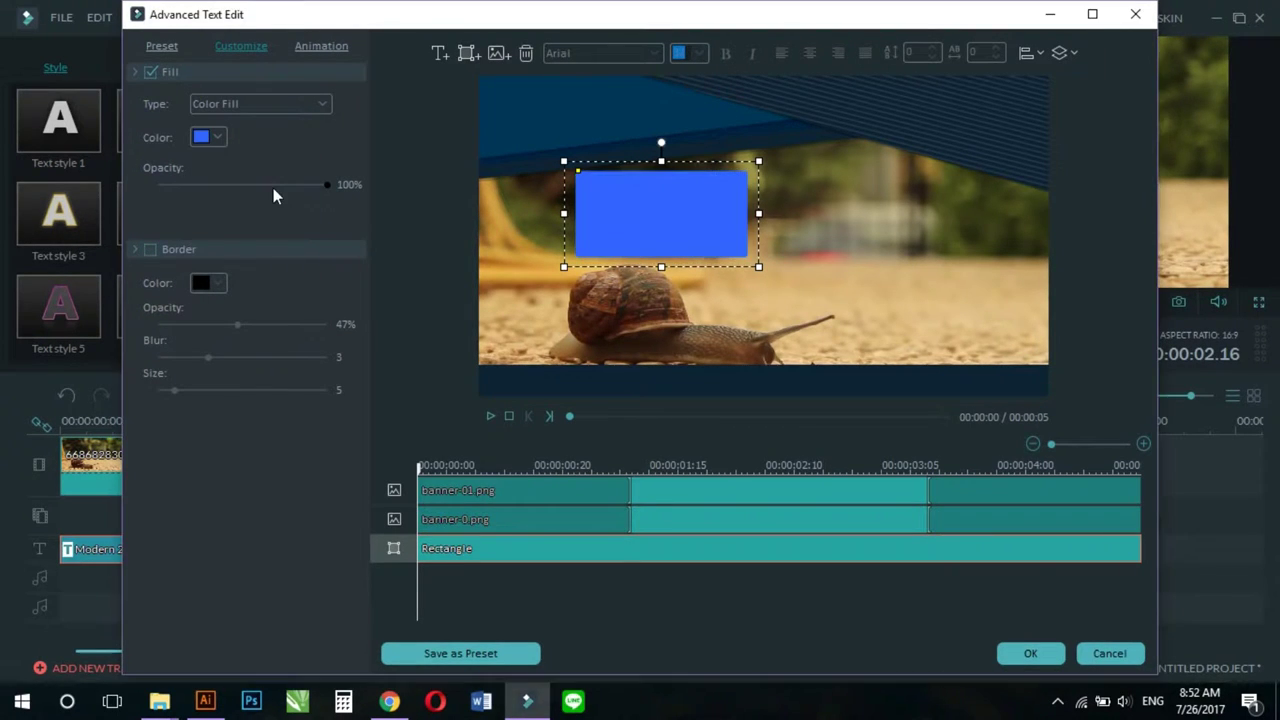
click(200, 140)
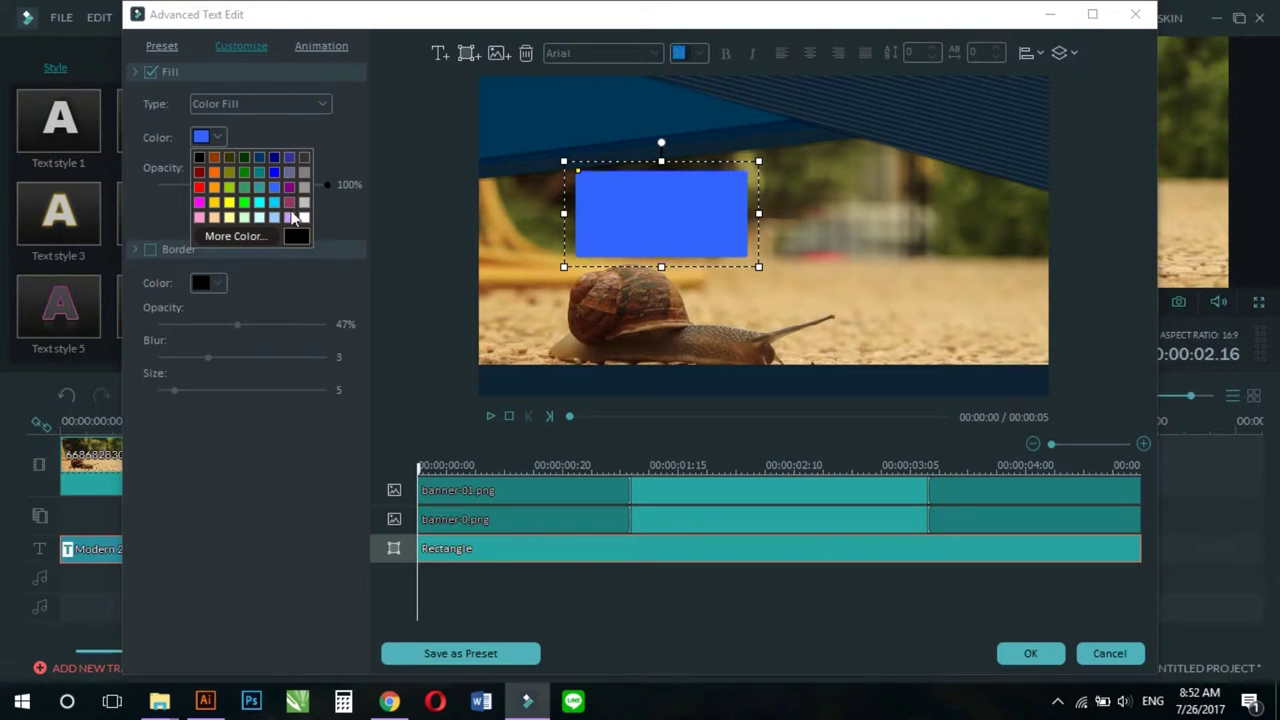
click(304, 218)
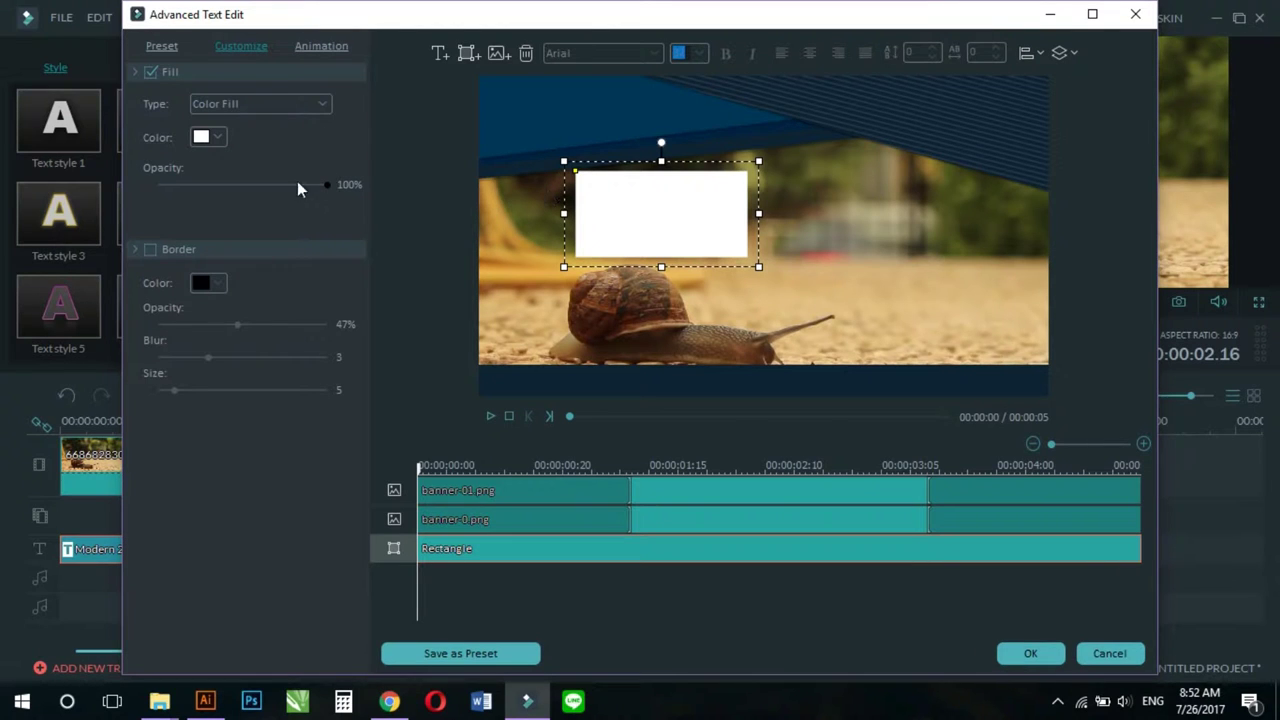
click(236, 193)
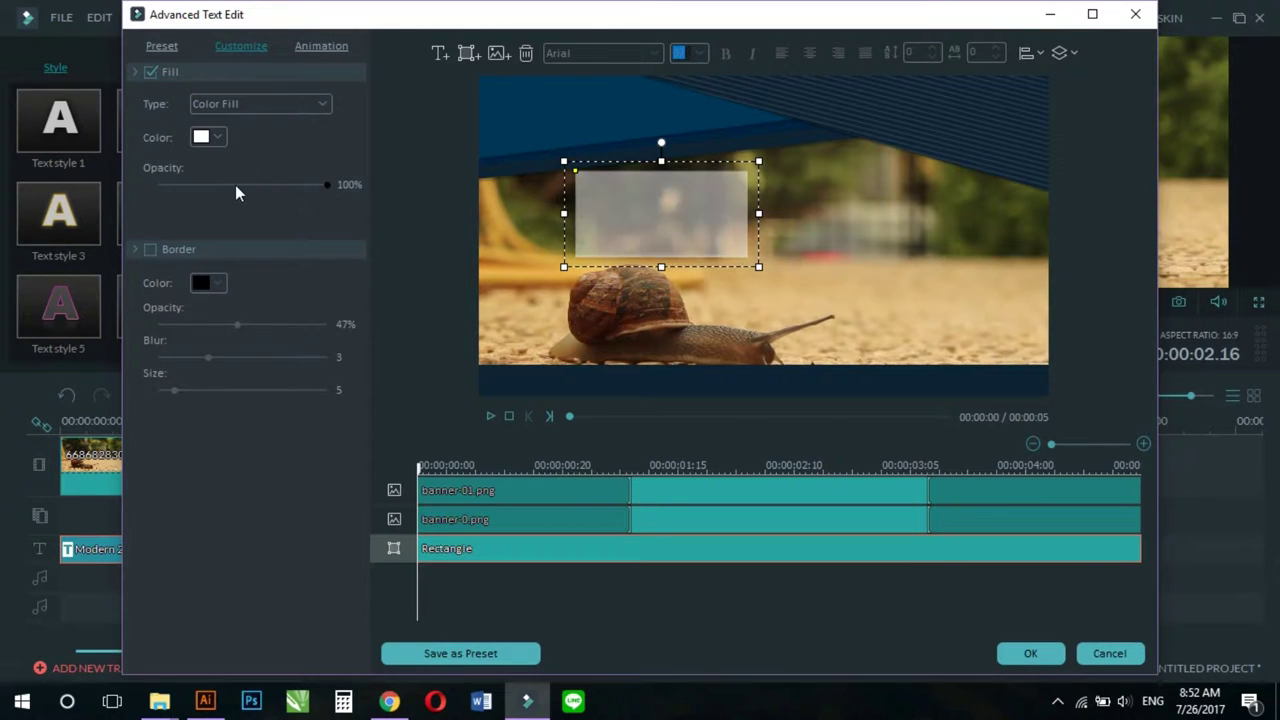
click(663, 385)
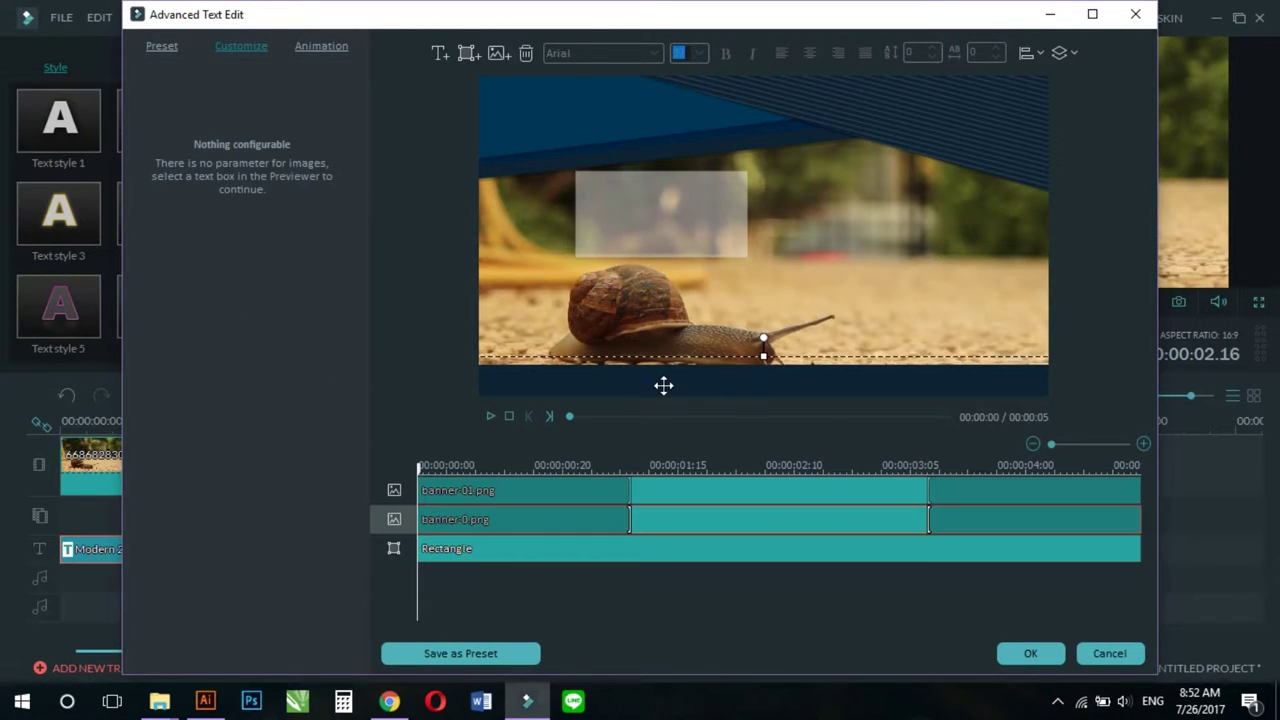
Step: Delete banner-0 and reshape the white rectangle into a thin full-width strip along the bottom
click(524, 57)
click(634, 233)
drag(600, 228, 520, 357)
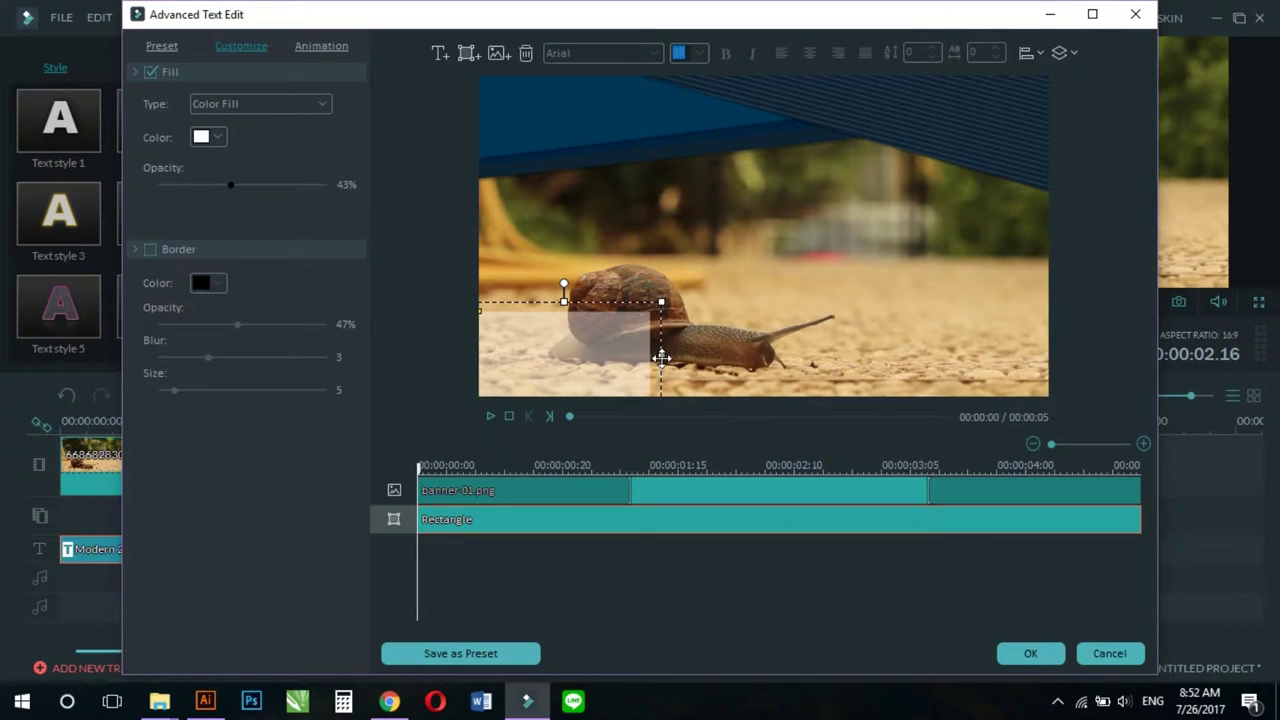
drag(661, 354, 1062, 358)
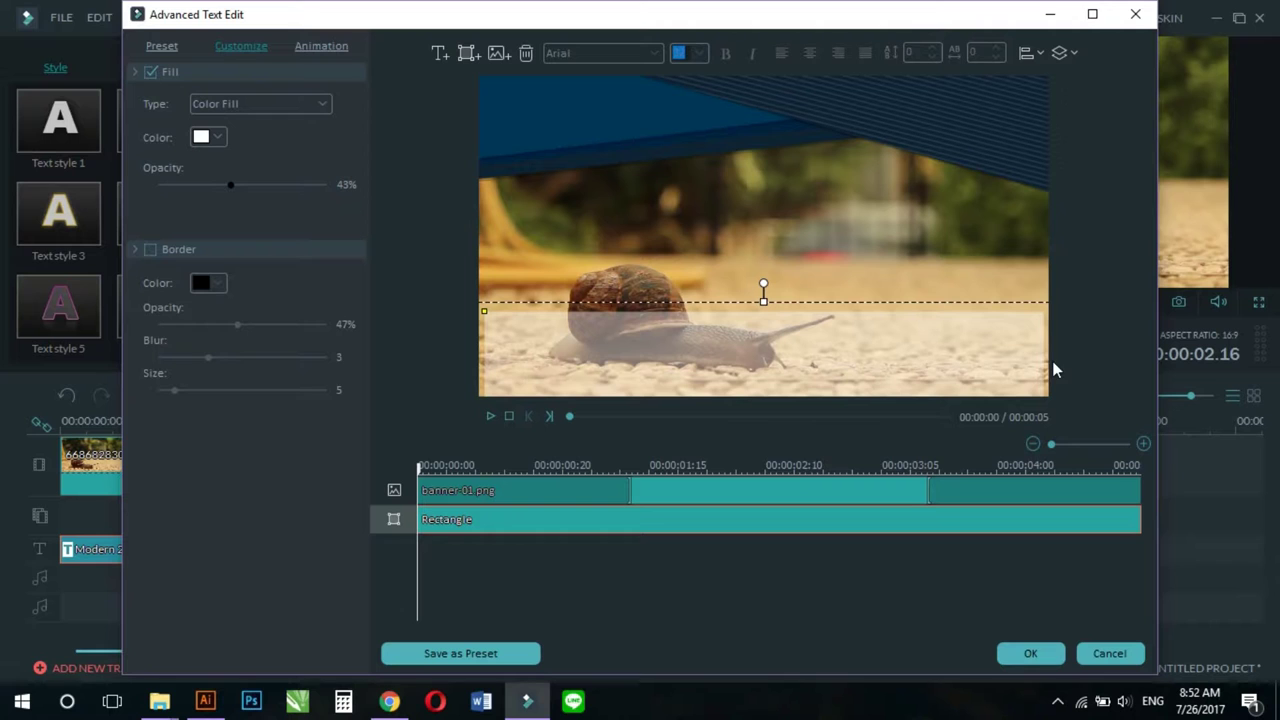
drag(764, 298, 768, 362)
drag(768, 364, 766, 358)
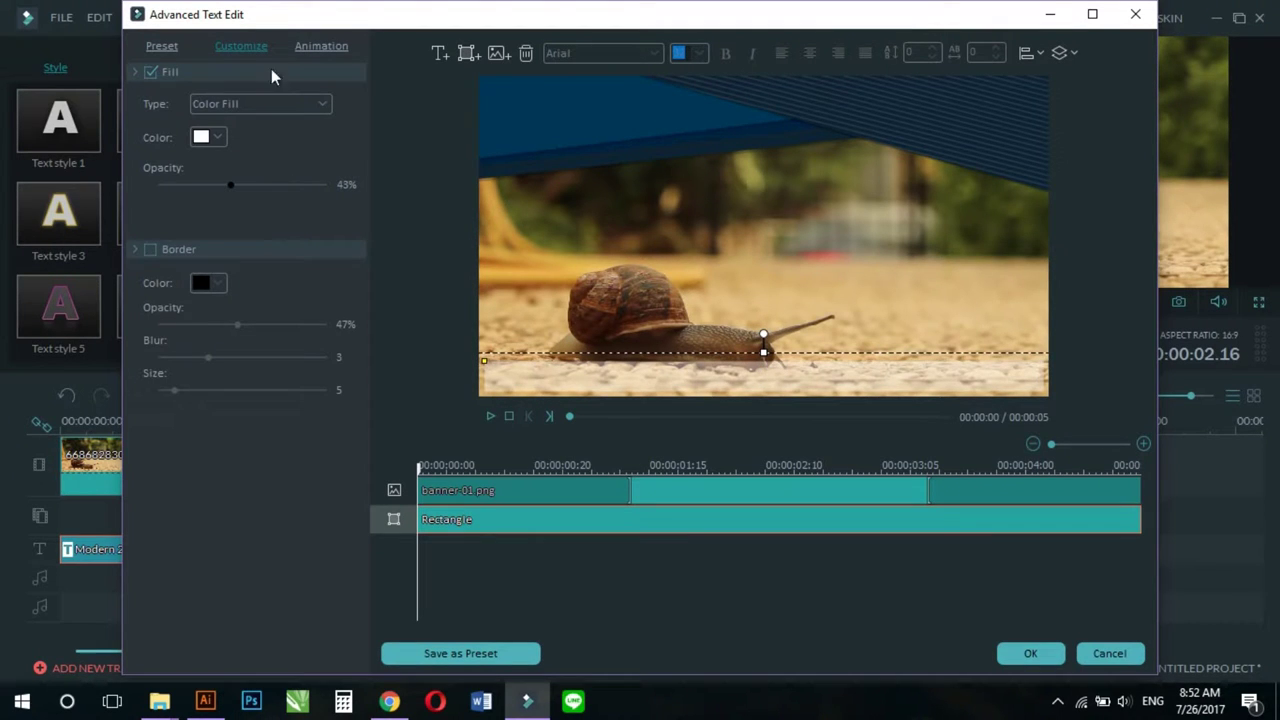
click(320, 45)
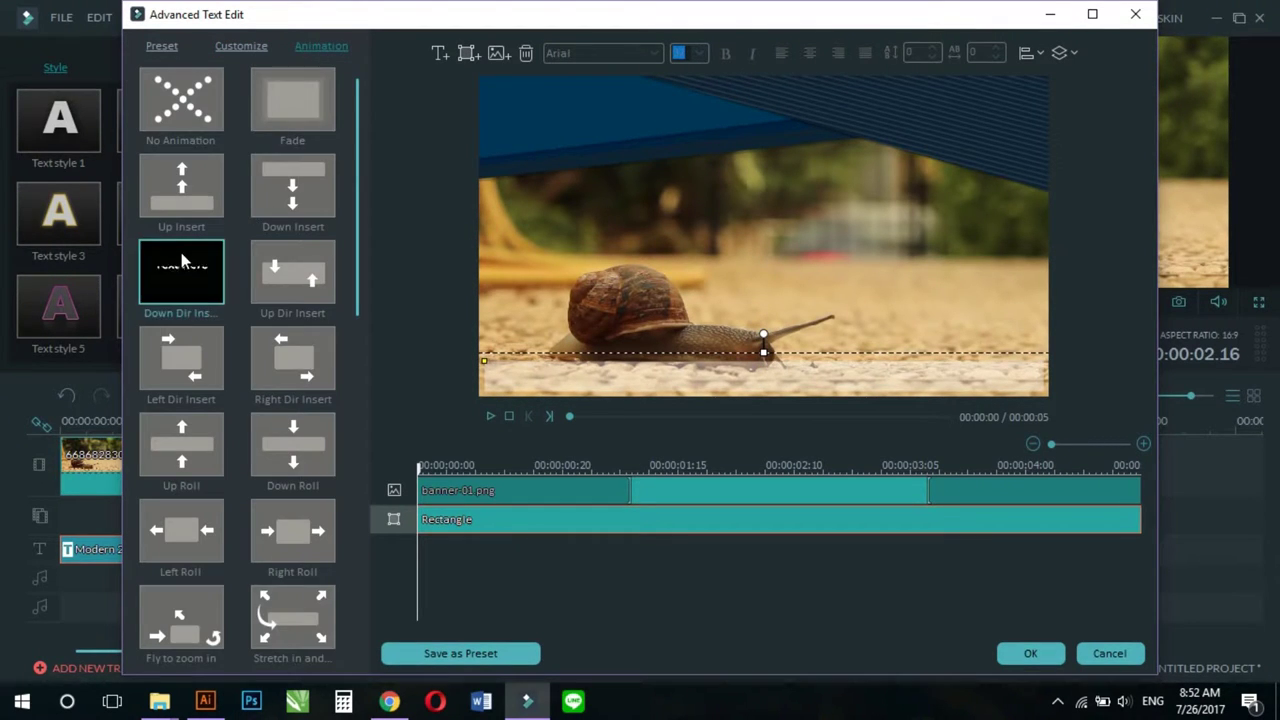
Step: Apply Up Dir Insert to the rectangle strip and add a 'TEXT HERE' text layer
click(301, 278)
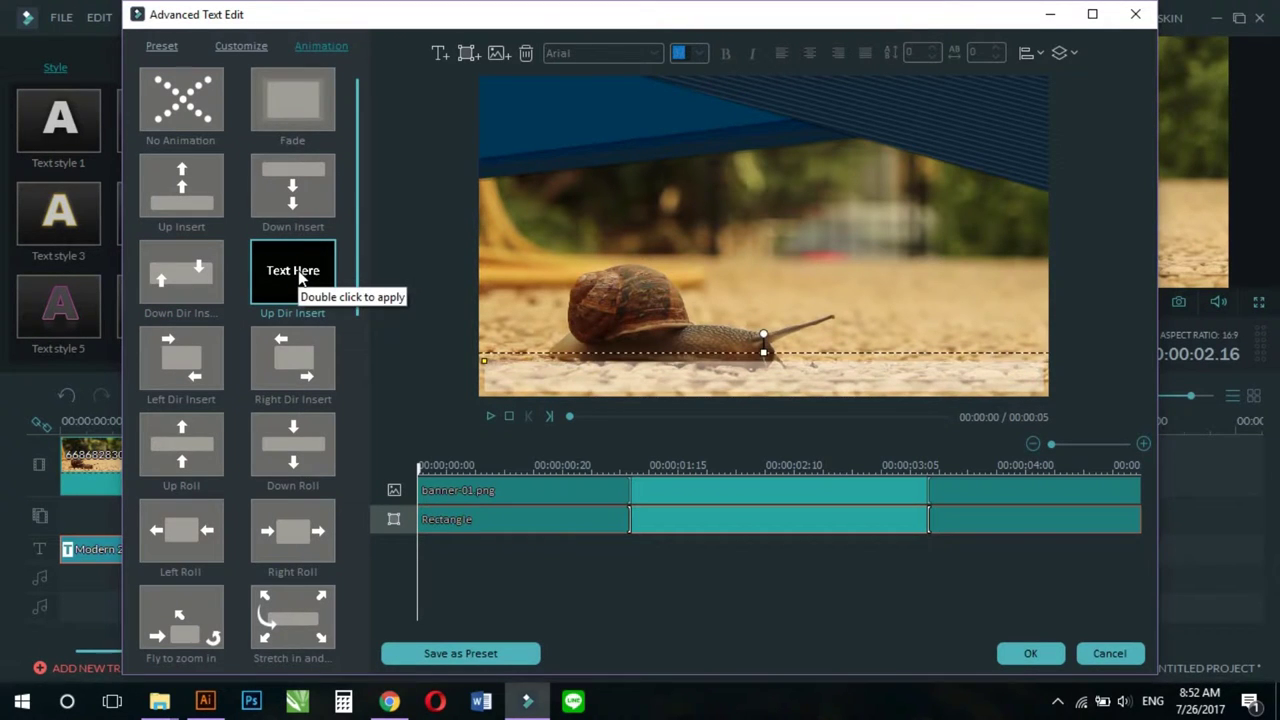
click(439, 52)
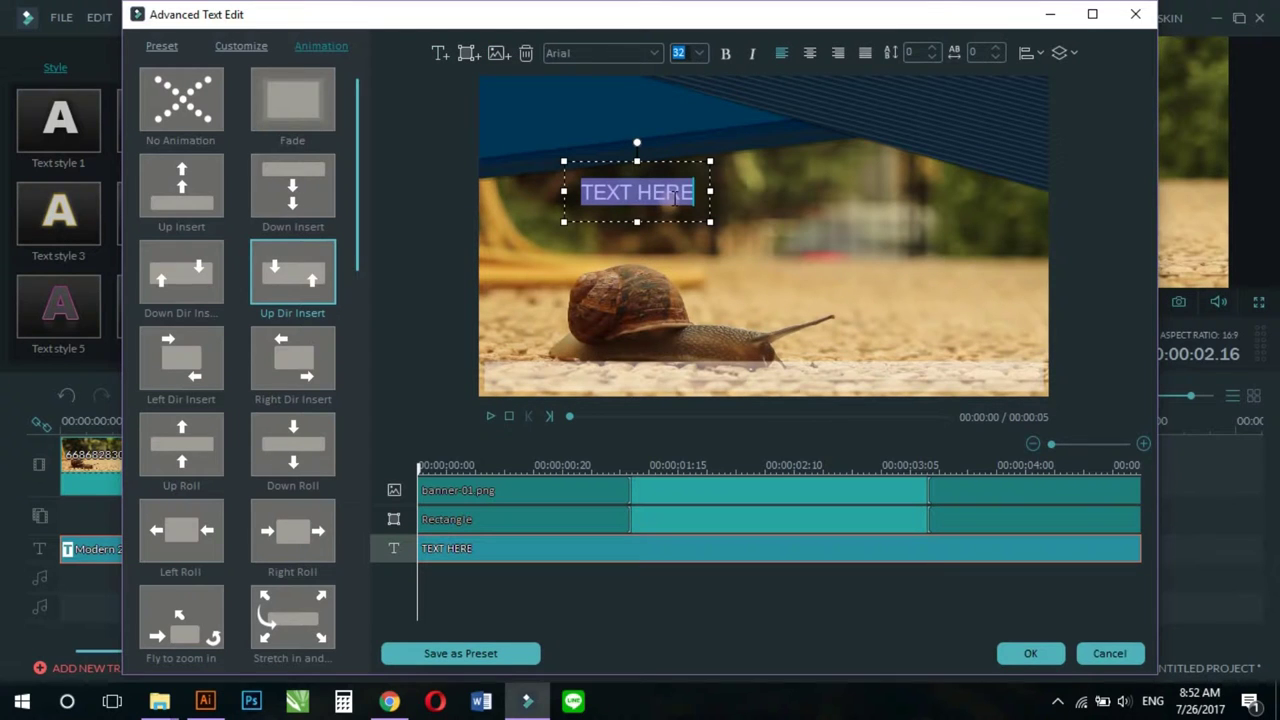
Step: Replace the TEXT HERE placeholder with the typed brand name 'DSIGN' line, fixing early typos
text(des)
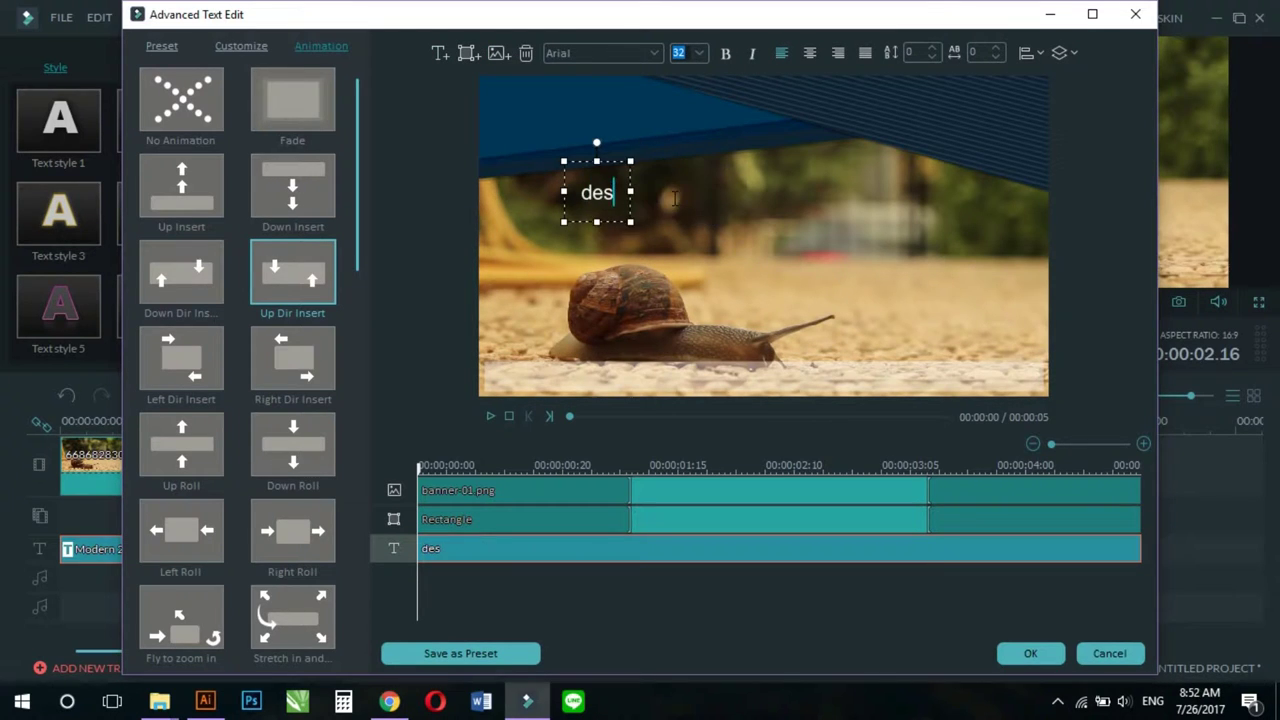
key(BackSpace)
key(BackSpace)
key(BackSpace)
text(des)
key(BackSpace)
key(BackSpace)
key(BackSpace)
text(de)
key(BackSpace)
key(BackSpace)
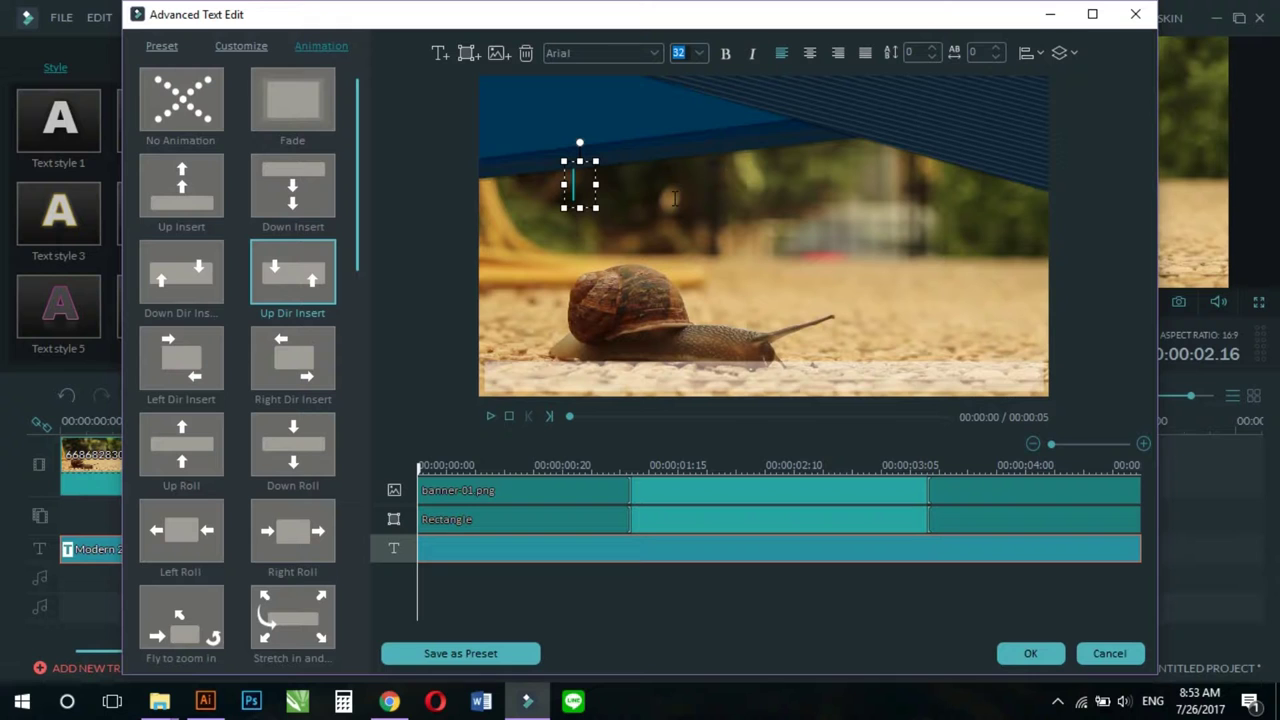
text(DARA)
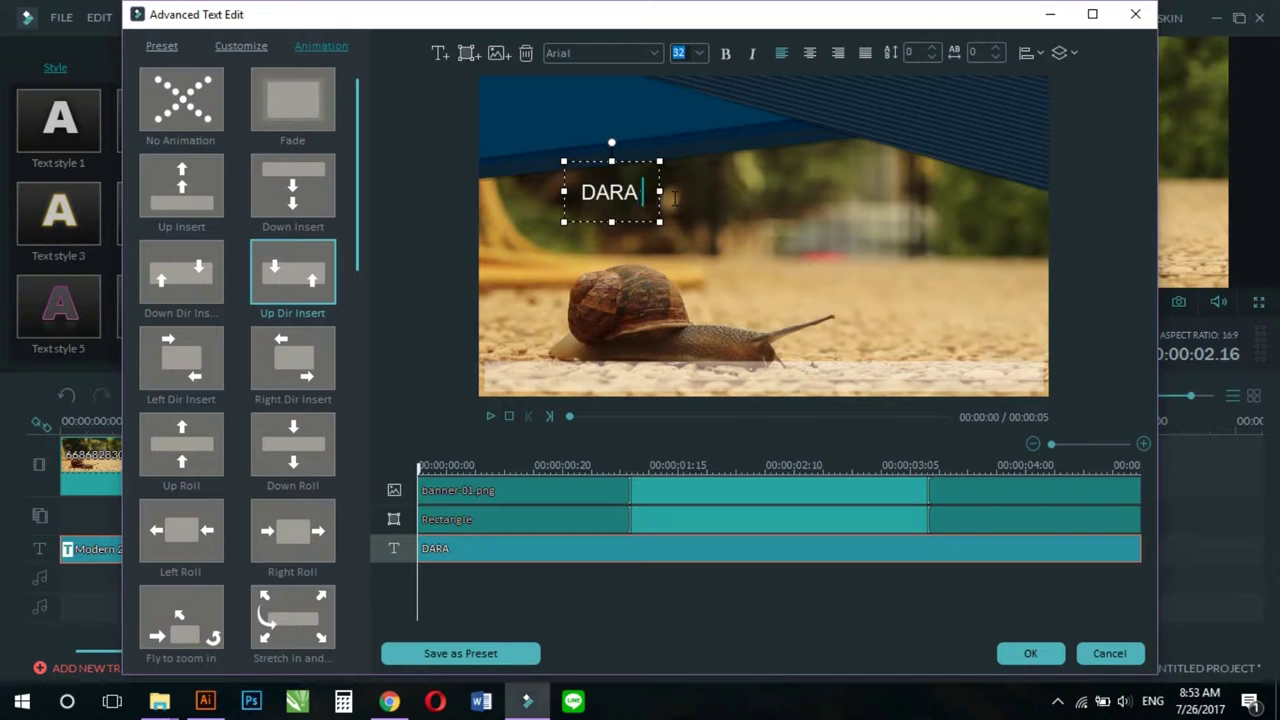
text( VAN )
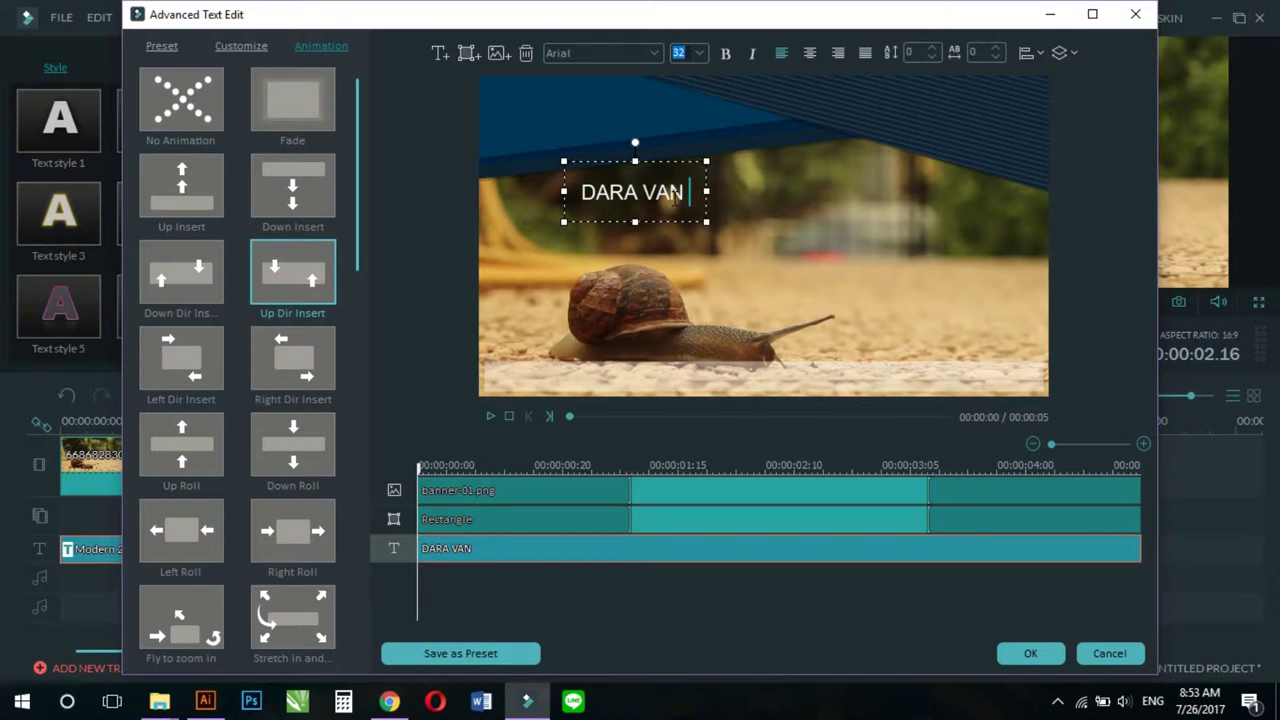
text(DSIGN)
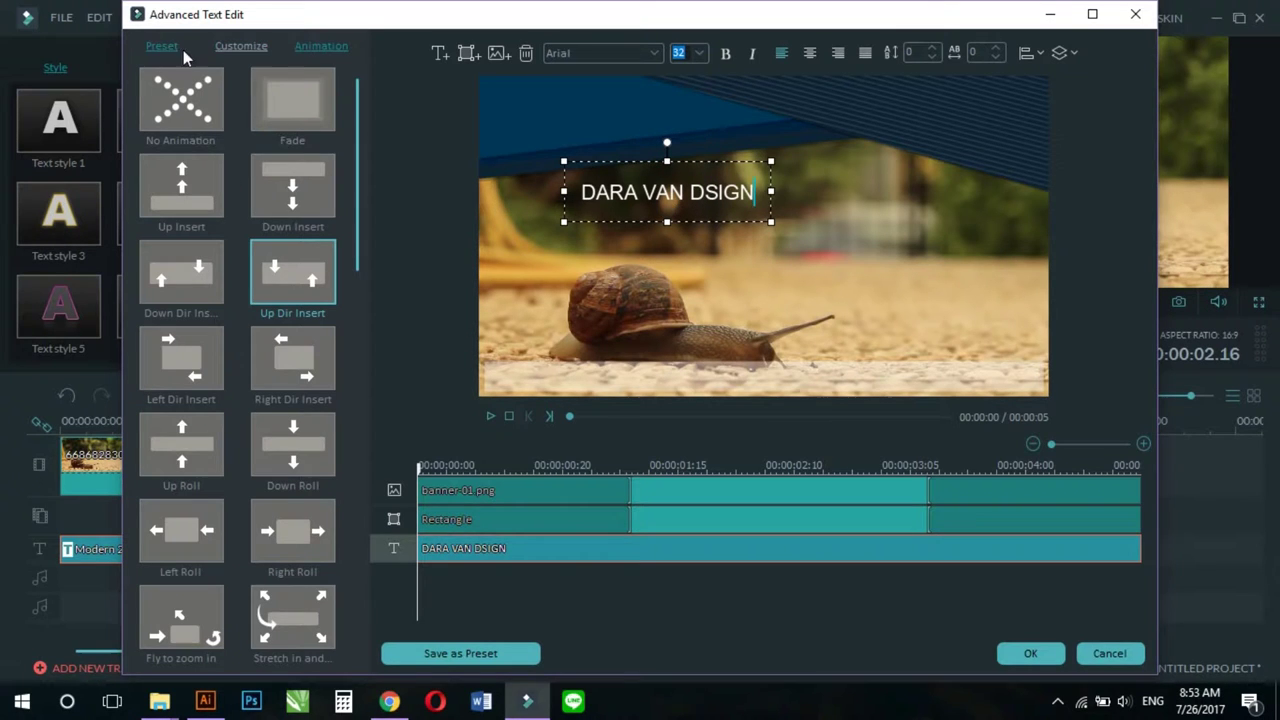
click(582, 52)
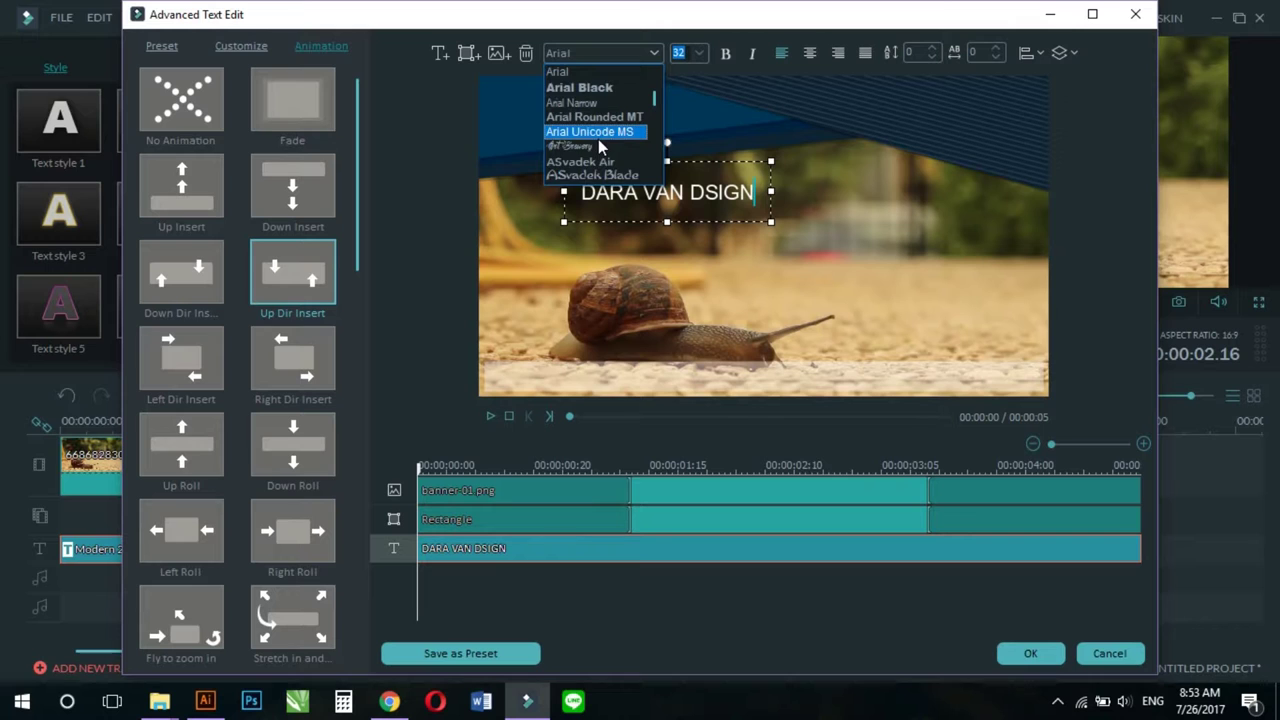
Step: Change the new text's font to Bebas Neue Regular
scroll(598, 139, up, 4)
scroll(598, 139, up, 3)
scroll(598, 139, up, 3)
scroll(598, 139, down, 5)
scroll(608, 125, down, 8)
scroll(615, 130, down, 4)
scroll(614, 127, down, 6)
scroll(614, 127, down, 3)
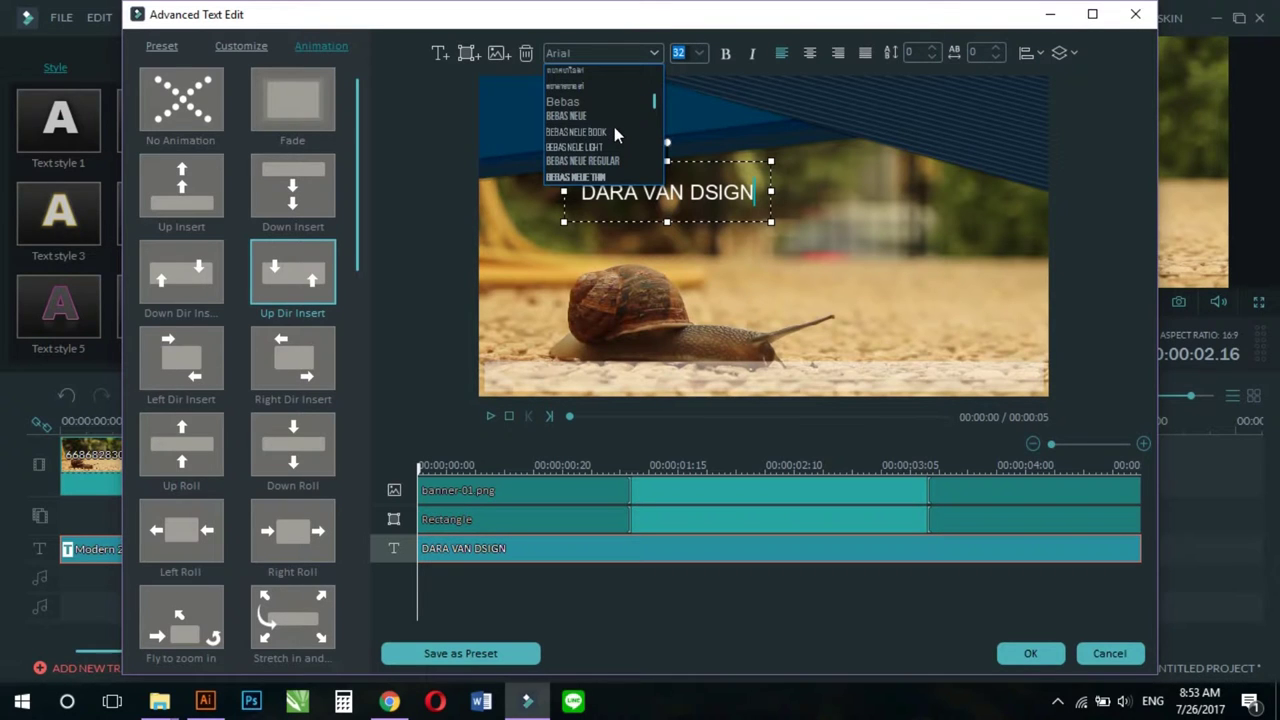
click(603, 159)
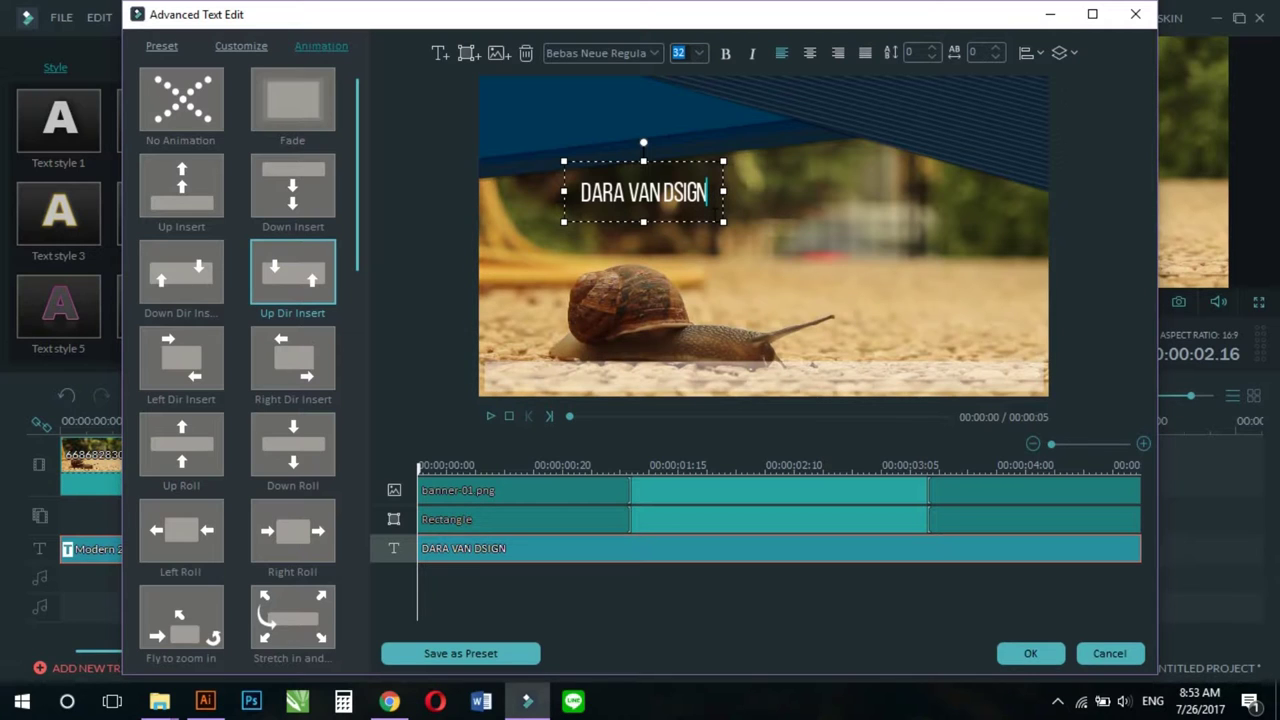
Step: Correct the last word from DSIGN to DESIGNER by inserting E and ER
click(673, 192)
text(E)
click(716, 192)
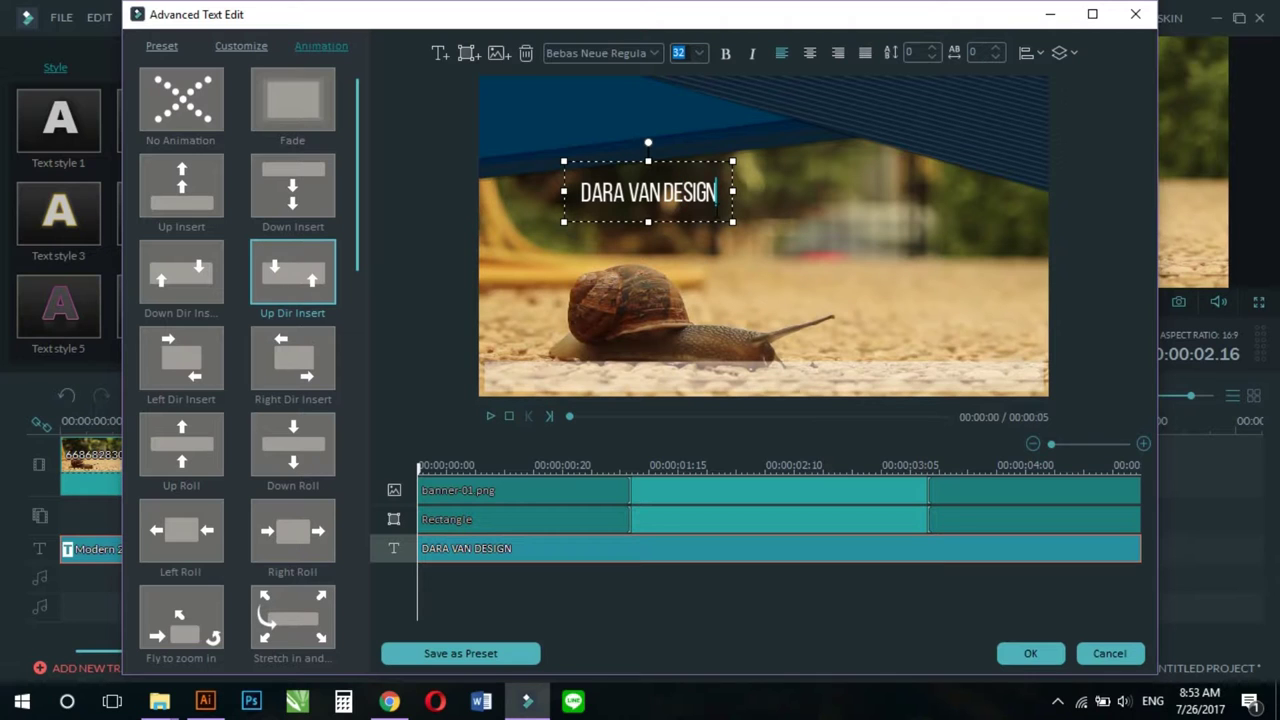
text(ER)
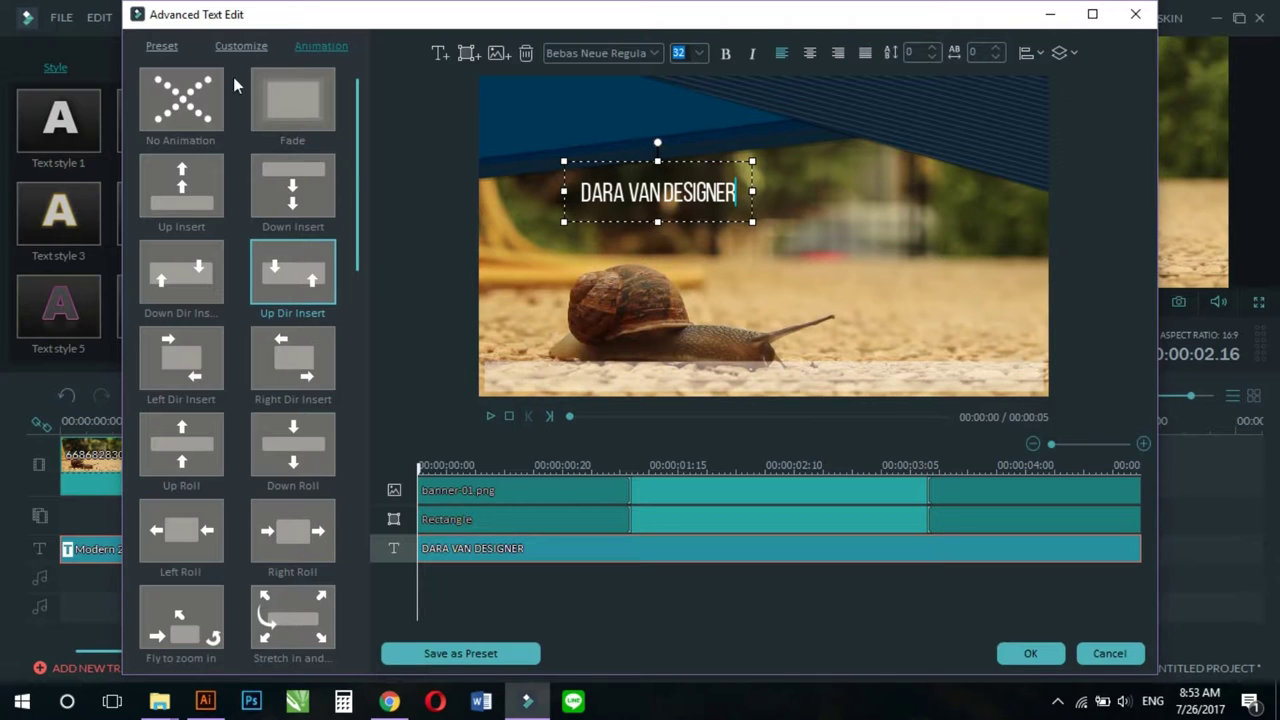
Step: Move the brand-name text onto the bottom white strip and set its fill colour to black
drag(656, 152, 570, 345)
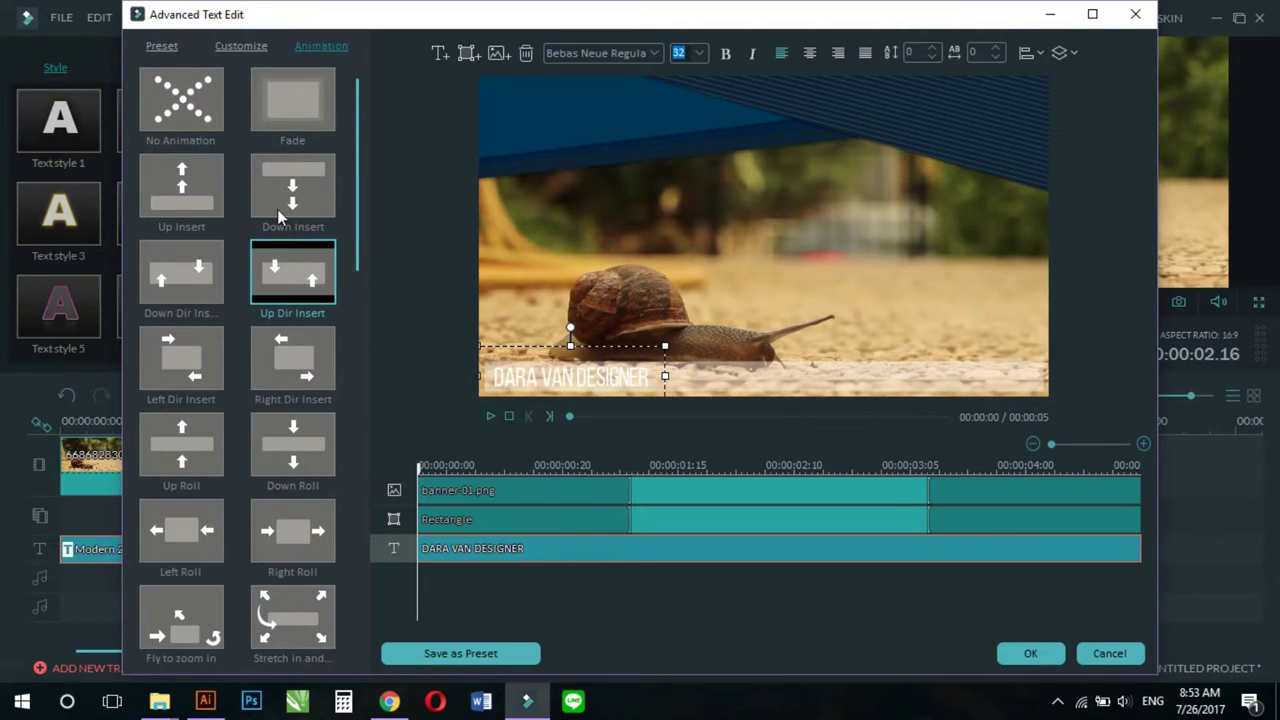
double_click(583, 375)
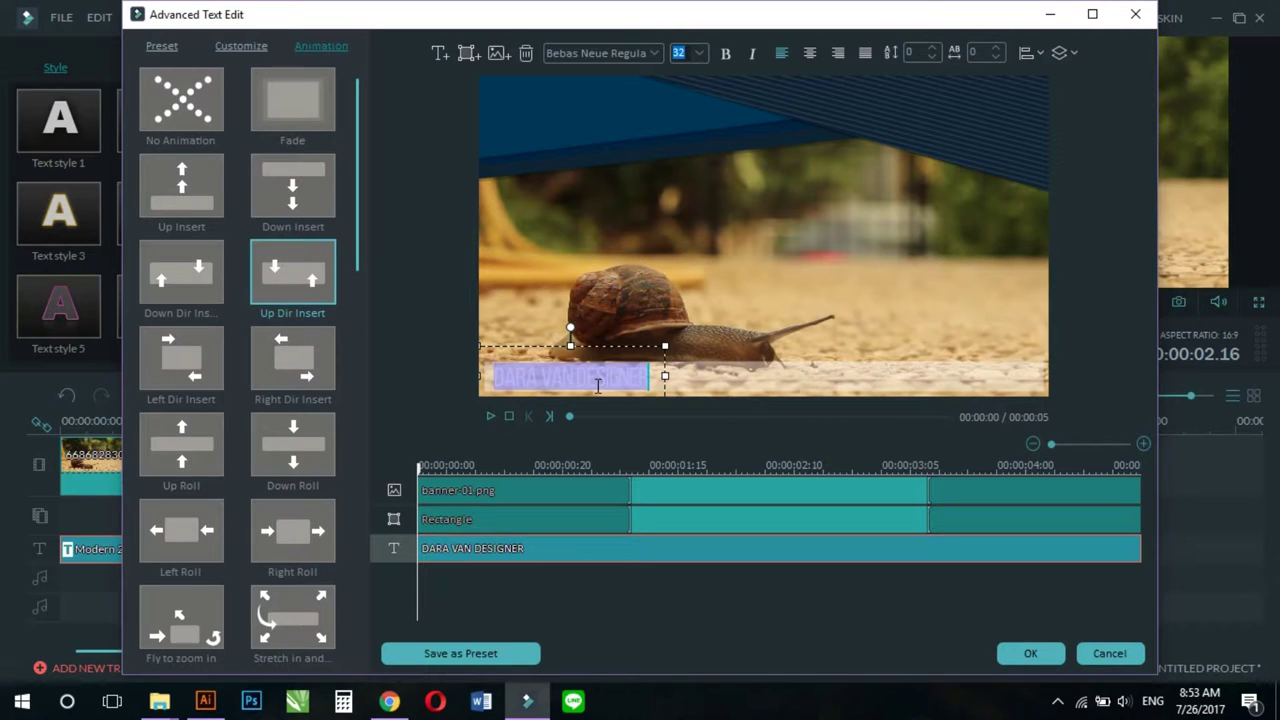
click(230, 47)
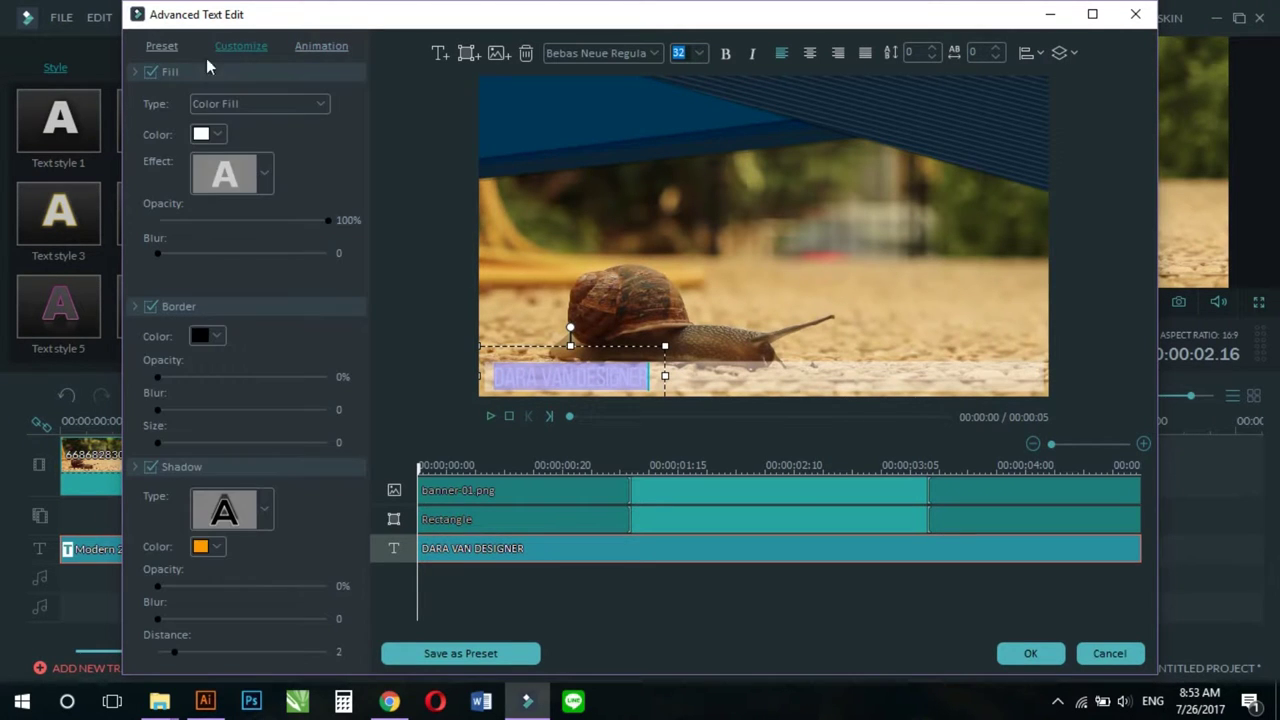
click(205, 135)
click(199, 154)
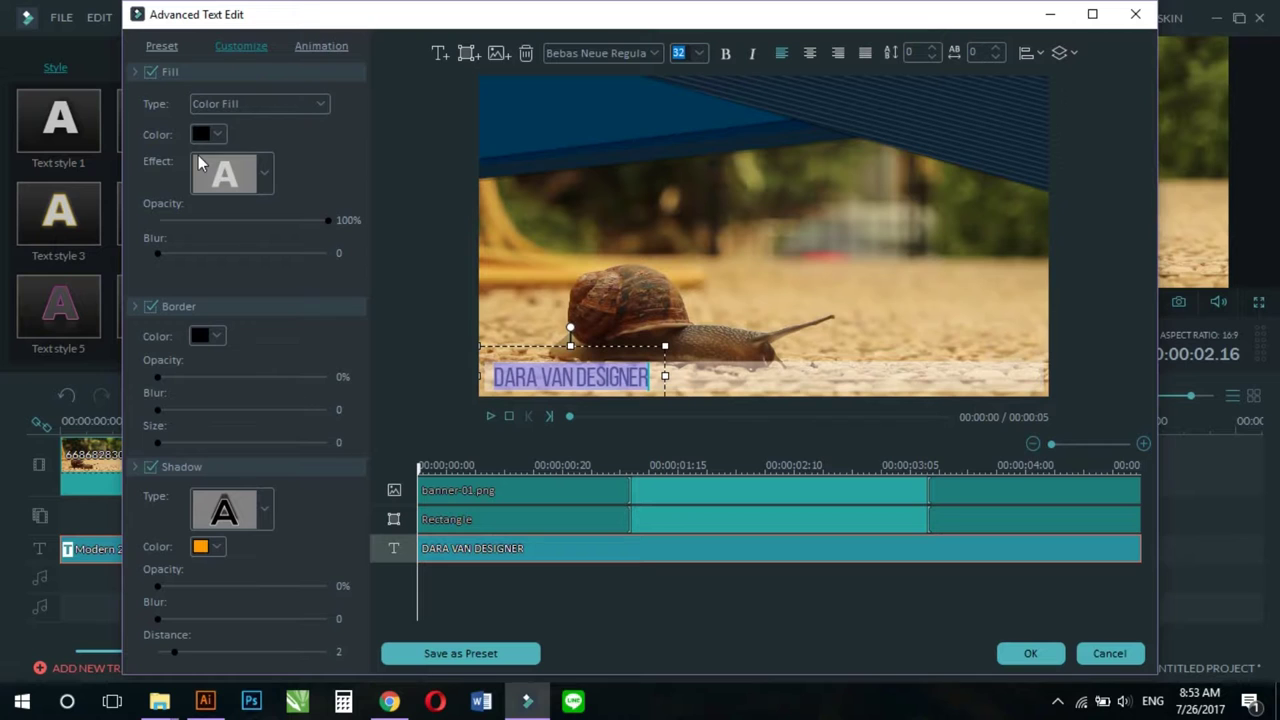
Step: Turn off the text's border and shadow, leaving the caret at the end of the text
click(151, 307)
click(151, 468)
click(700, 290)
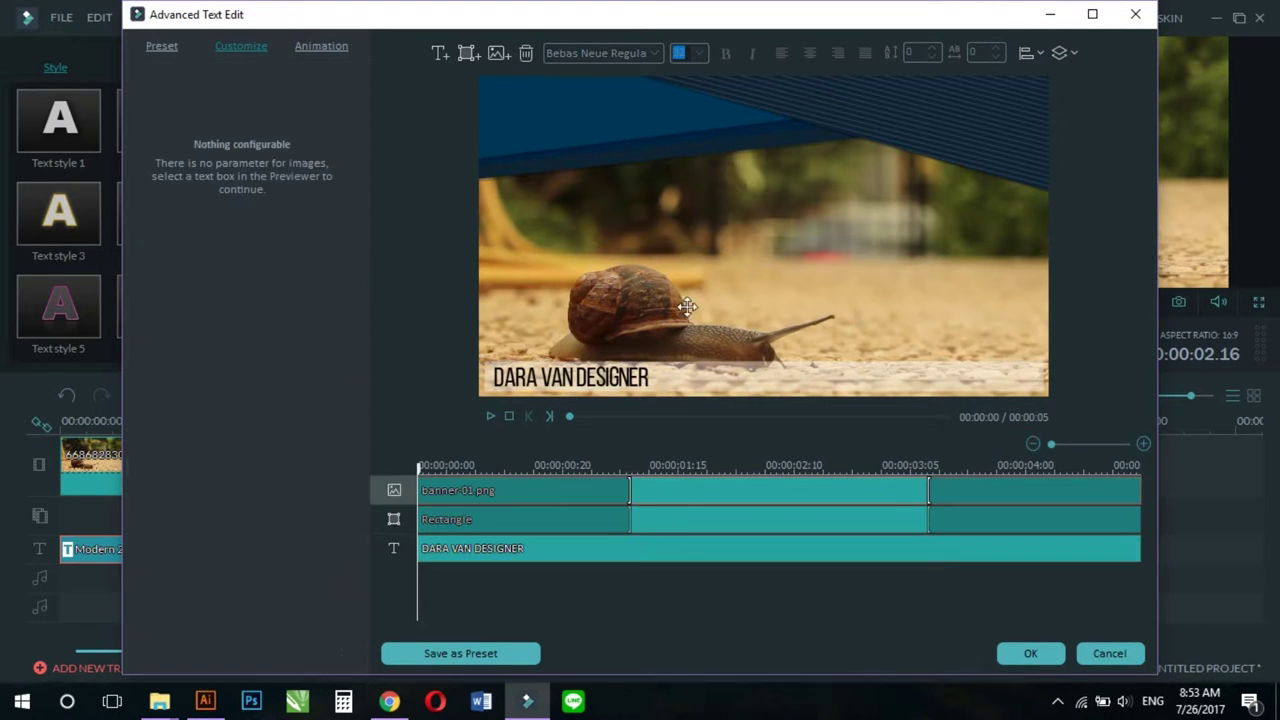
click(619, 380)
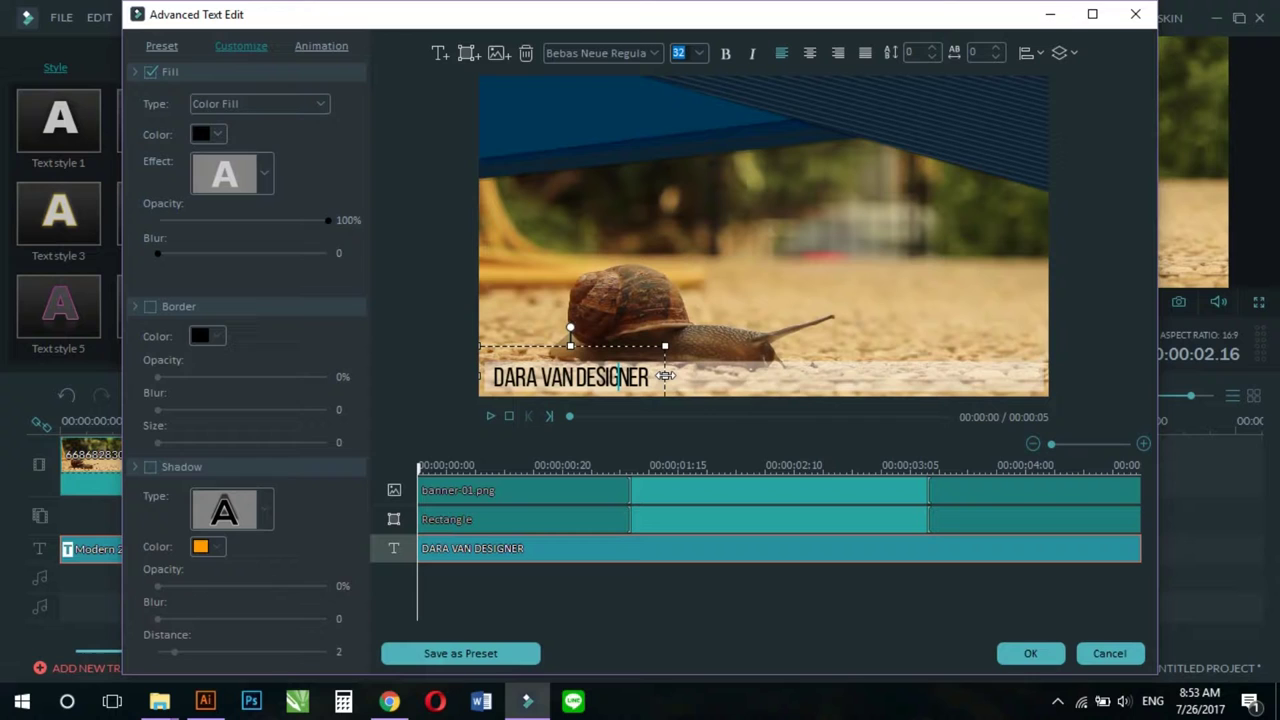
click(652, 381)
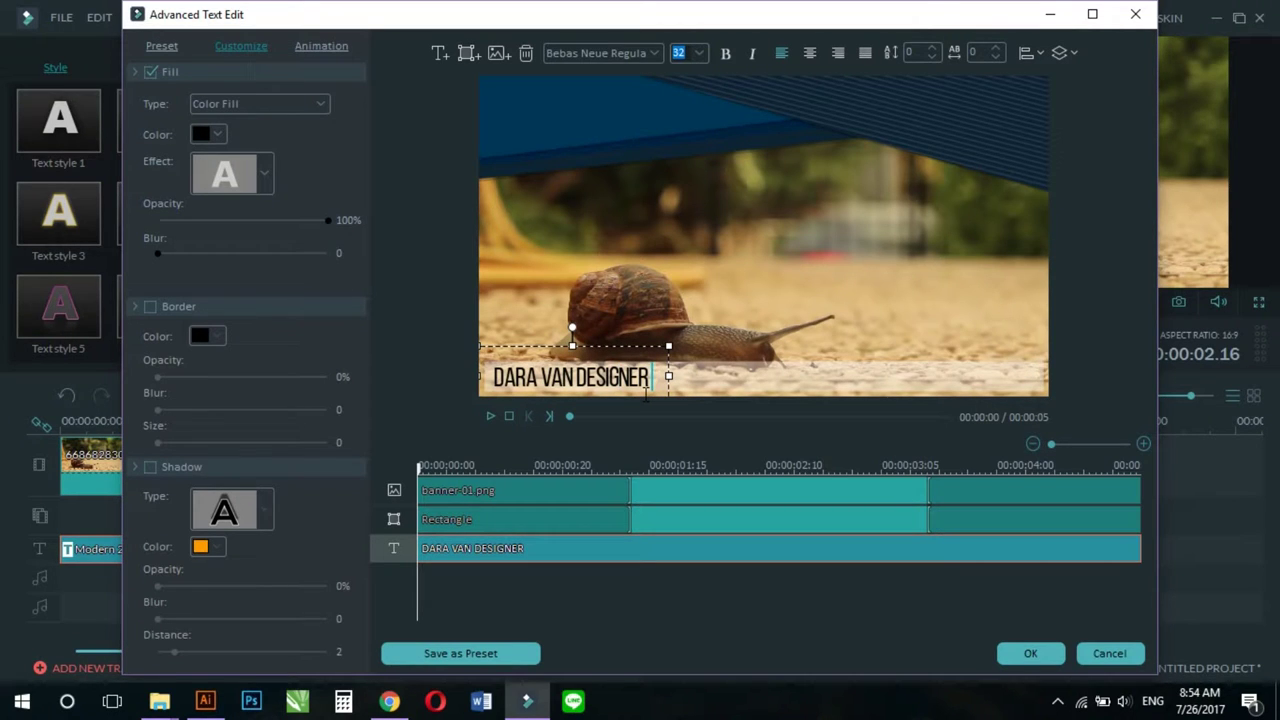
Step: Append 'TEL', the phone number and the e-mail address after the name, then centre the text horizontally
text(TEL)
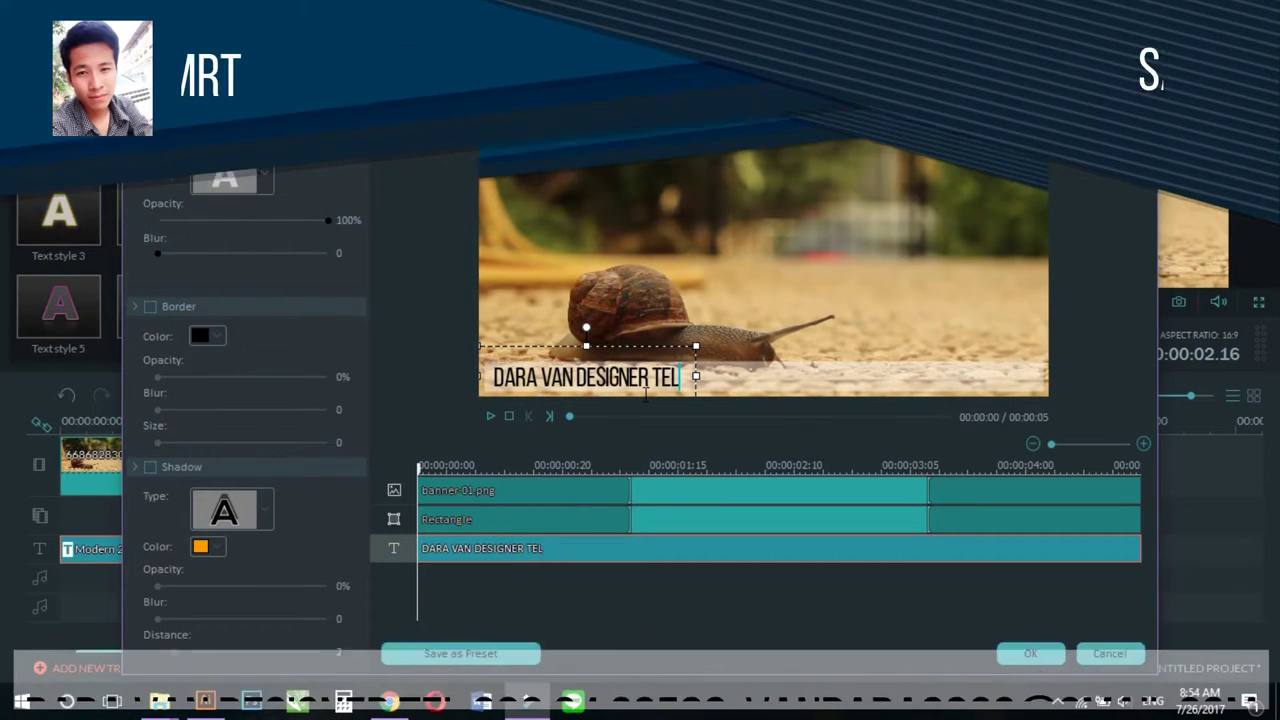
text( :)
key(BackSpace)
text(03)
key(BackSpace)
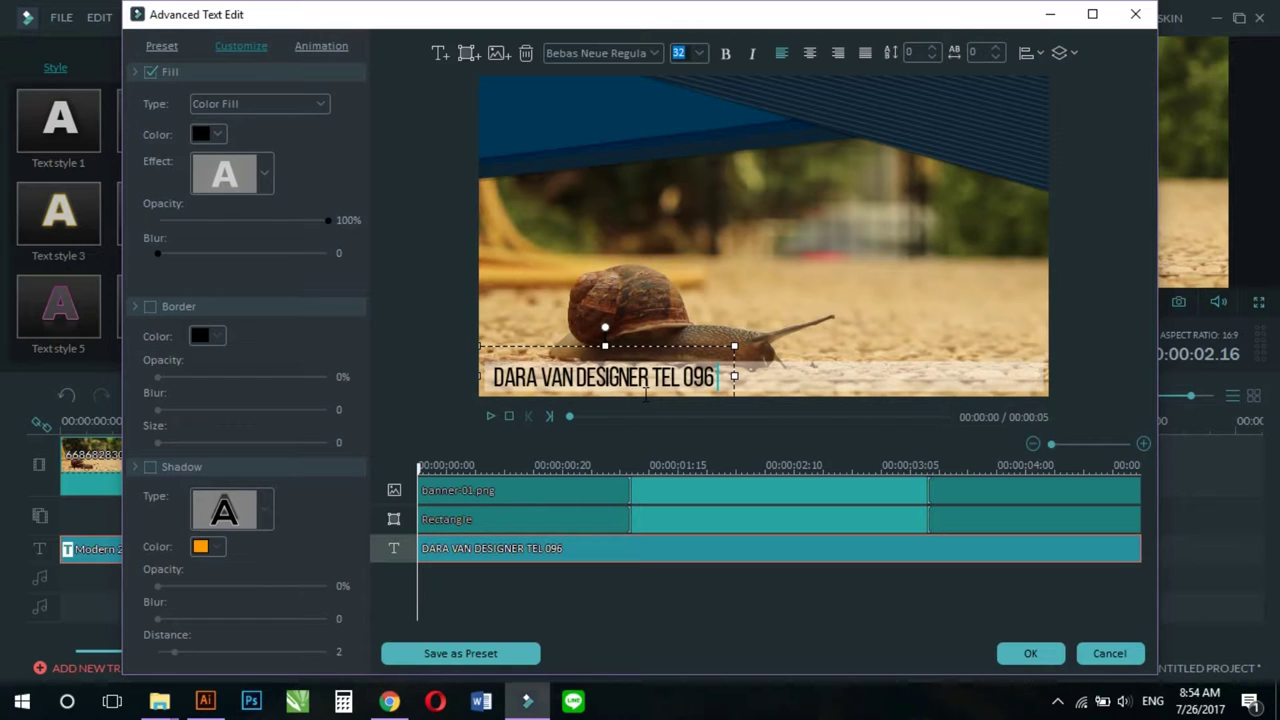
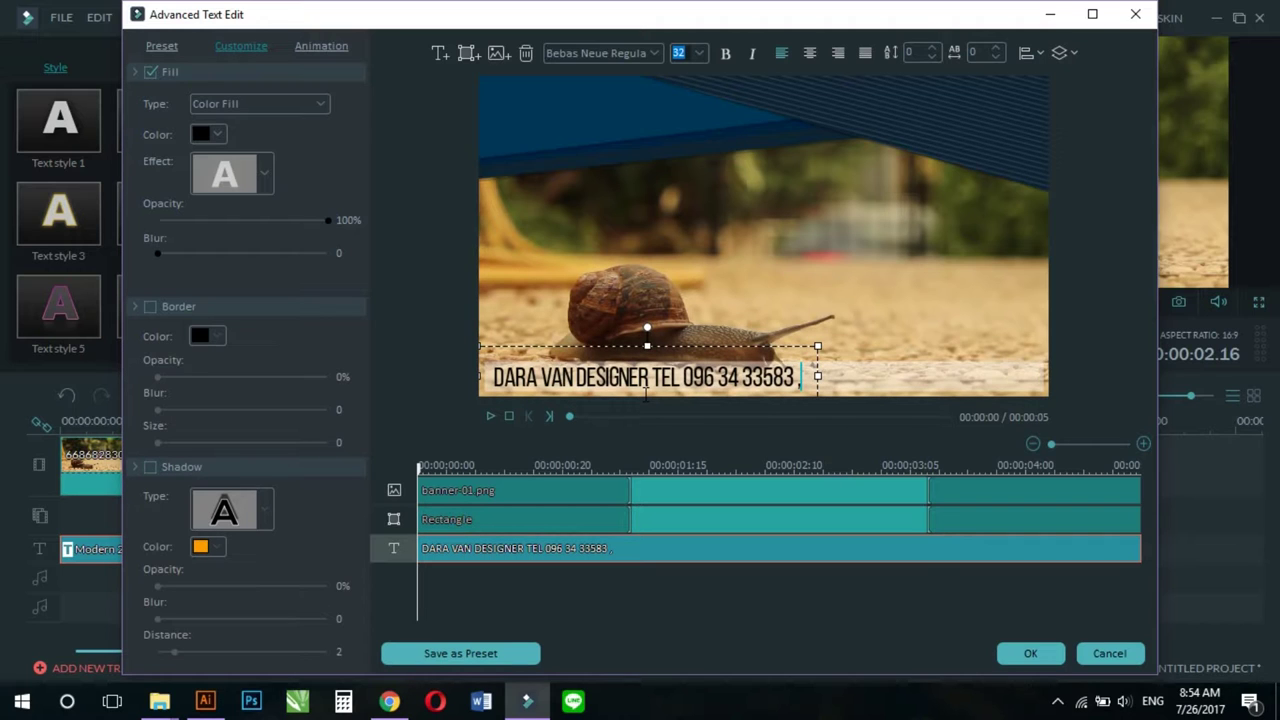
text( ,V)
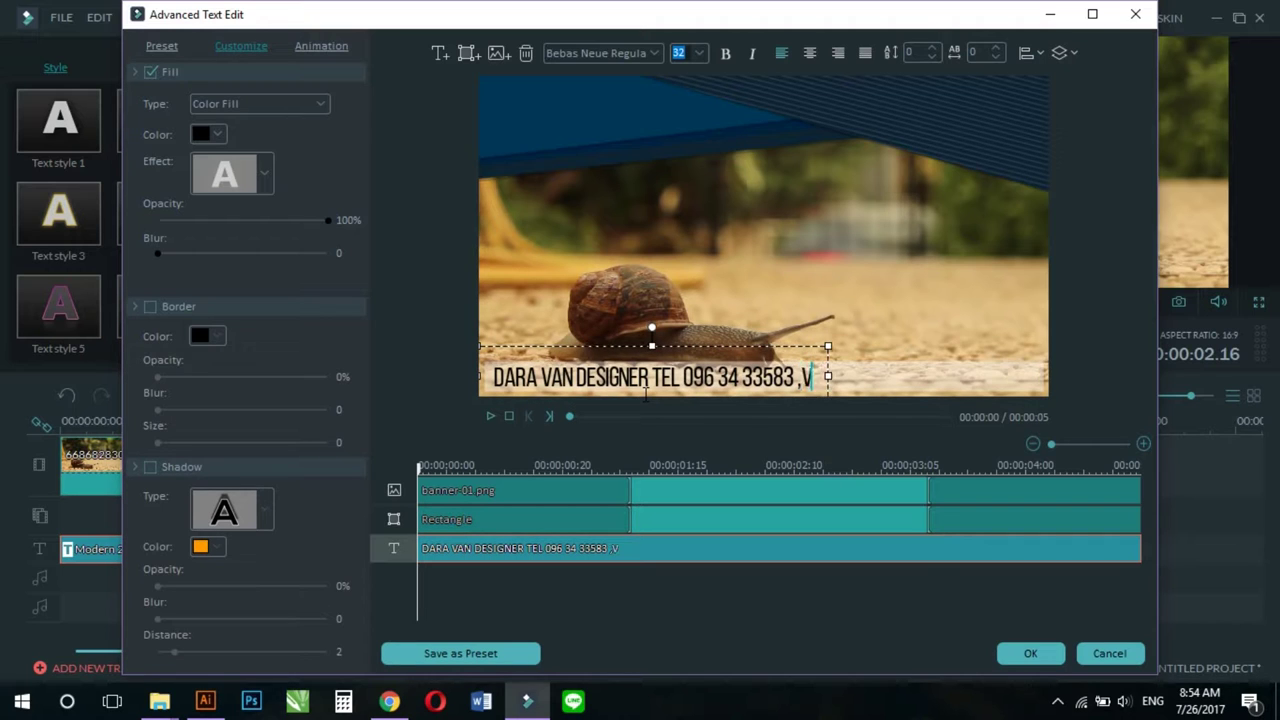
key(BackSpace)
key(BackSpace)
text(,A)
key(BackSpace)
key(BackSpace)
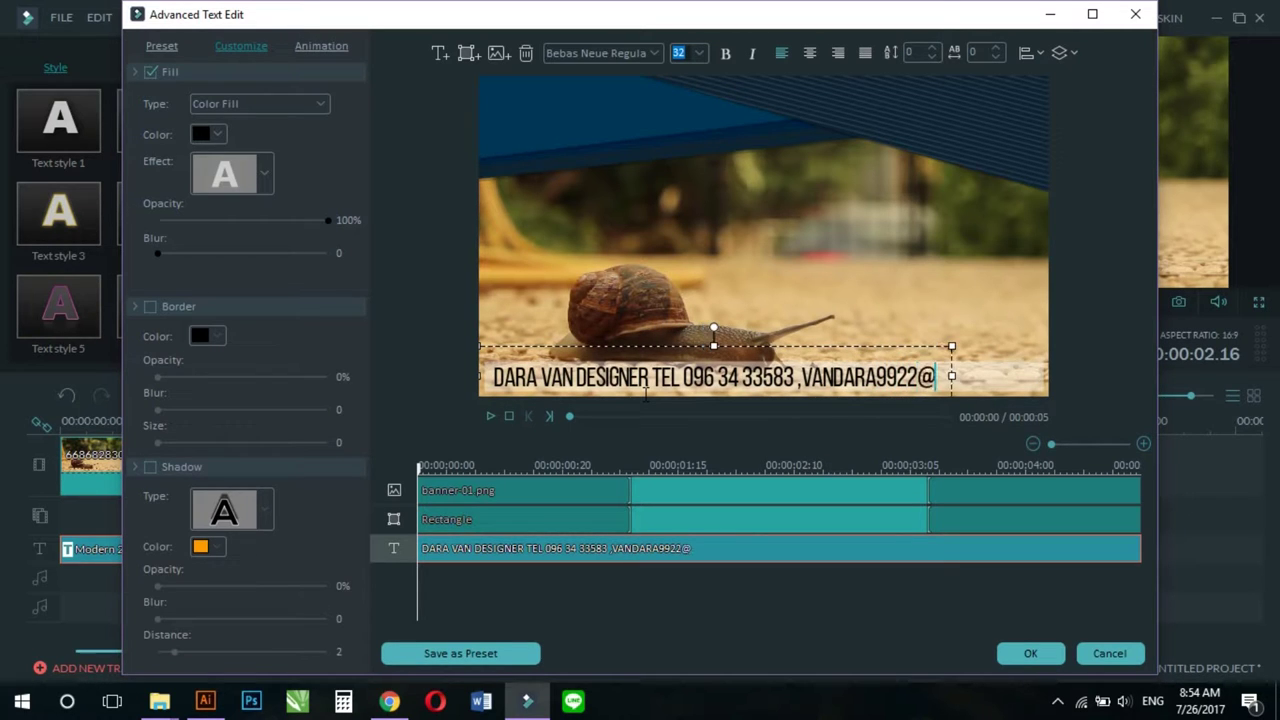
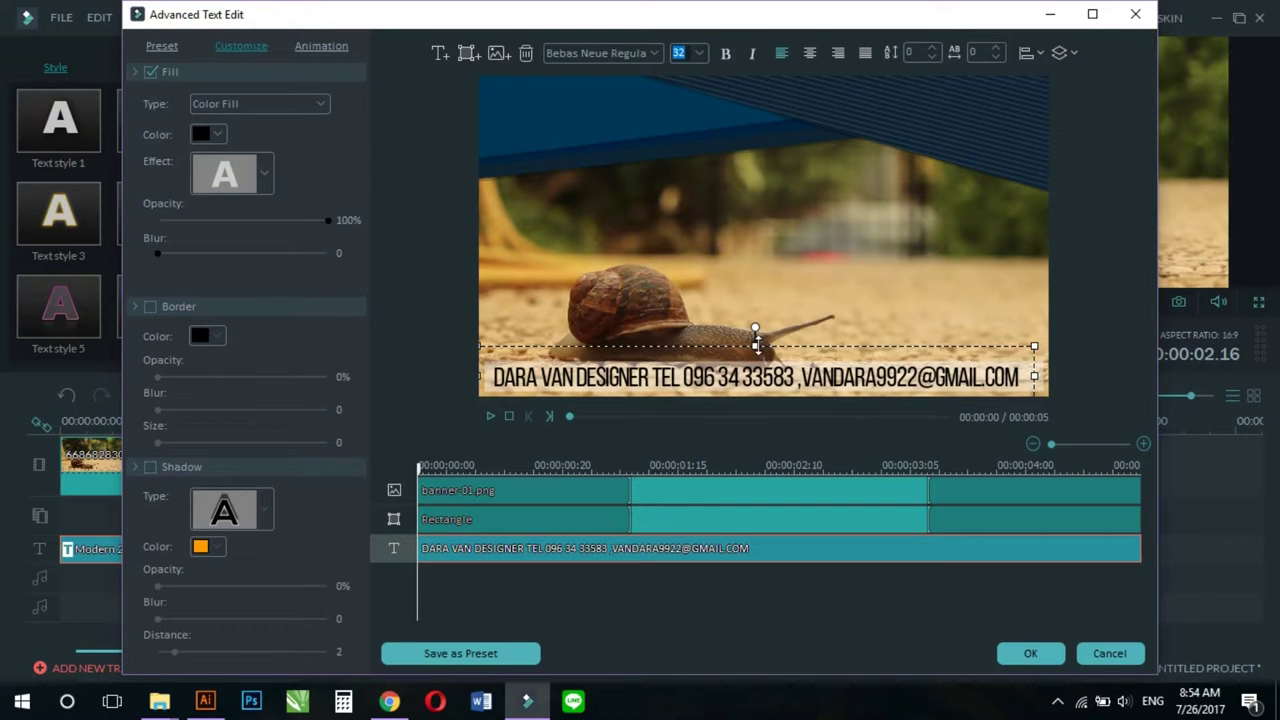
drag(758, 338, 764, 341)
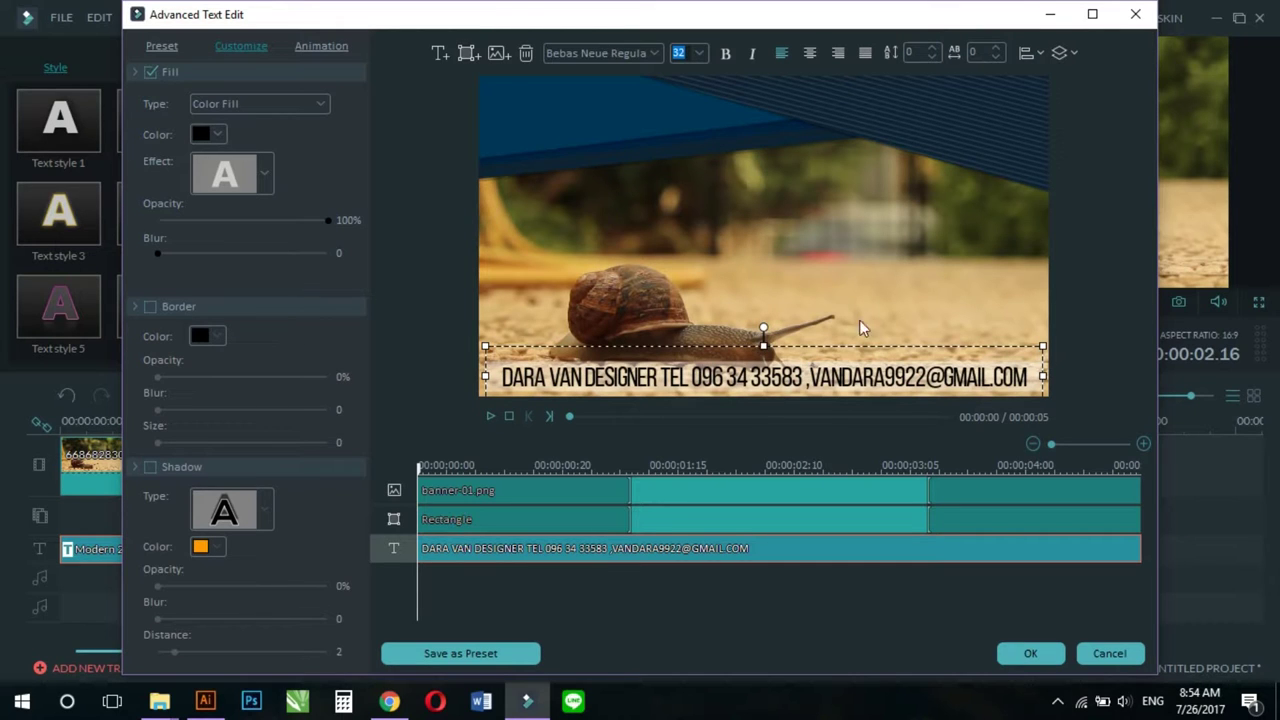
Step: Apply the Up Dir Insert animation to the contact text and preview it
click(316, 47)
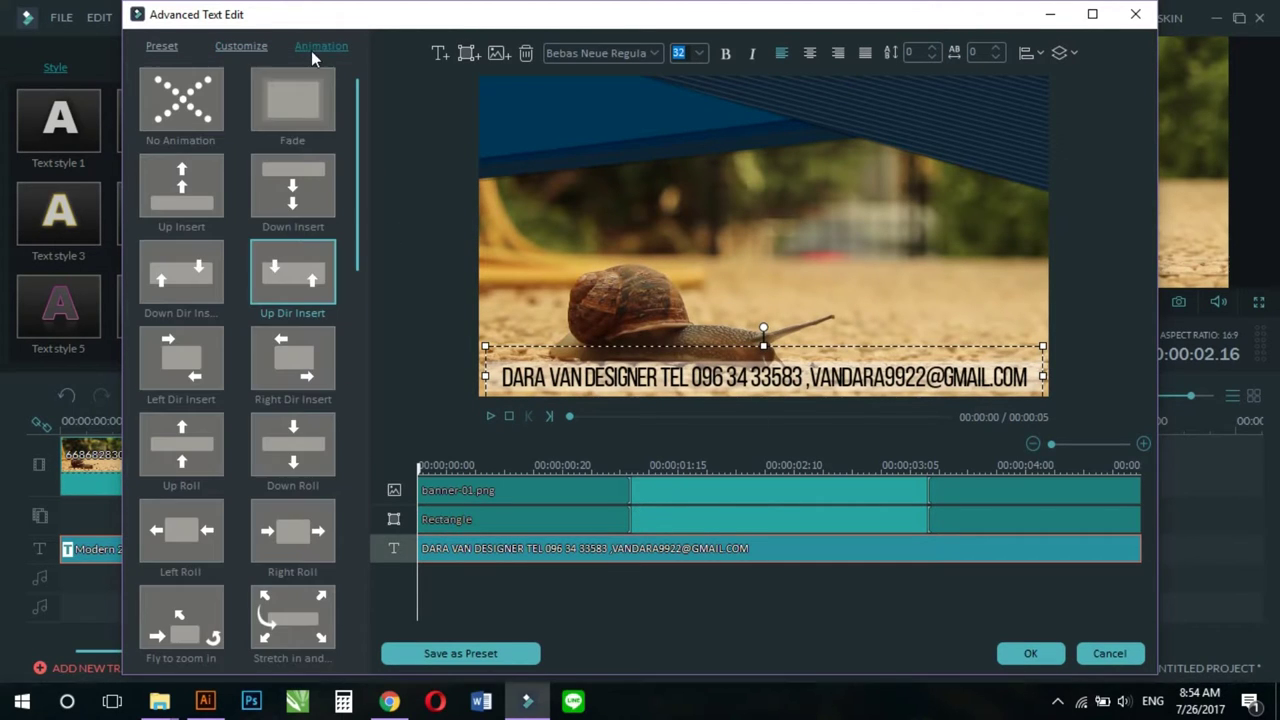
double_click(288, 283)
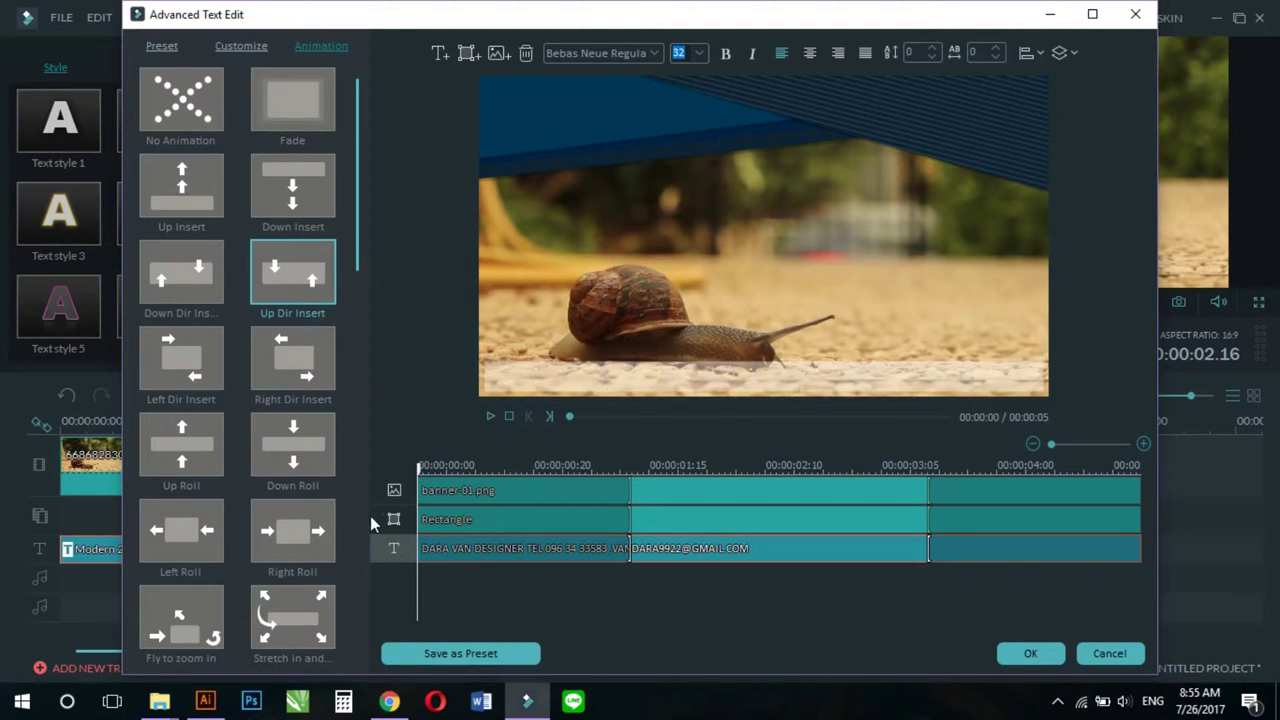
click(491, 416)
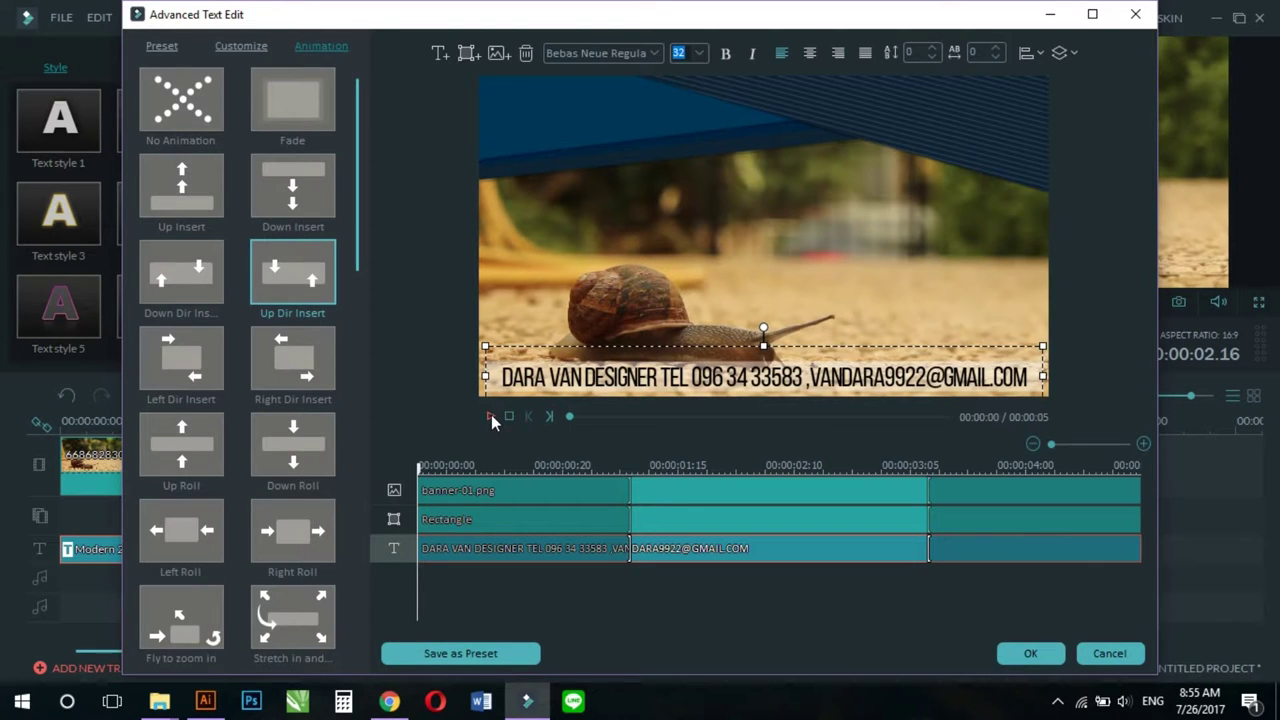
Step: Add a new text box reading LOGO DESIGN and select all of it for styling
click(439, 53)
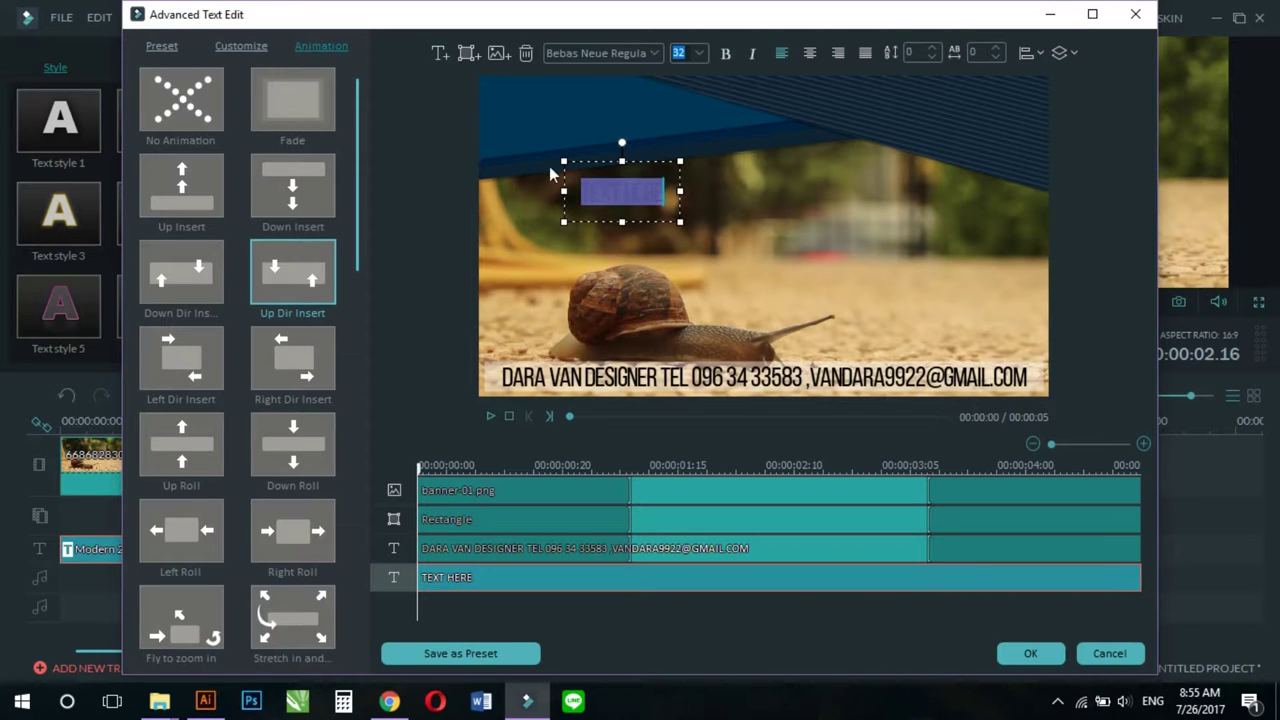
text(LOGO)
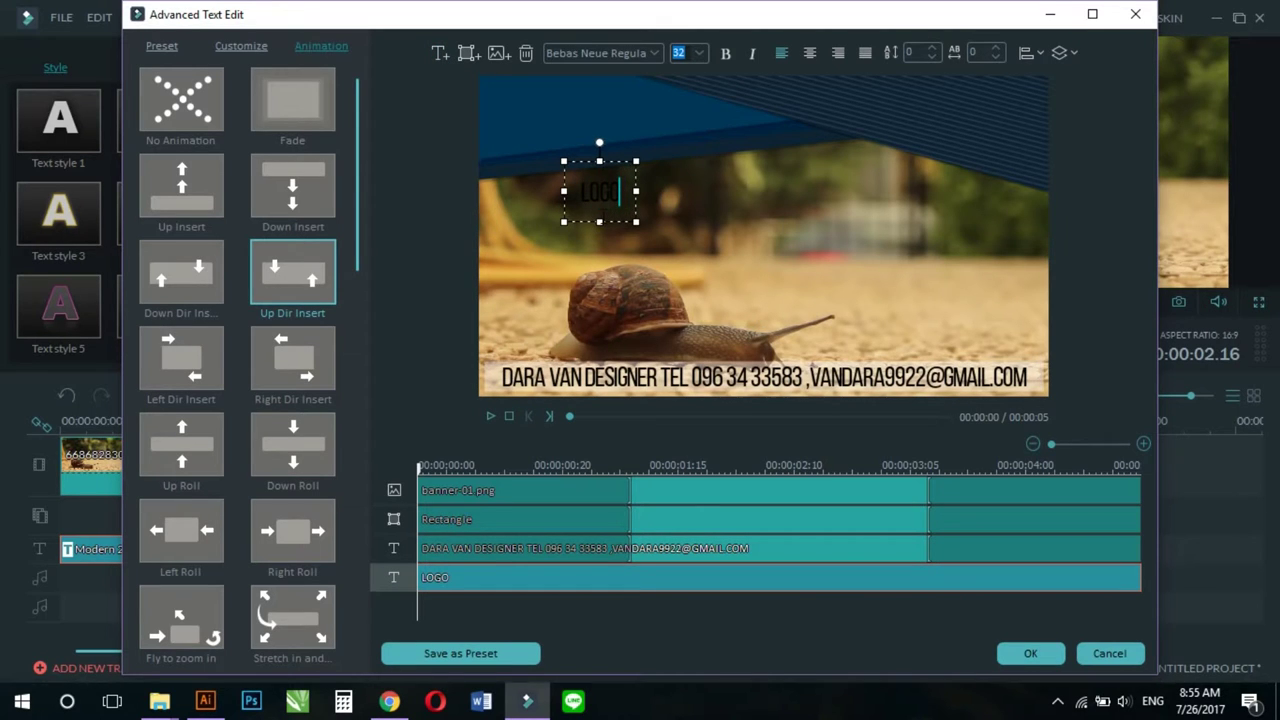
text( DESIGN)
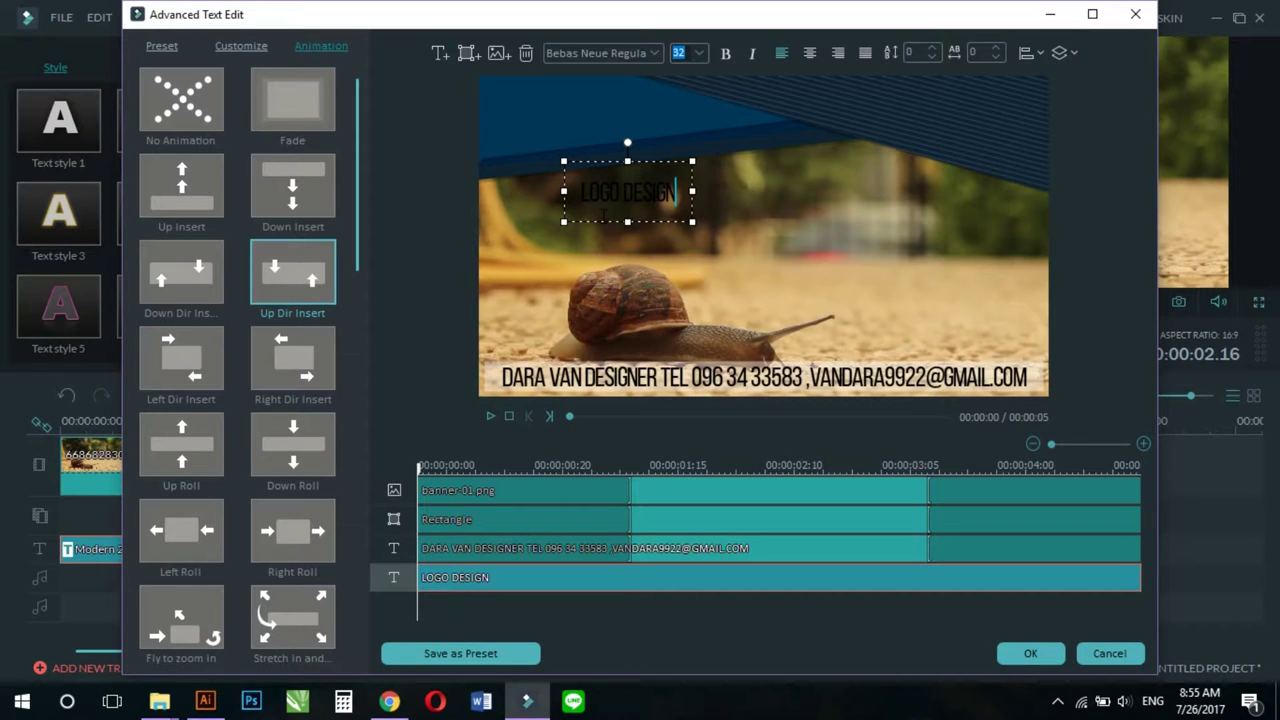
key(ctrl+a)
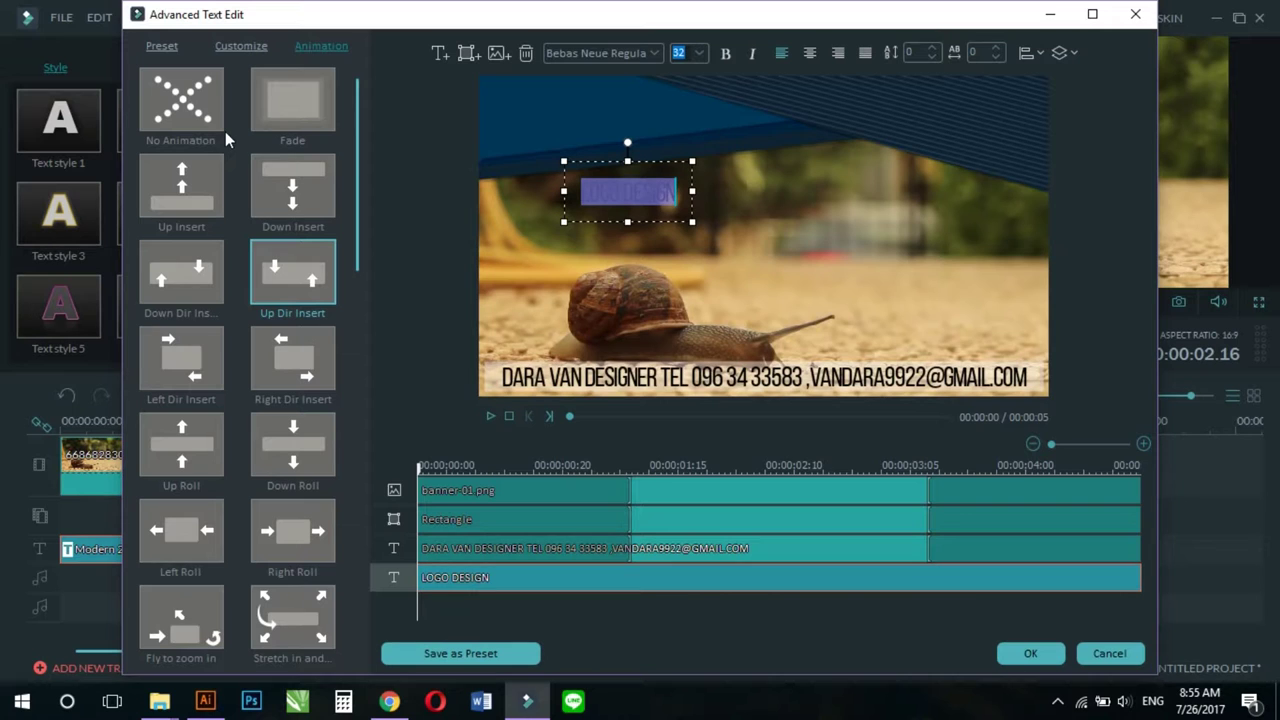
click(236, 52)
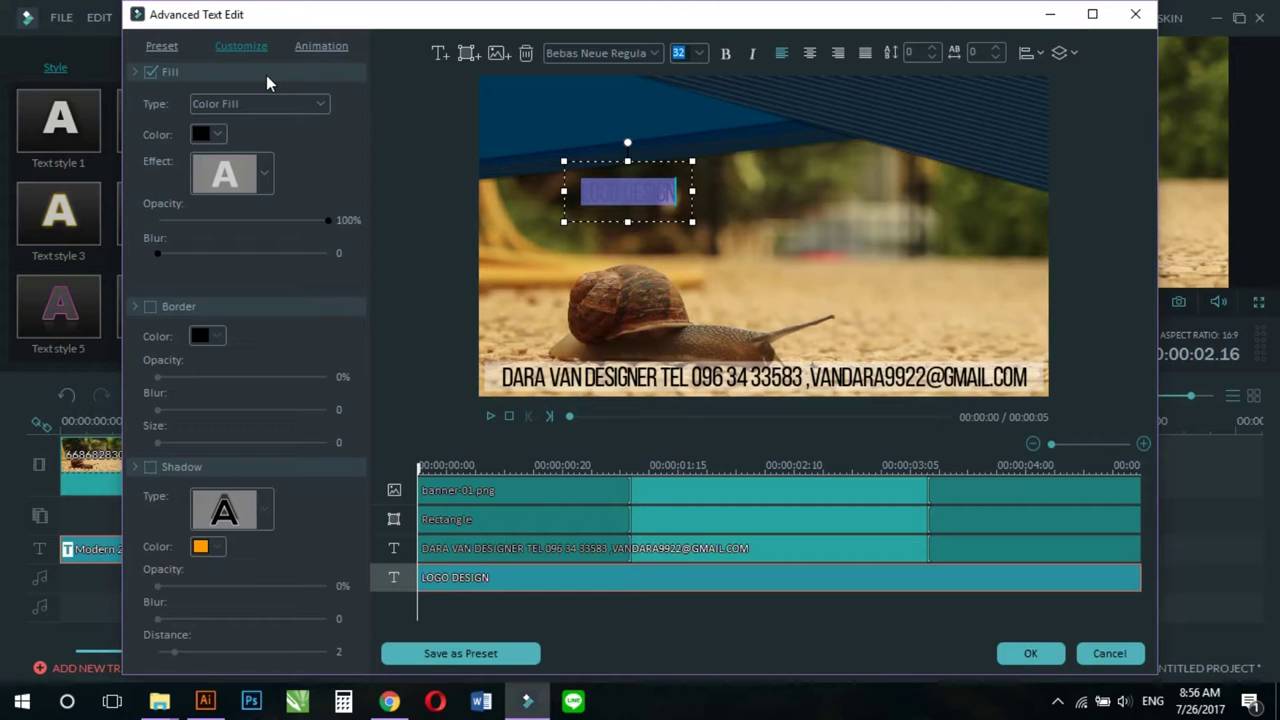
Step: Switch to the LINE app from the Windows taskbar
click(572, 704)
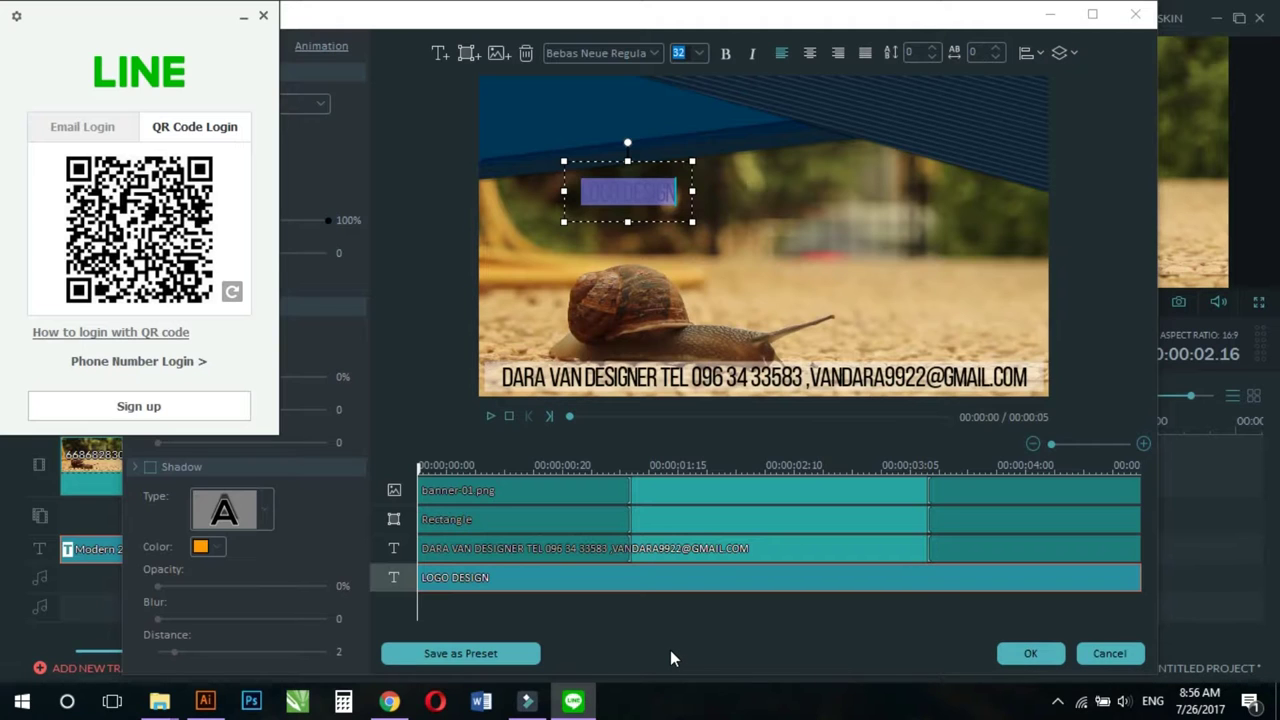
Step: Sign in to LINE, open the BAL Specials Order chat and scroll to the red motorbike photo
click(670, 650)
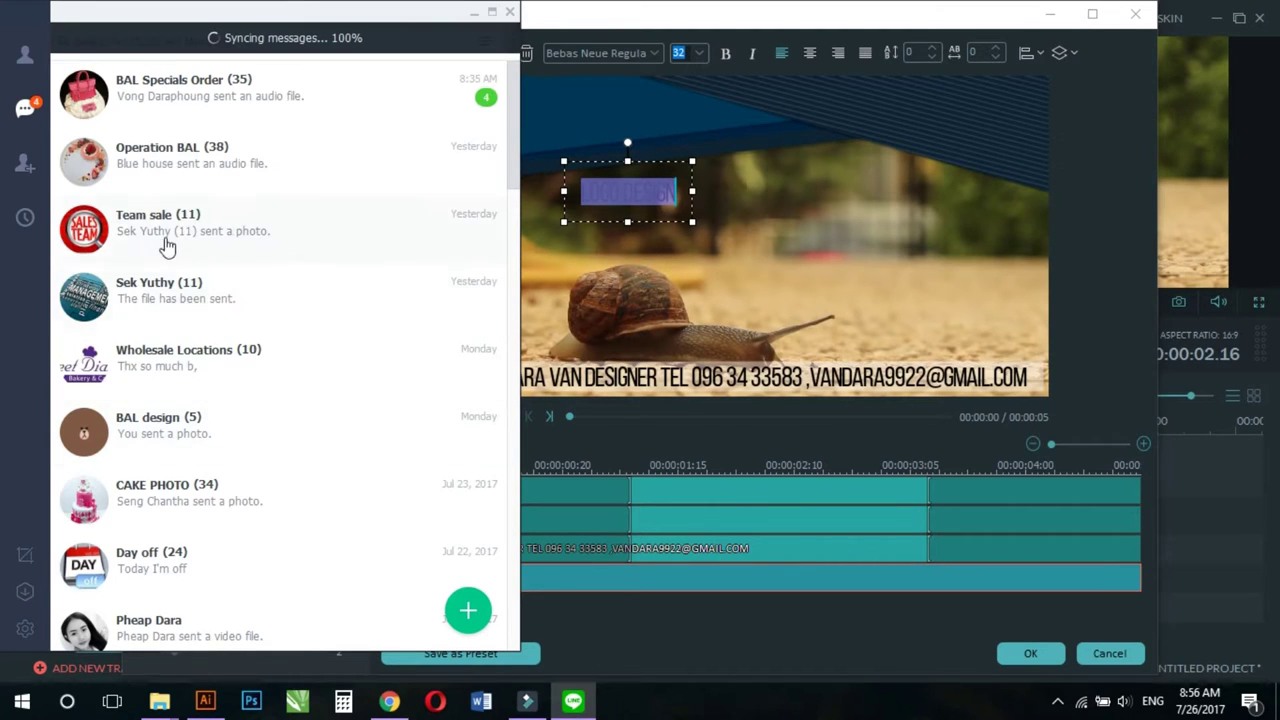
click(175, 113)
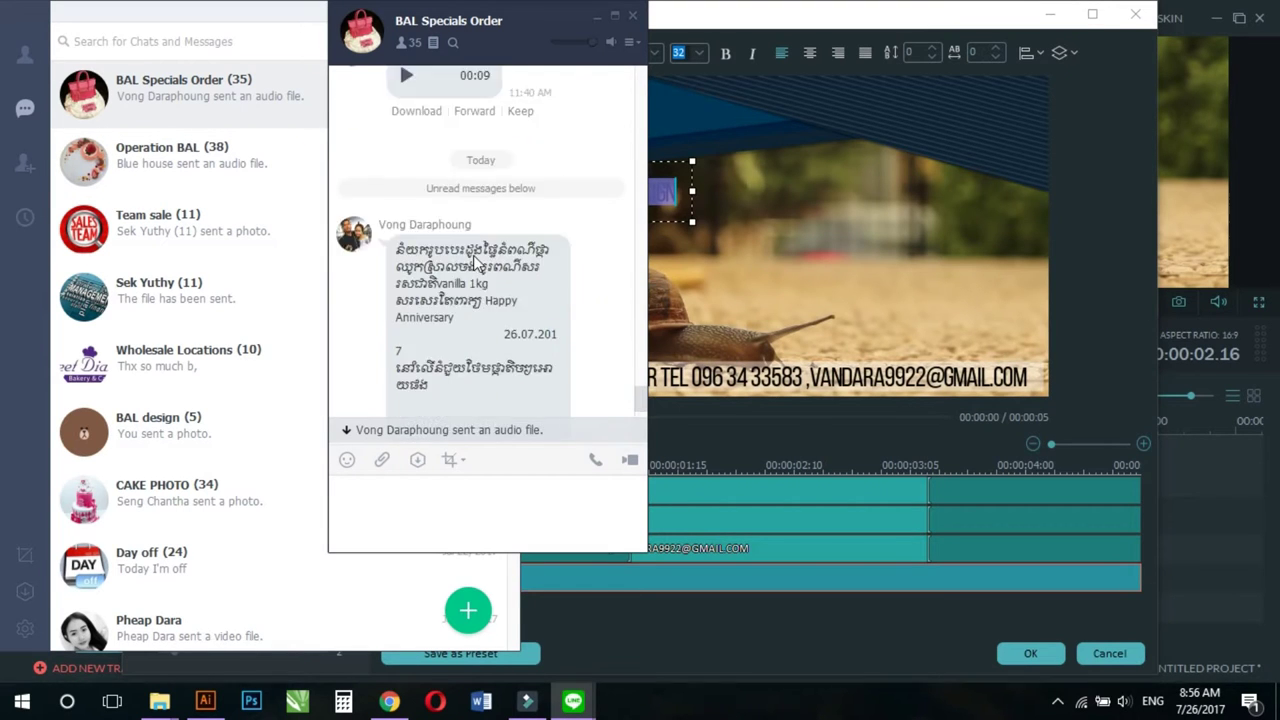
scroll(475, 262, up, 5)
scroll(475, 262, down, 5)
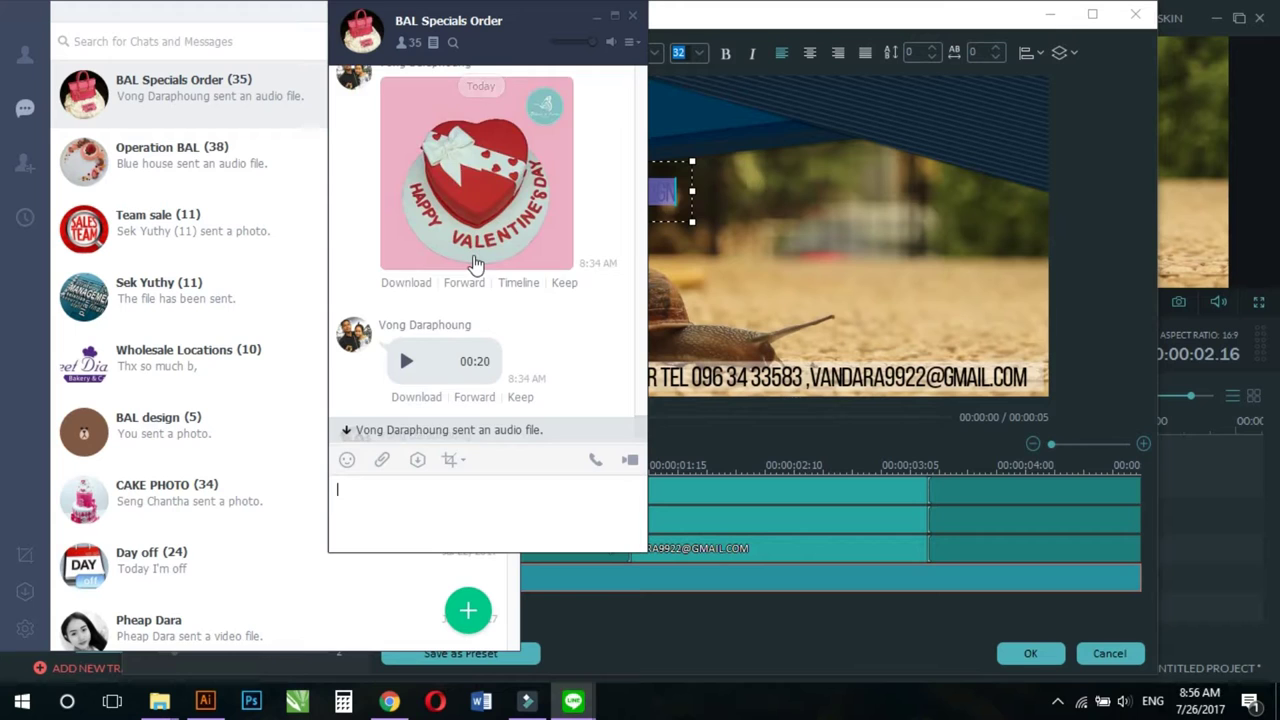
scroll(475, 262, up, 5)
scroll(475, 256, up, 6)
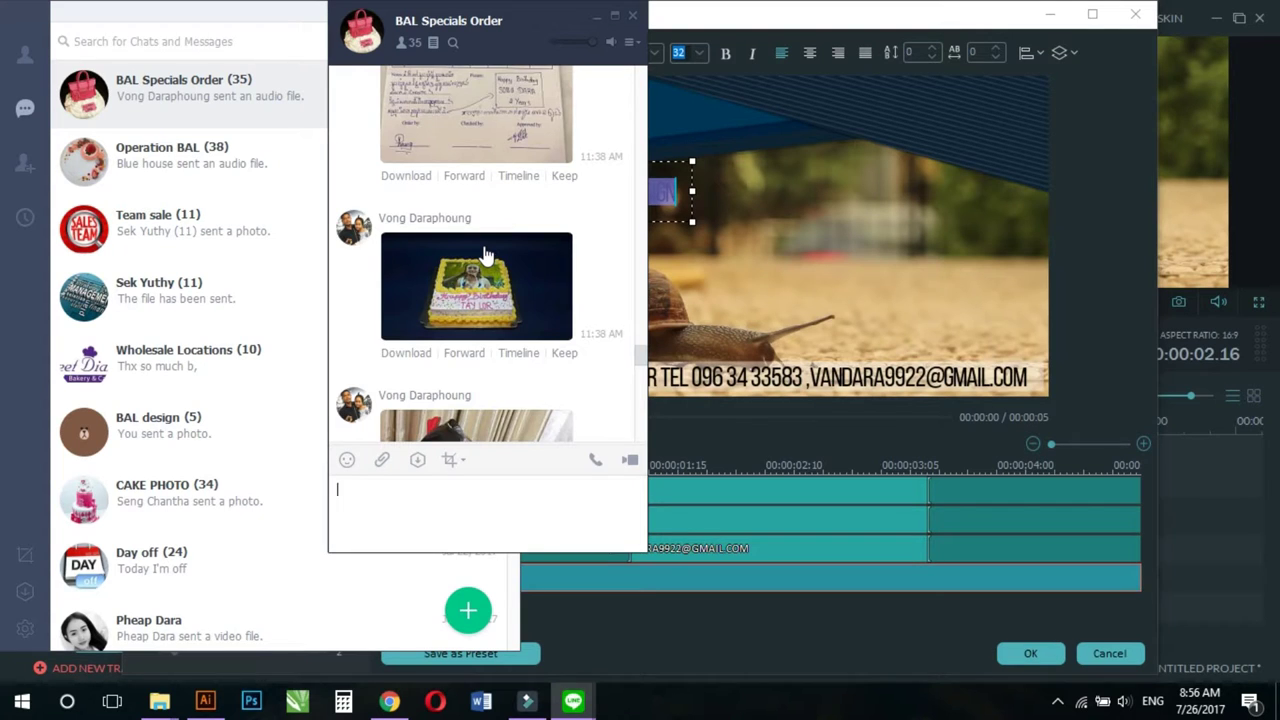
scroll(484, 256, up, 2)
scroll(484, 256, up, 5)
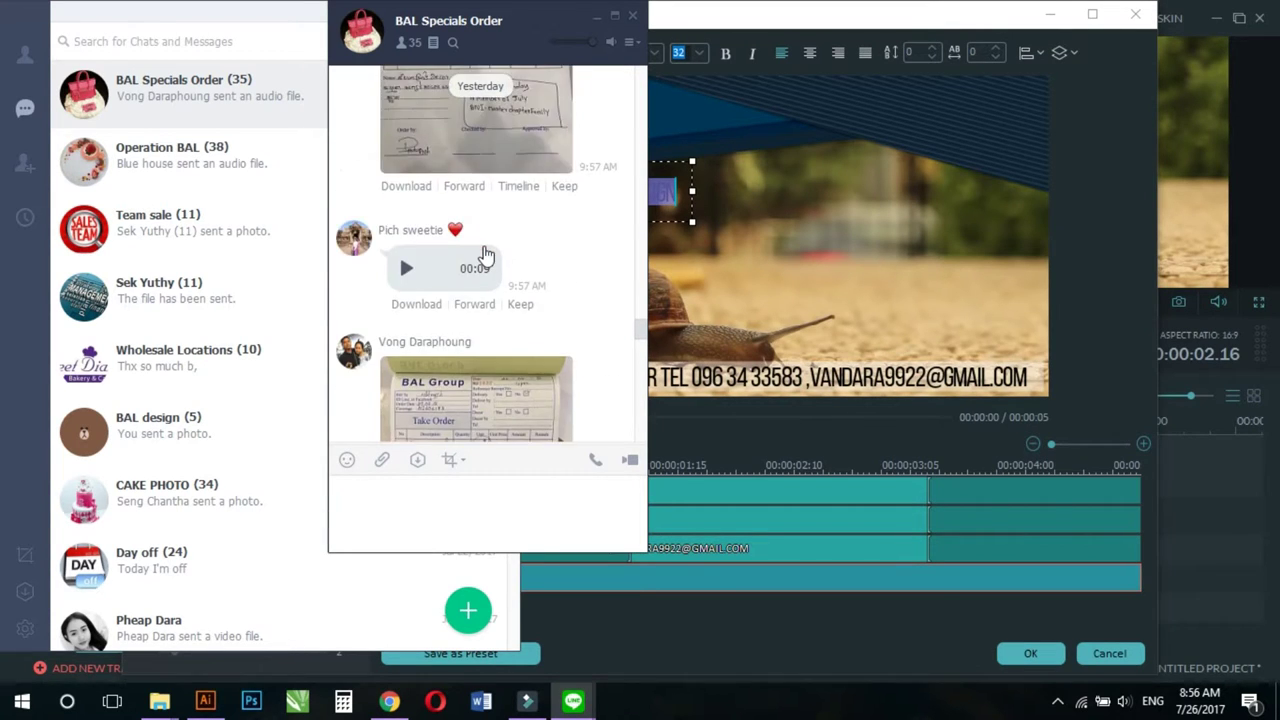
scroll(495, 260, down, 5)
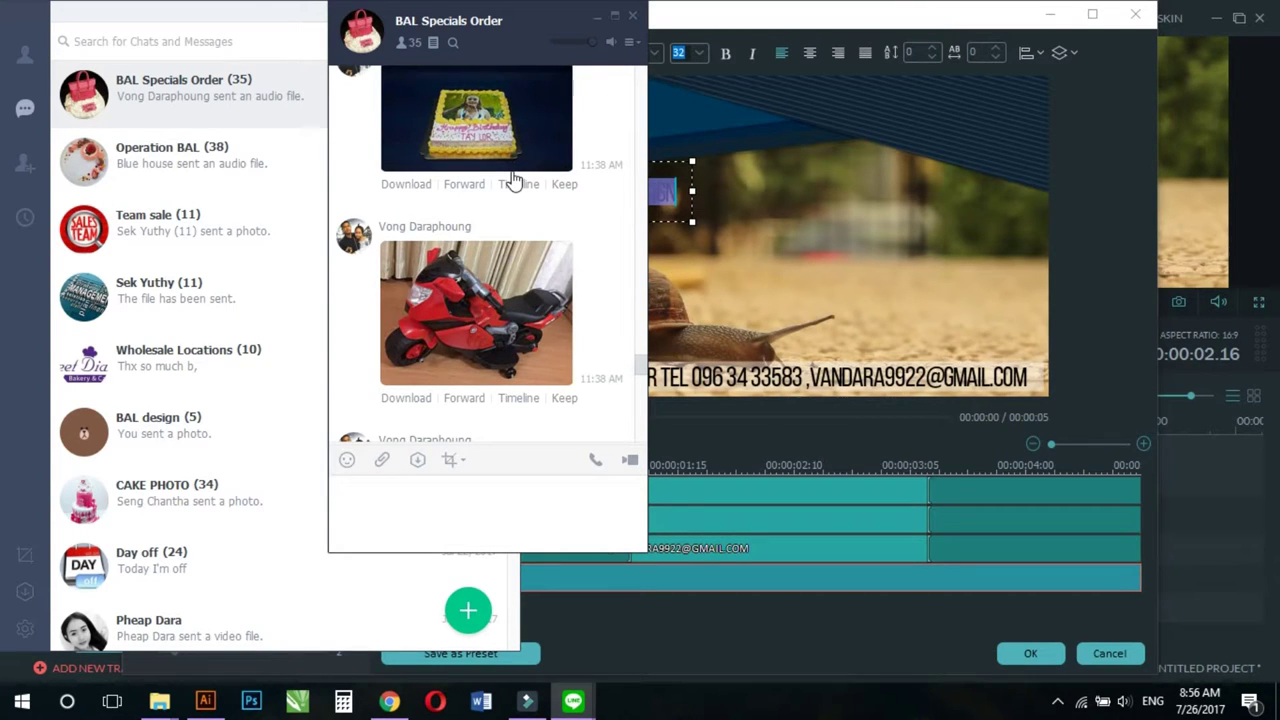
Step: Download the red motorbike photo and save it to the Desktop
click(414, 397)
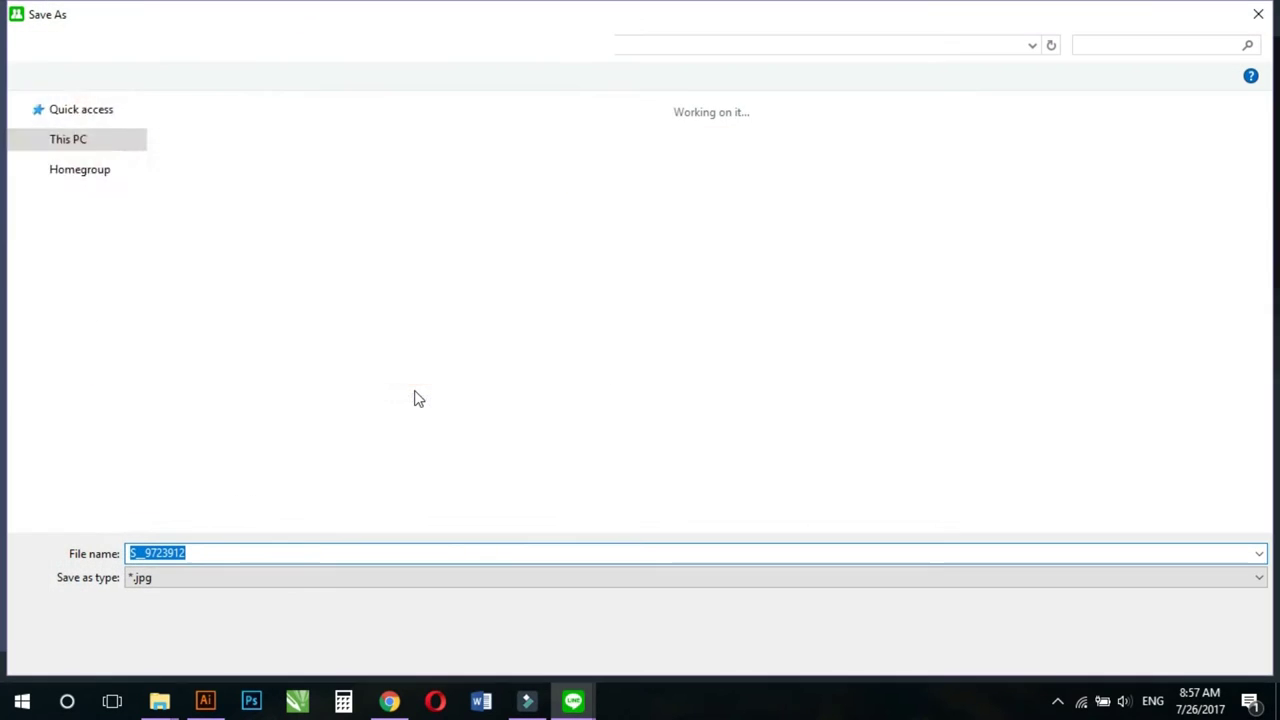
drag(143, 357, 151, 266)
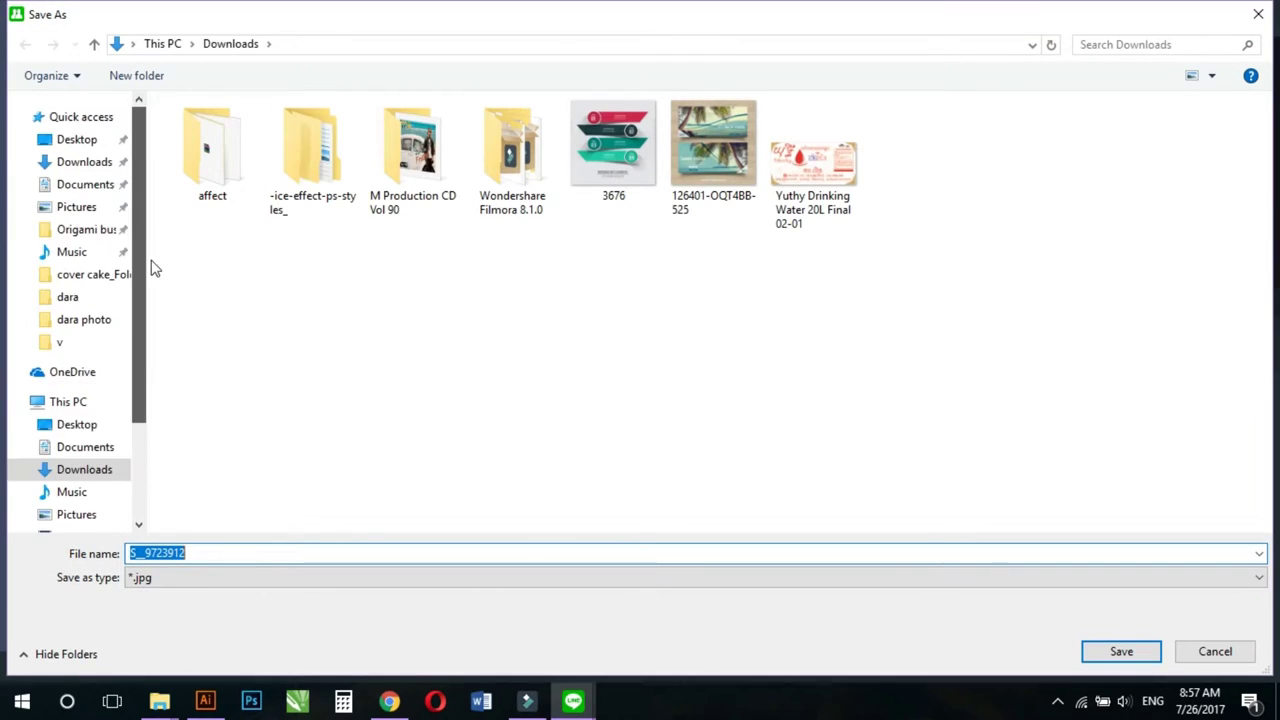
click(80, 139)
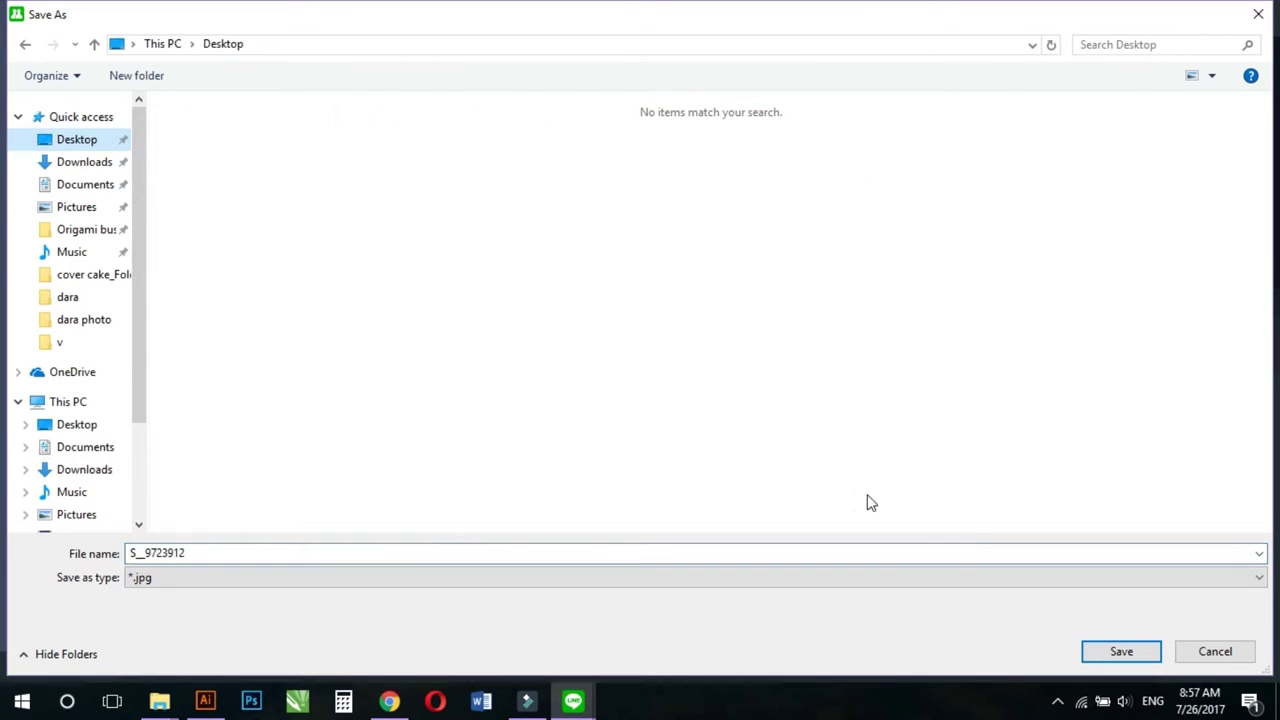
click(1114, 657)
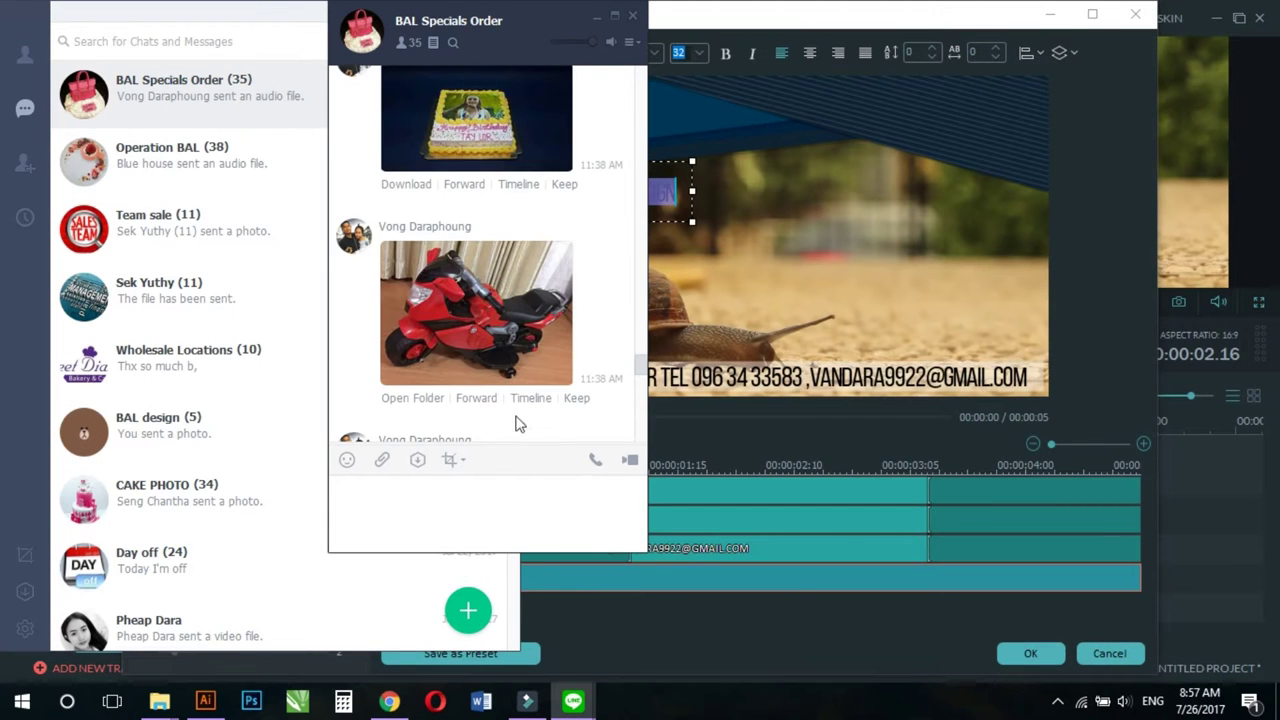
Step: Close the BAL Specials Order chat window
scroll(525, 355, down, 5)
scroll(525, 355, down, 3)
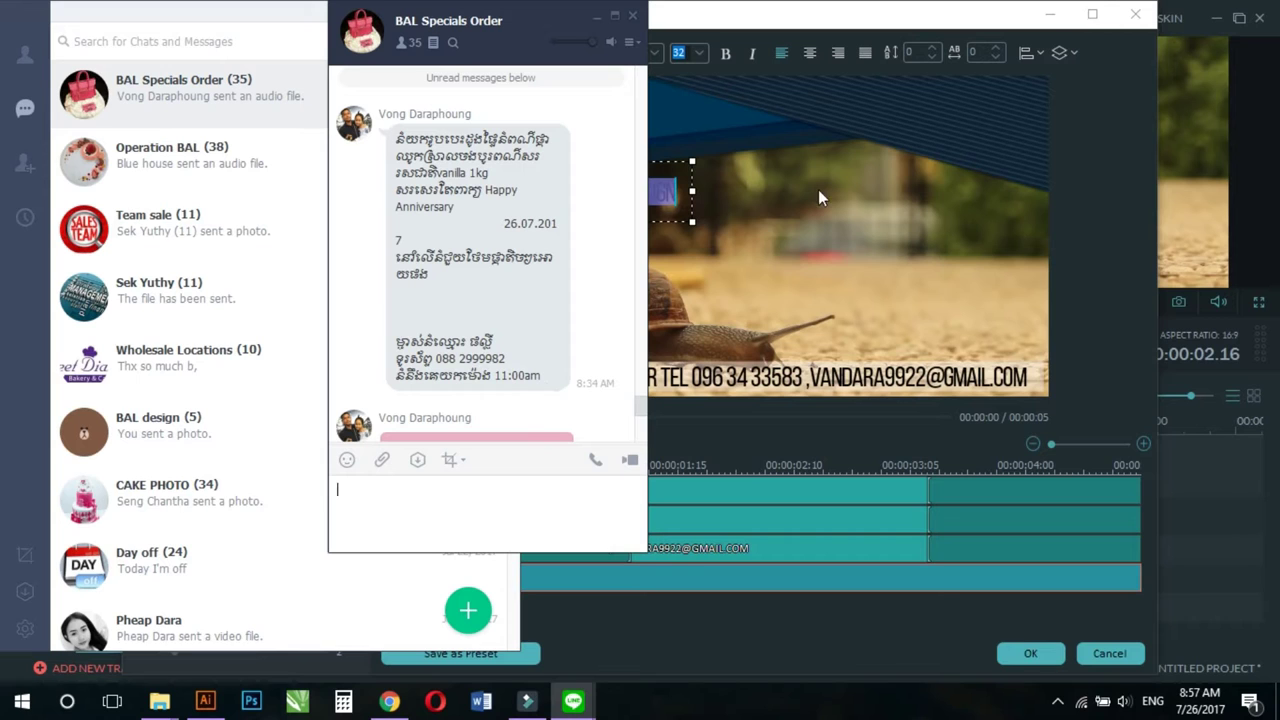
click(632, 16)
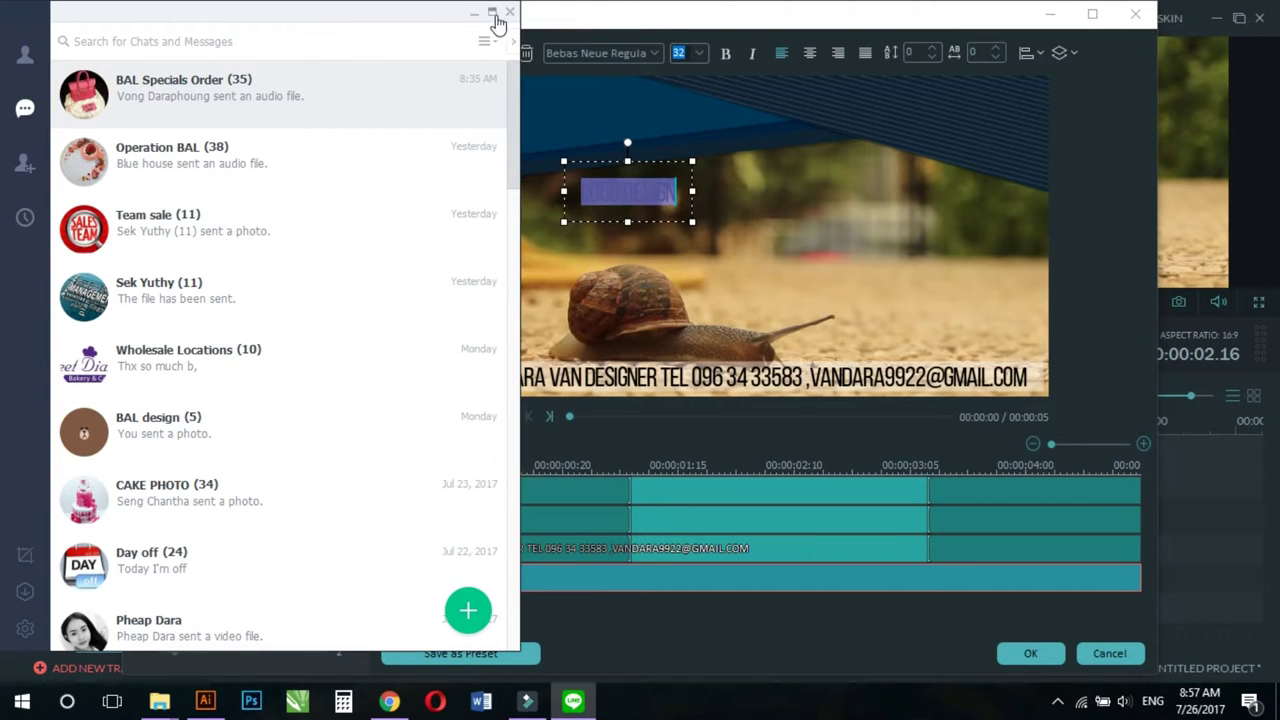
Step: Close LINE and set the LOGO DESIGN text's fill colour to white
click(509, 12)
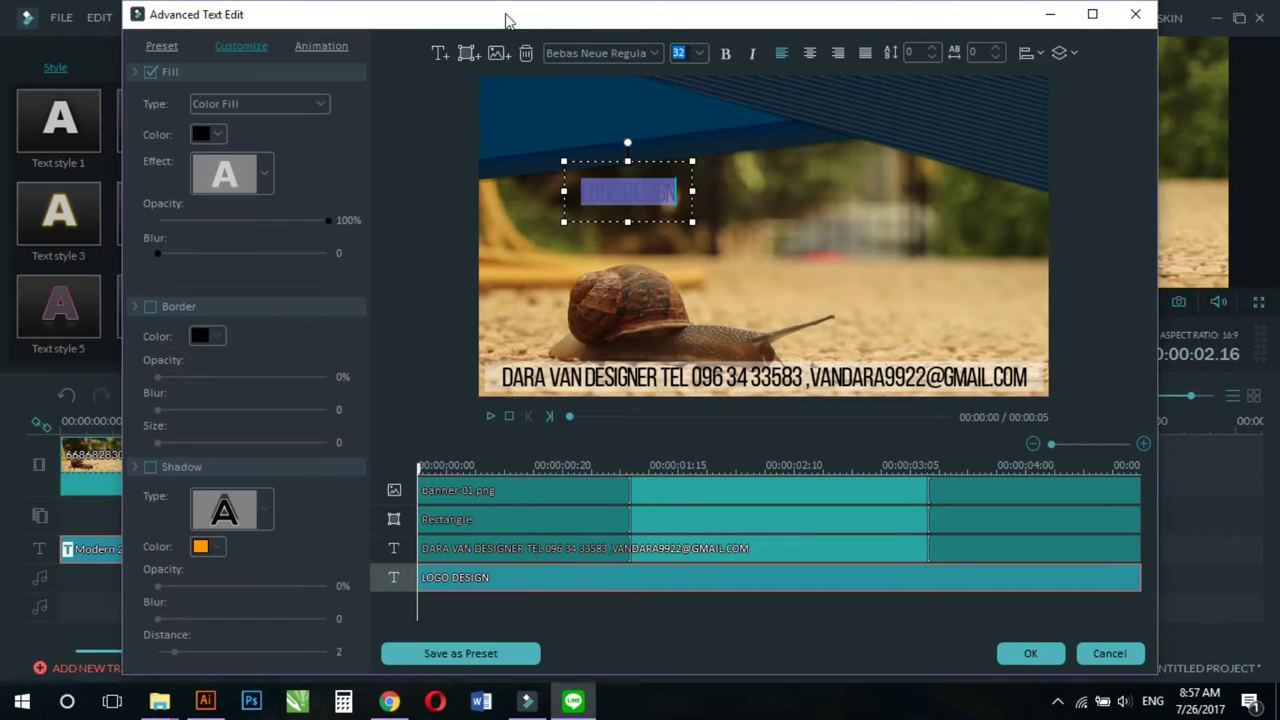
click(1058, 701)
right_click(1095, 665)
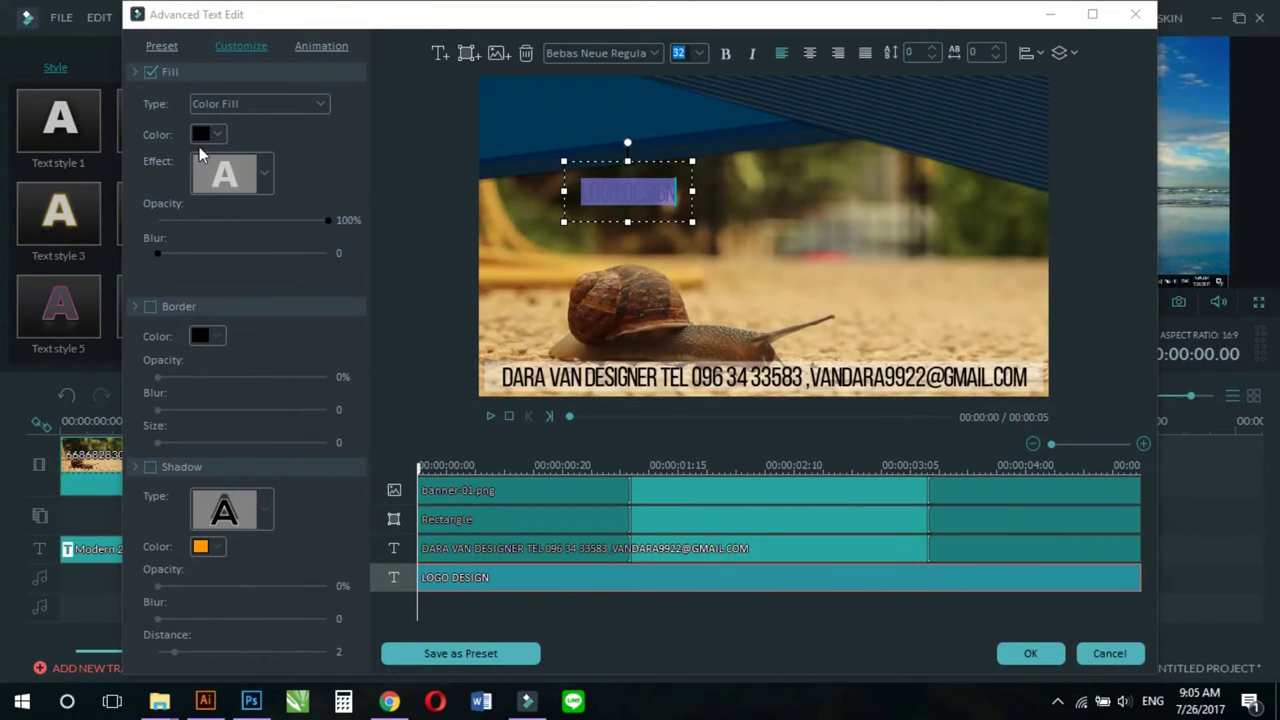
click(202, 137)
click(304, 215)
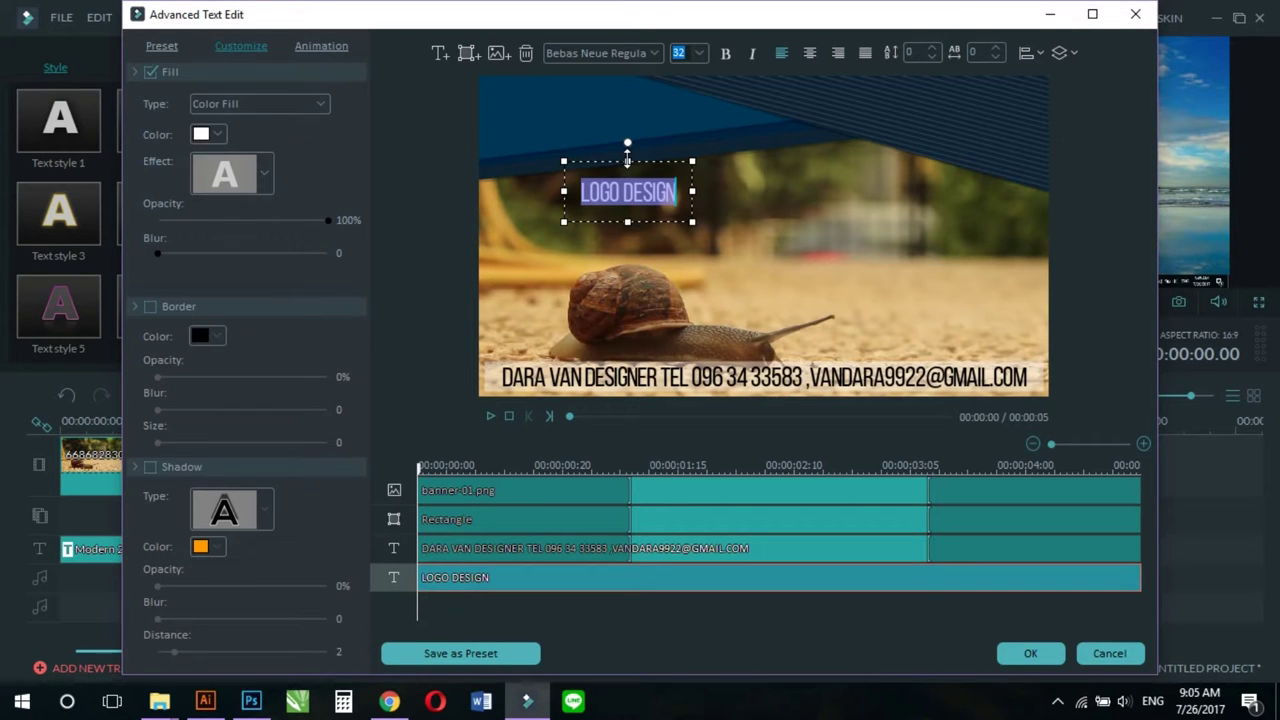
Step: Position LOGO DESIGN at the top-left of the blue banner, nudging it with arrow keys
drag(627, 153, 557, 91)
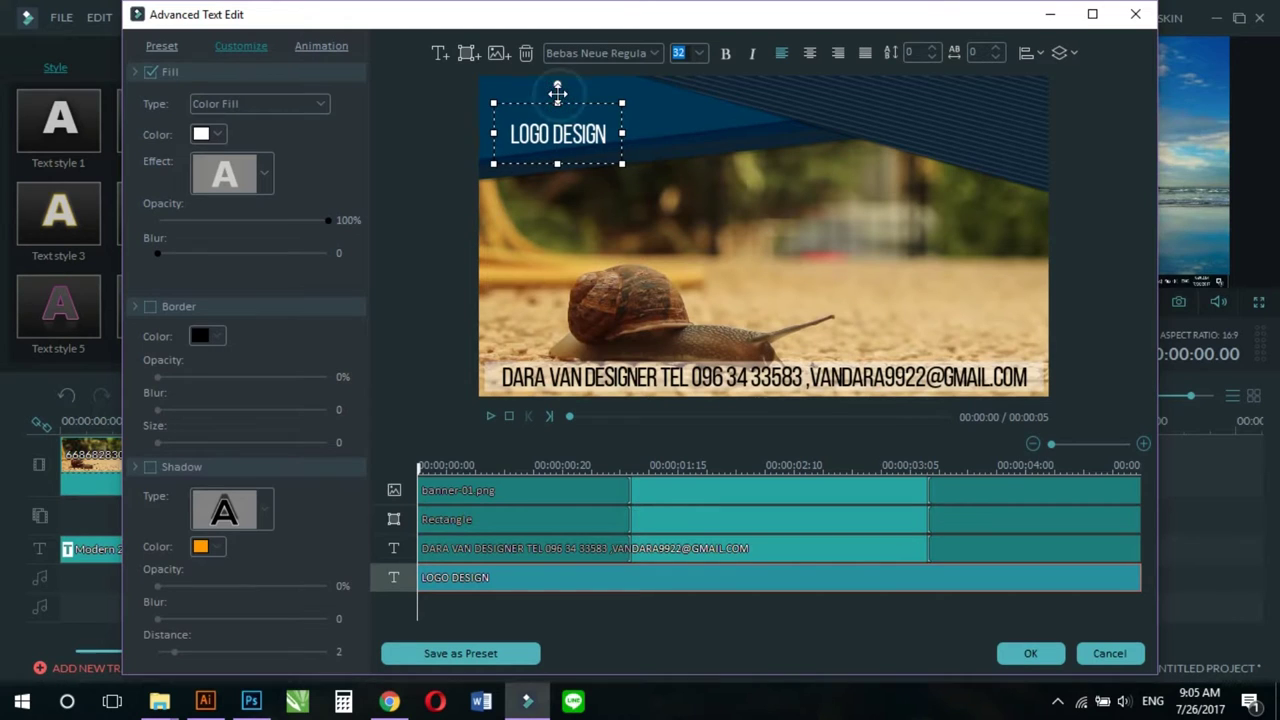
key(Up)
key(Up)
key(Up)
key(Up)
key(Up)
key(Up)
key(Up)
key(Up)
key(Up)
key(Up)
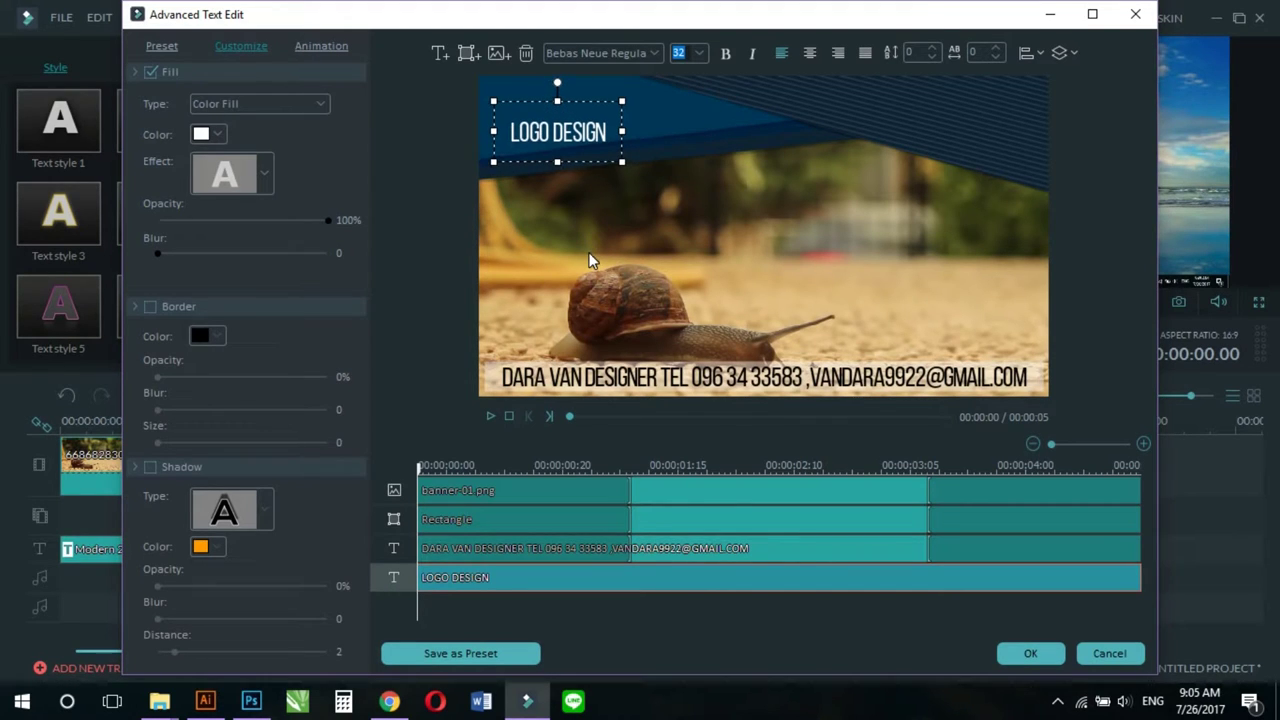
key(Up)
key(Up)
key(Up)
key(Up)
key(Up)
key(Up)
key(Up)
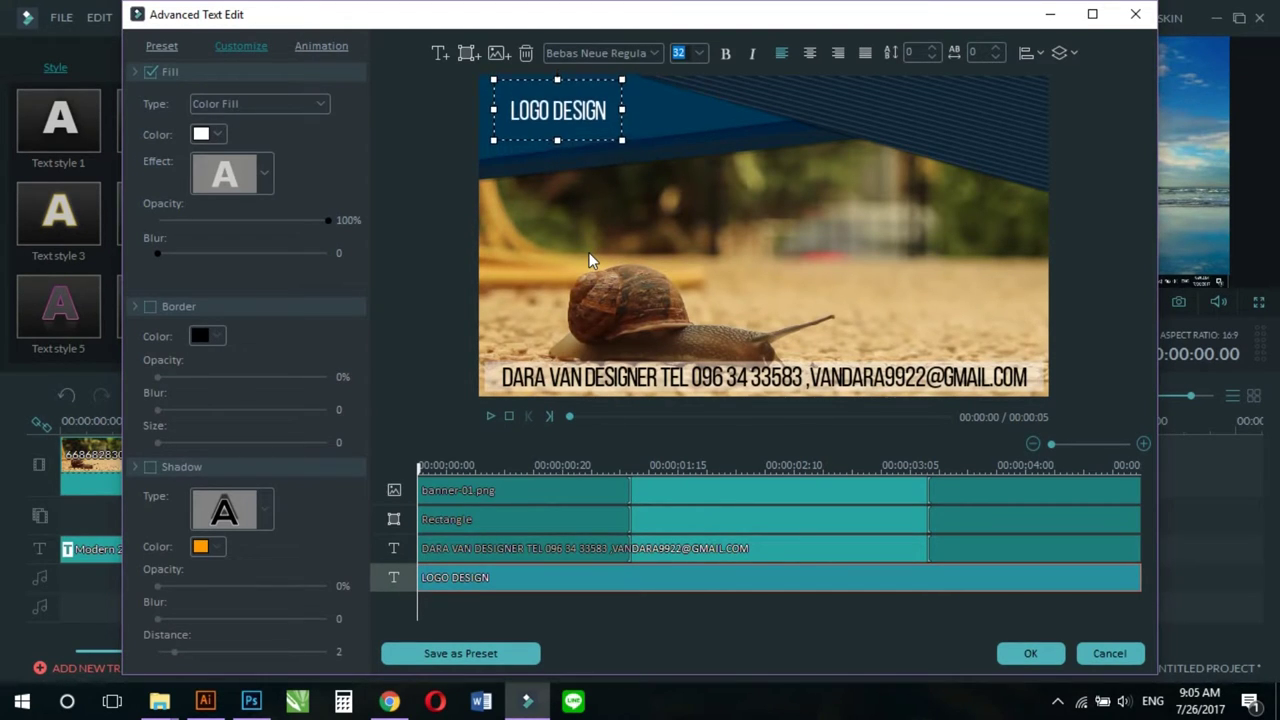
key(Left)
key(Down)
key(Down)
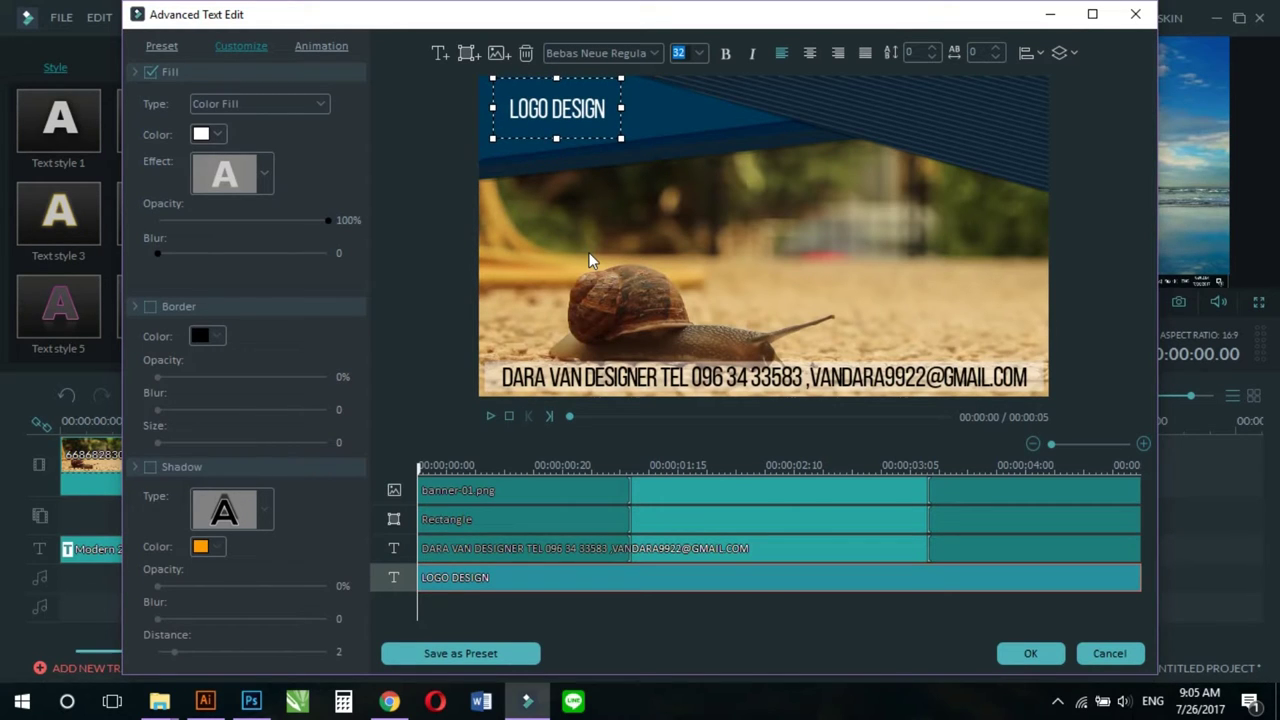
Step: Move the LOGO DESIGN text to the banner's top-right and retype it as 'SALE 50$'
drag(612, 110, 537, 98)
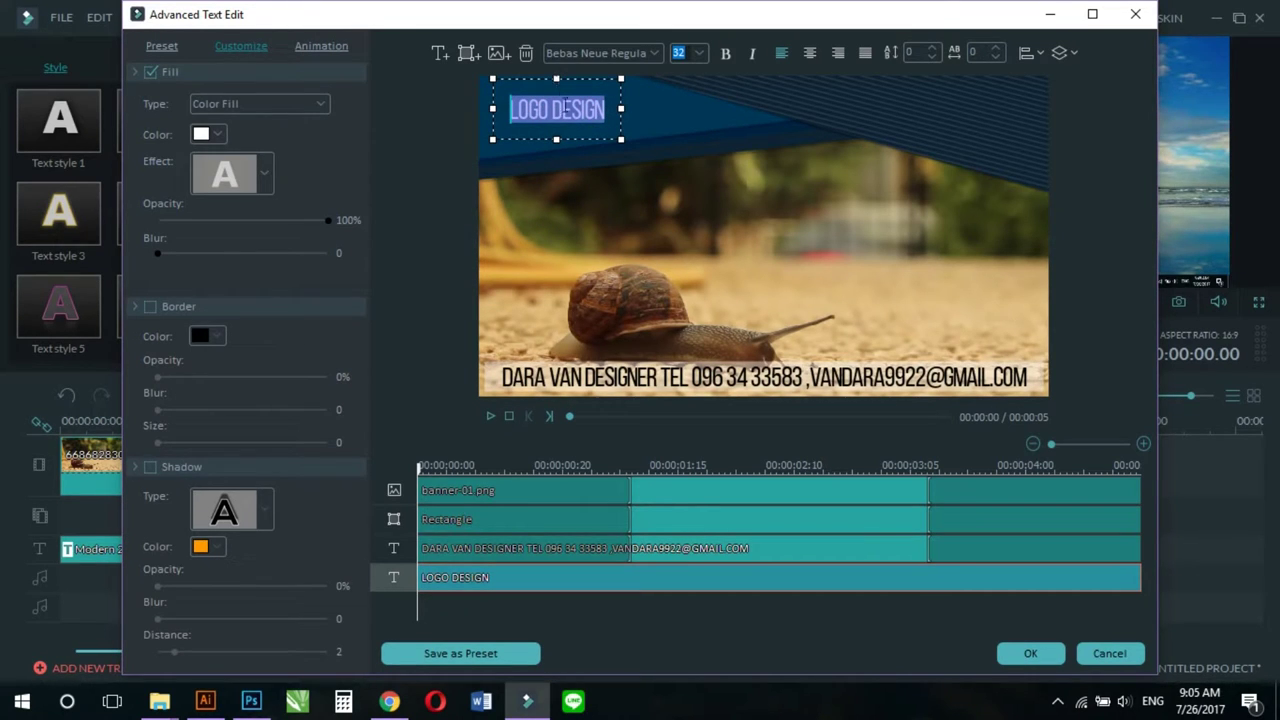
click(564, 142)
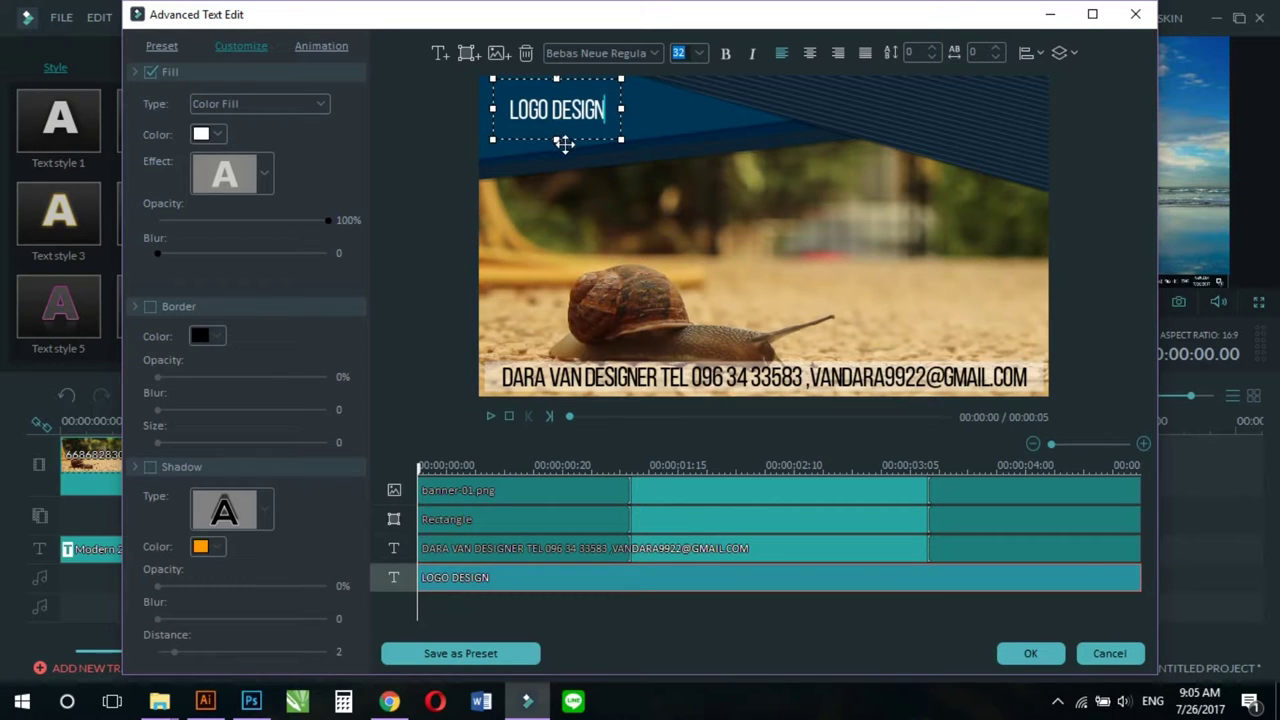
drag(580, 137, 887, 117)
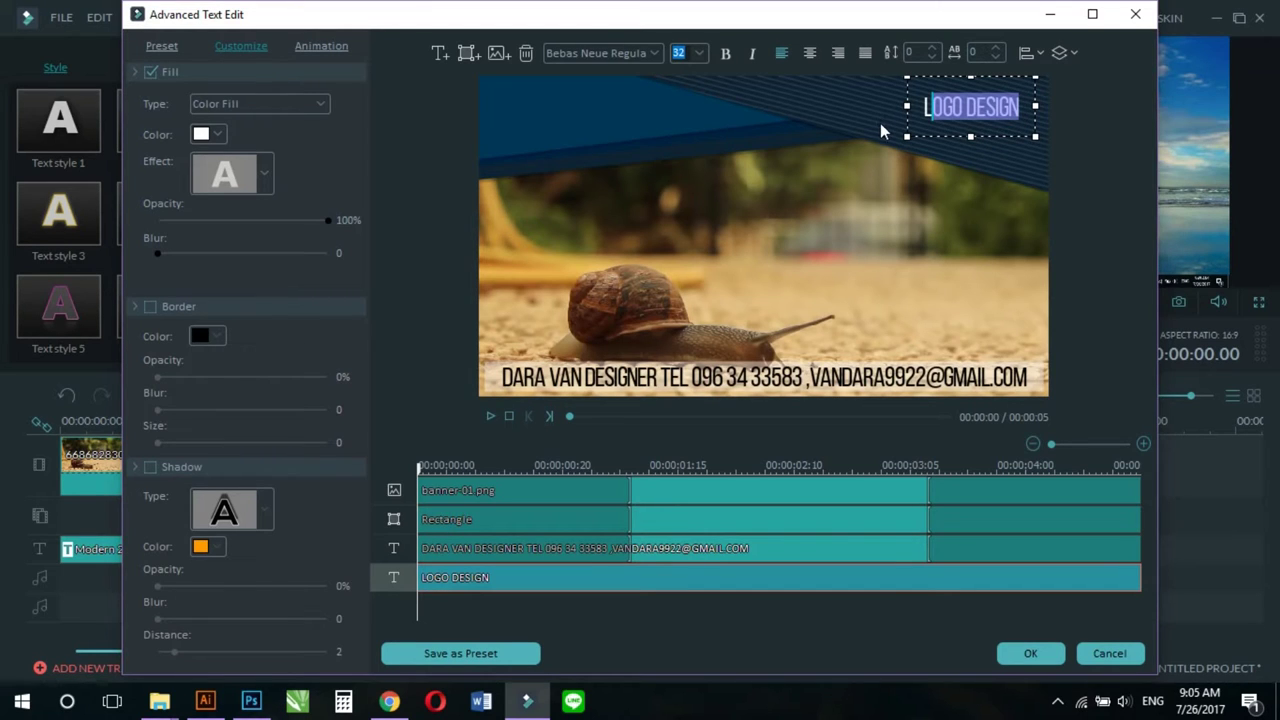
text(SALE 50)
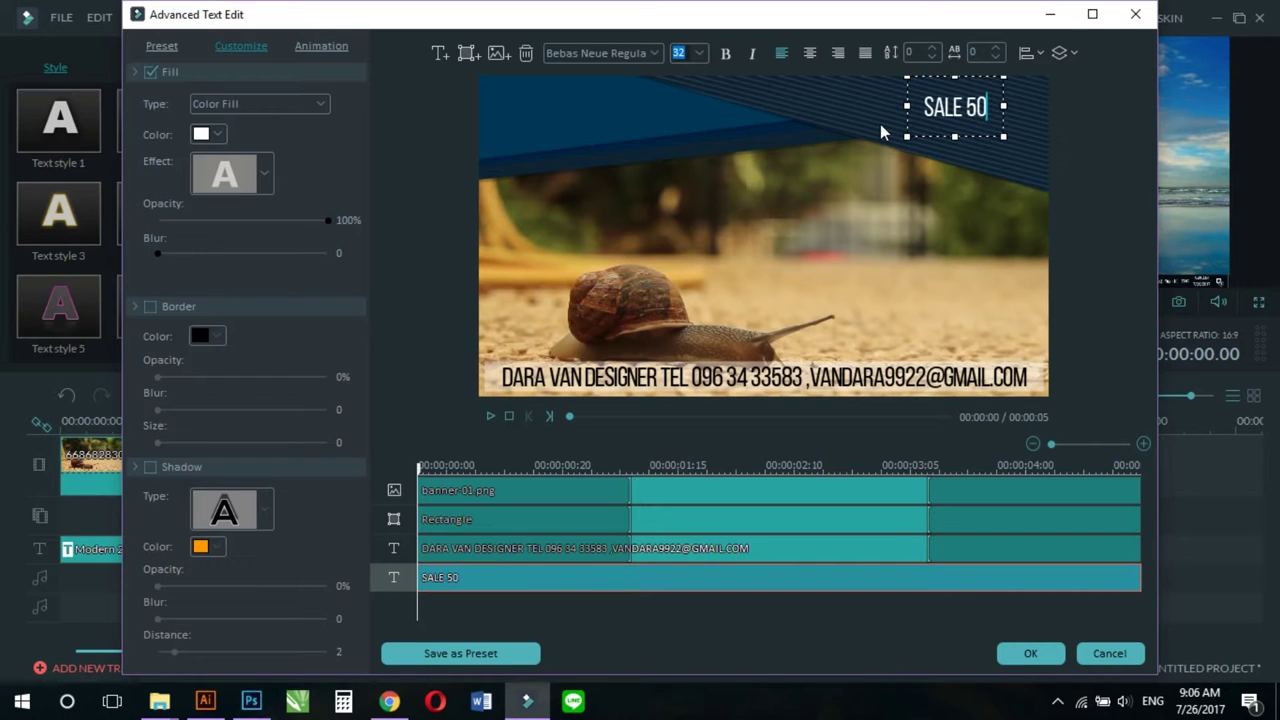
text($)
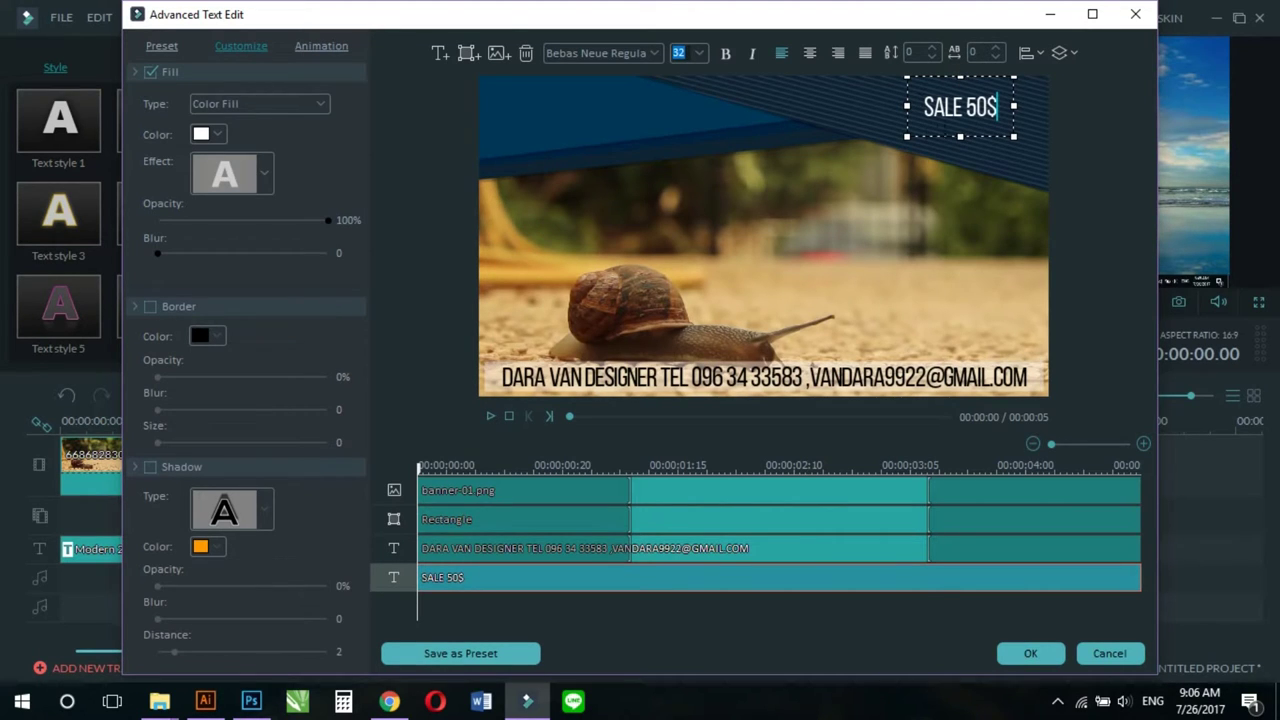
Step: Start adding an image to the title from the D:\dara\dara design all\town folder
click(578, 145)
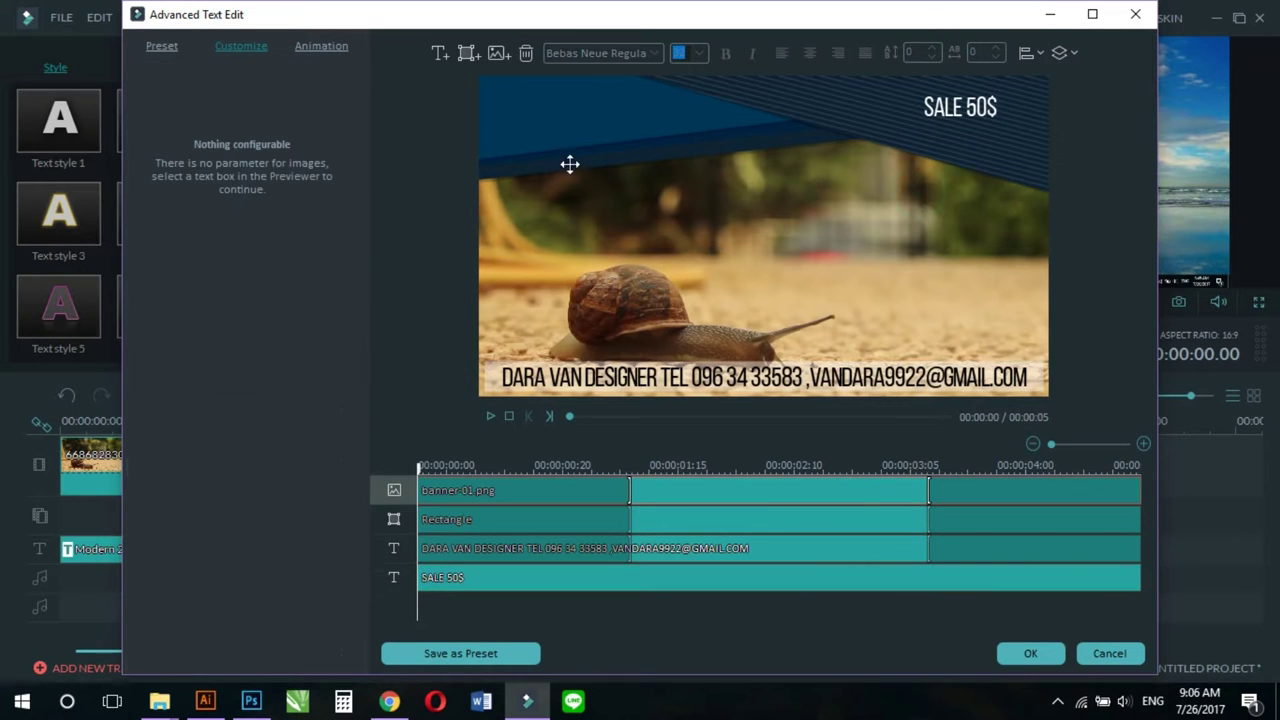
click(492, 51)
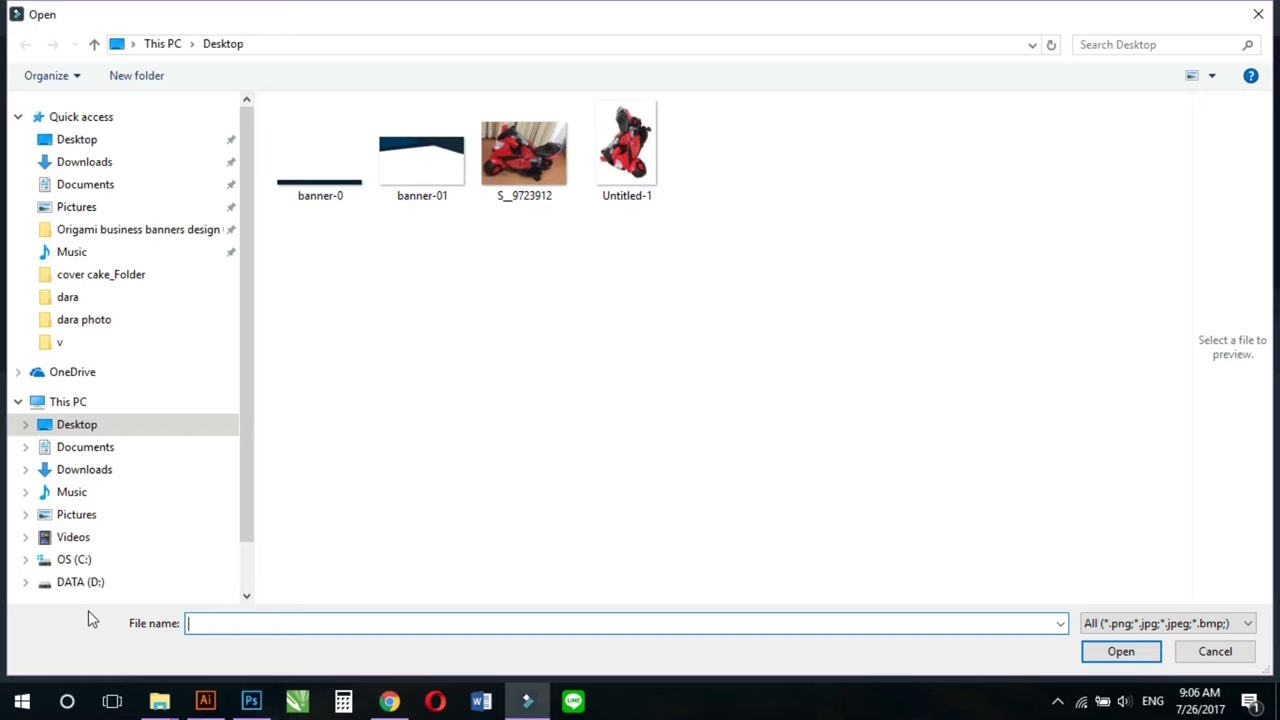
click(80, 582)
click(495, 323)
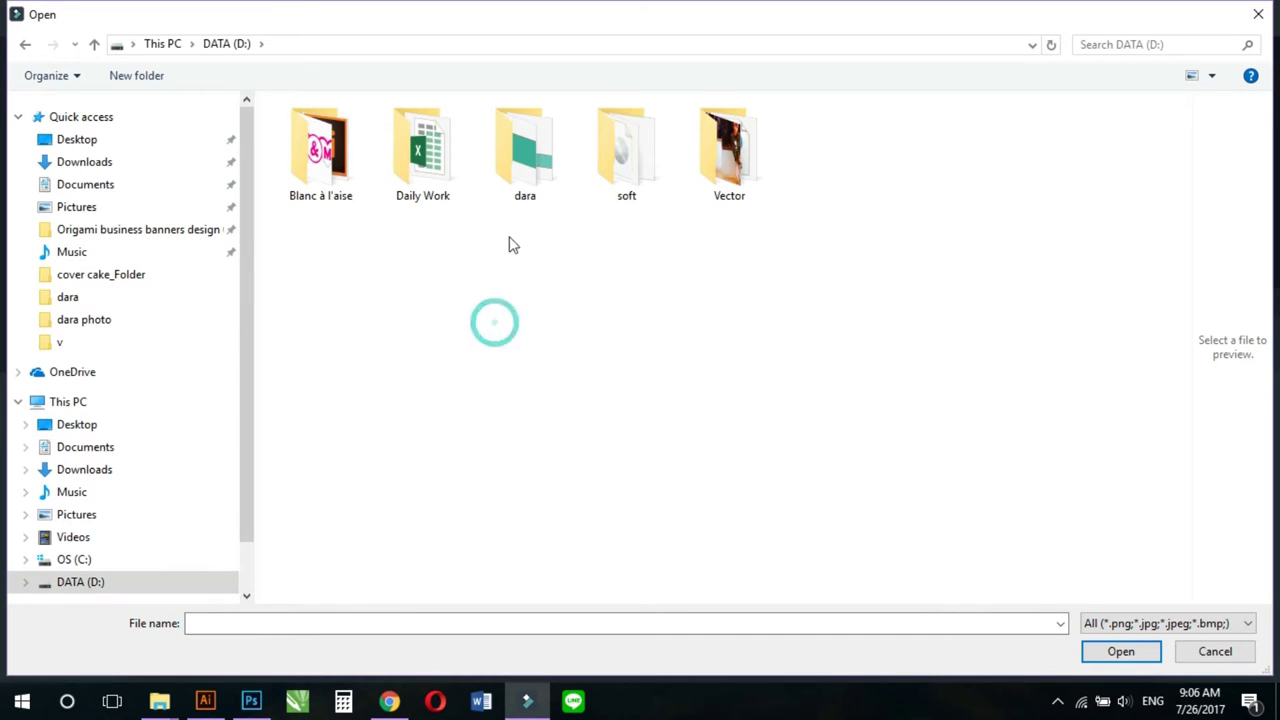
double_click(537, 168)
click(715, 160)
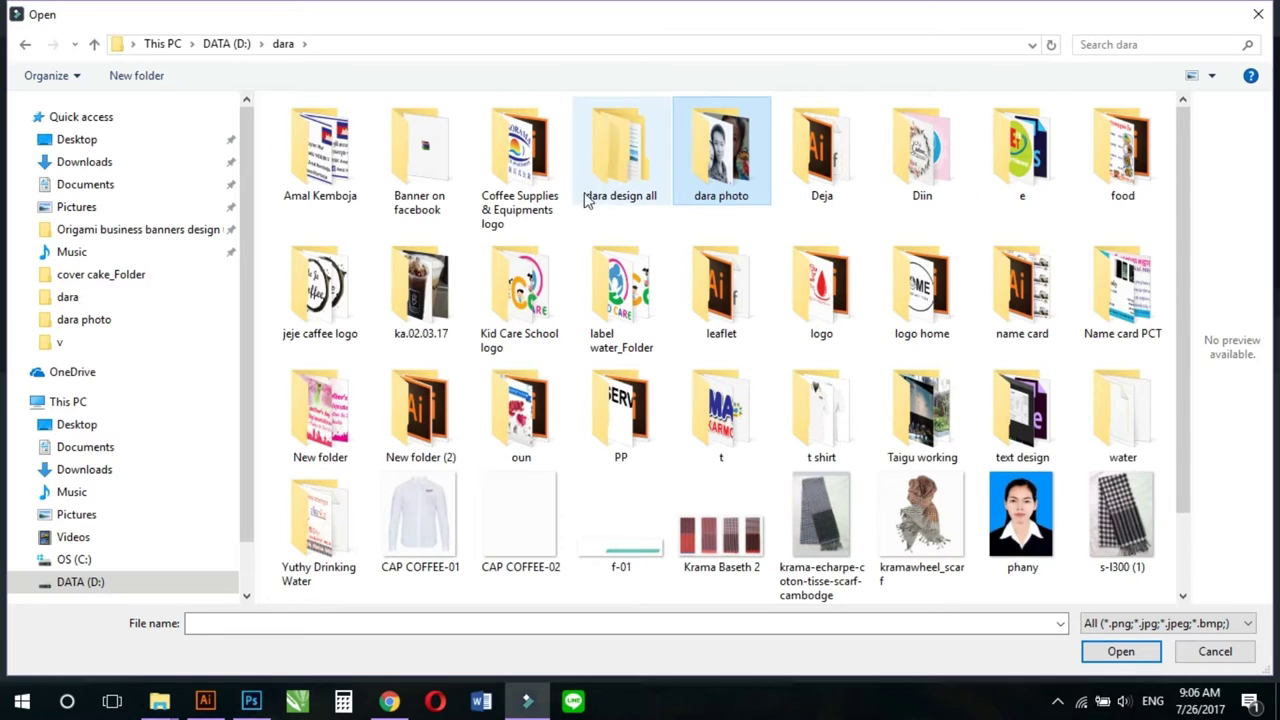
double_click(614, 177)
click(1030, 170)
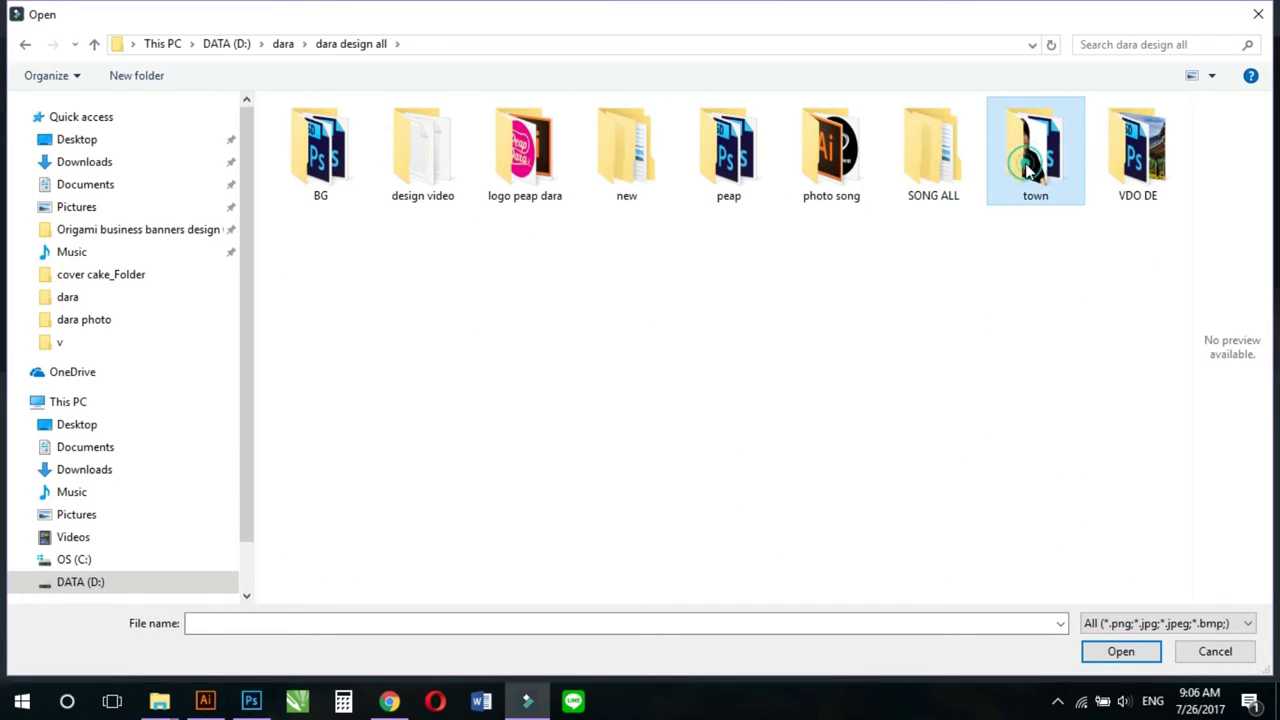
double_click(1030, 170)
Step: Insert the dara pro.jpg portrait and shrink it into the banner's top-left corner
scroll(836, 340, down, 5)
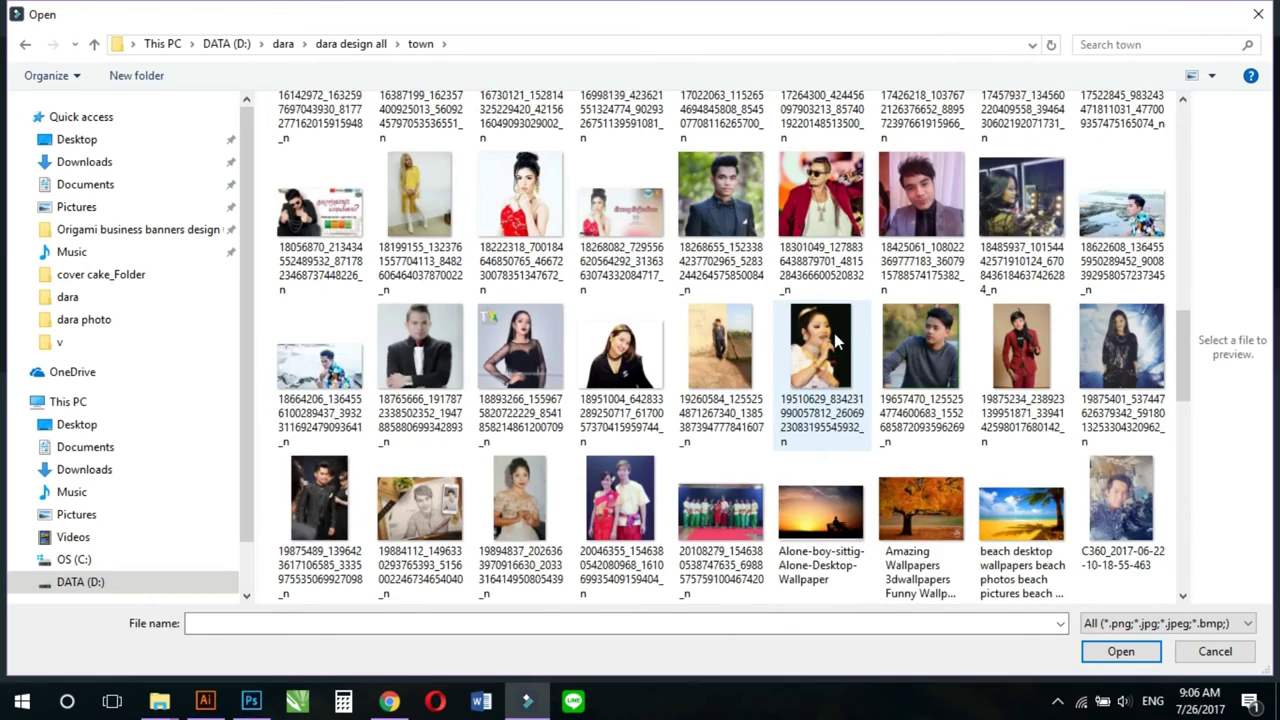
scroll(834, 333, down, 5)
scroll(834, 340, up, 2)
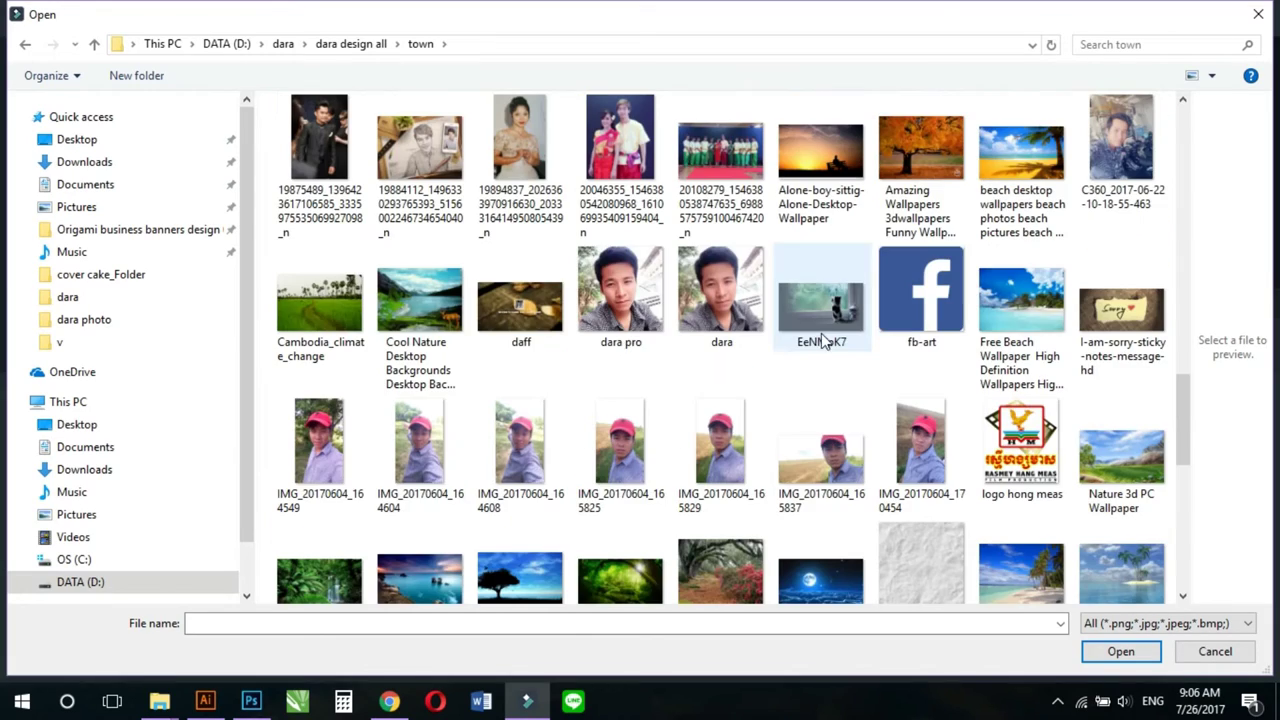
double_click(609, 287)
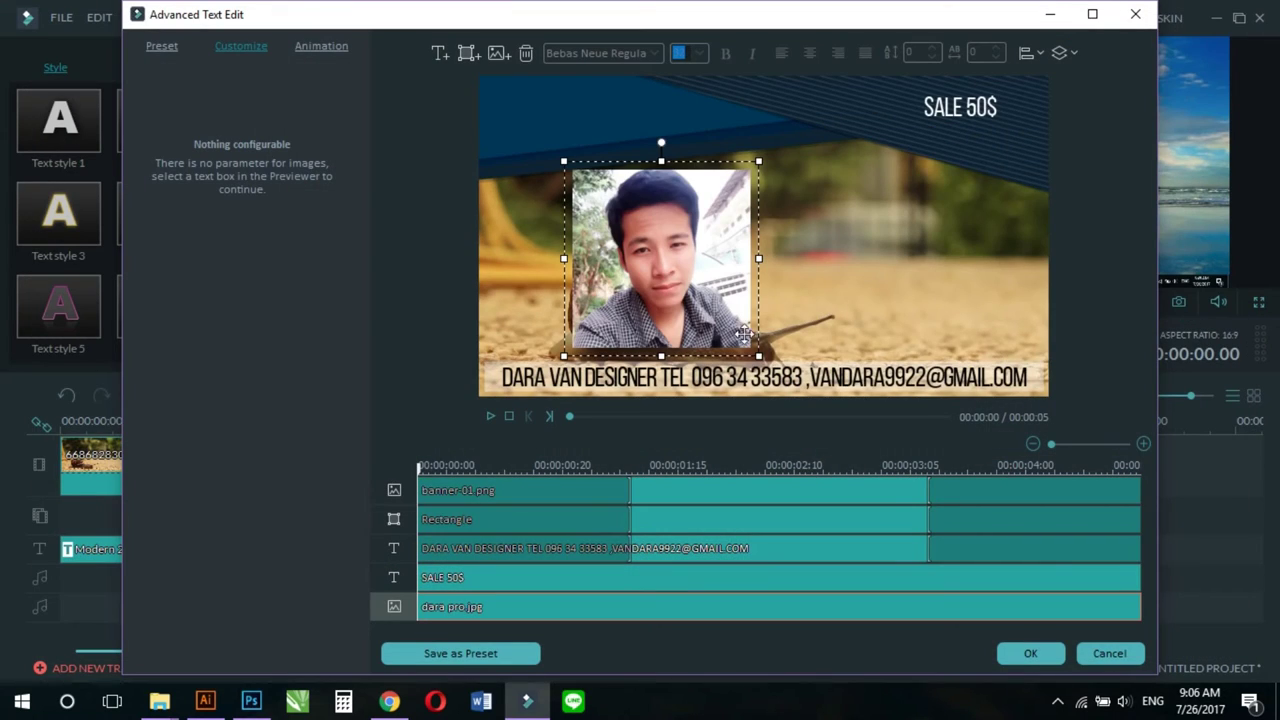
drag(759, 354, 534, 113)
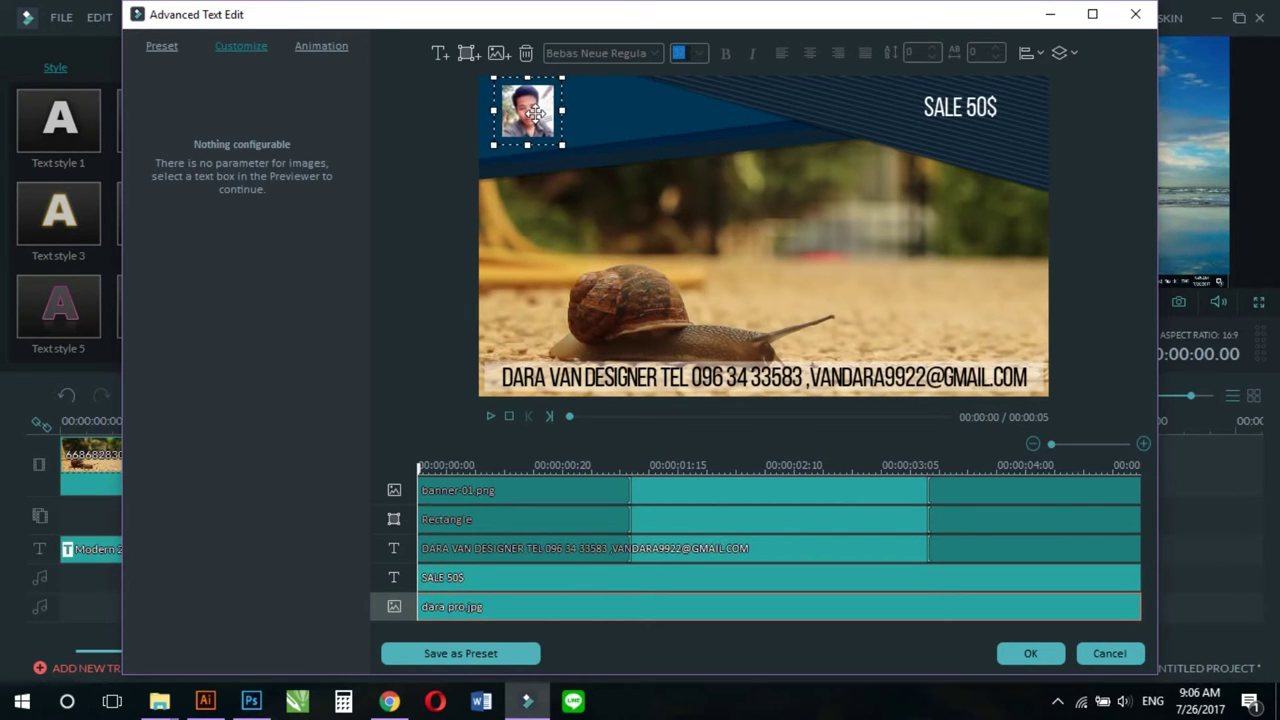
Step: Add a new text box with the designer's name beside the portrait photo
click(937, 118)
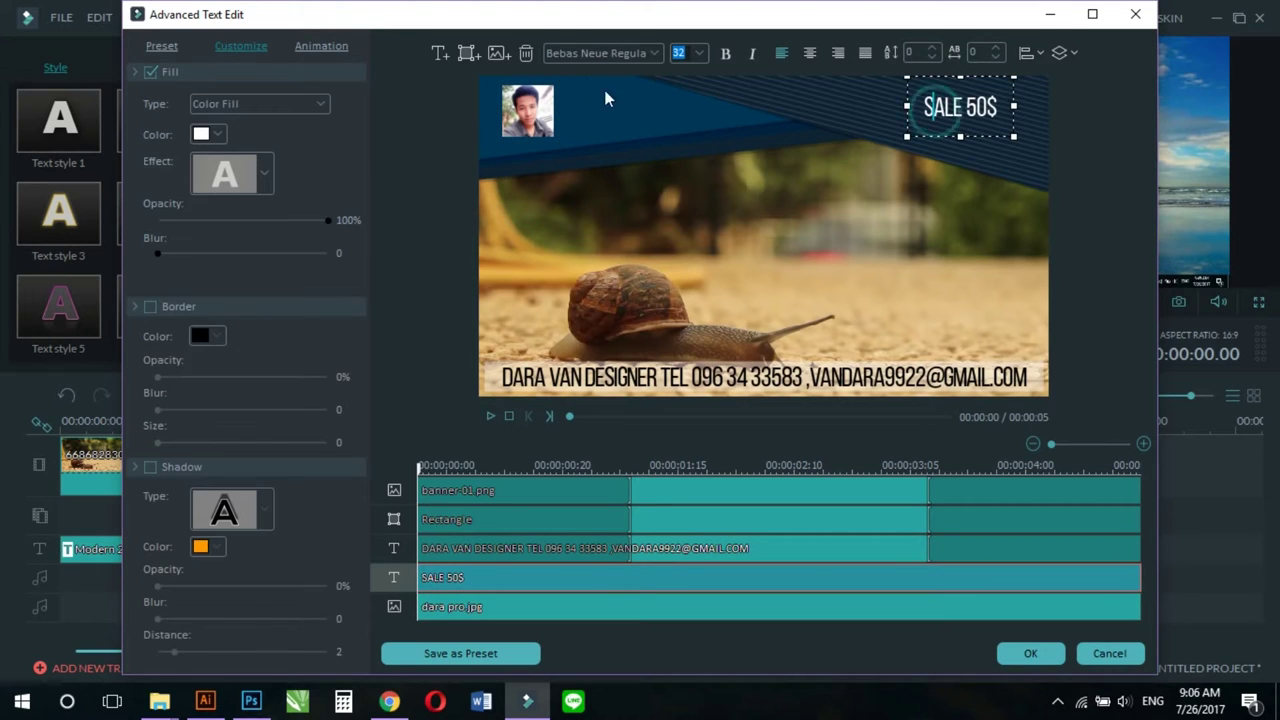
click(440, 56)
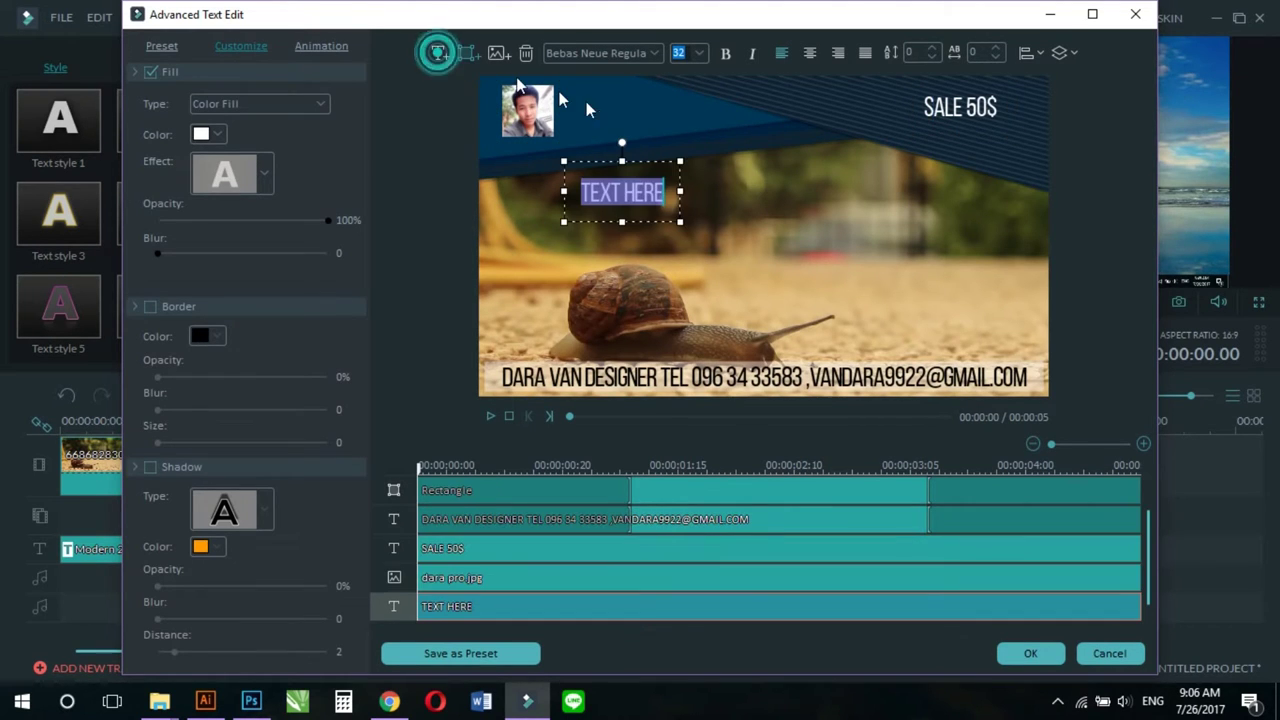
text(DAR)
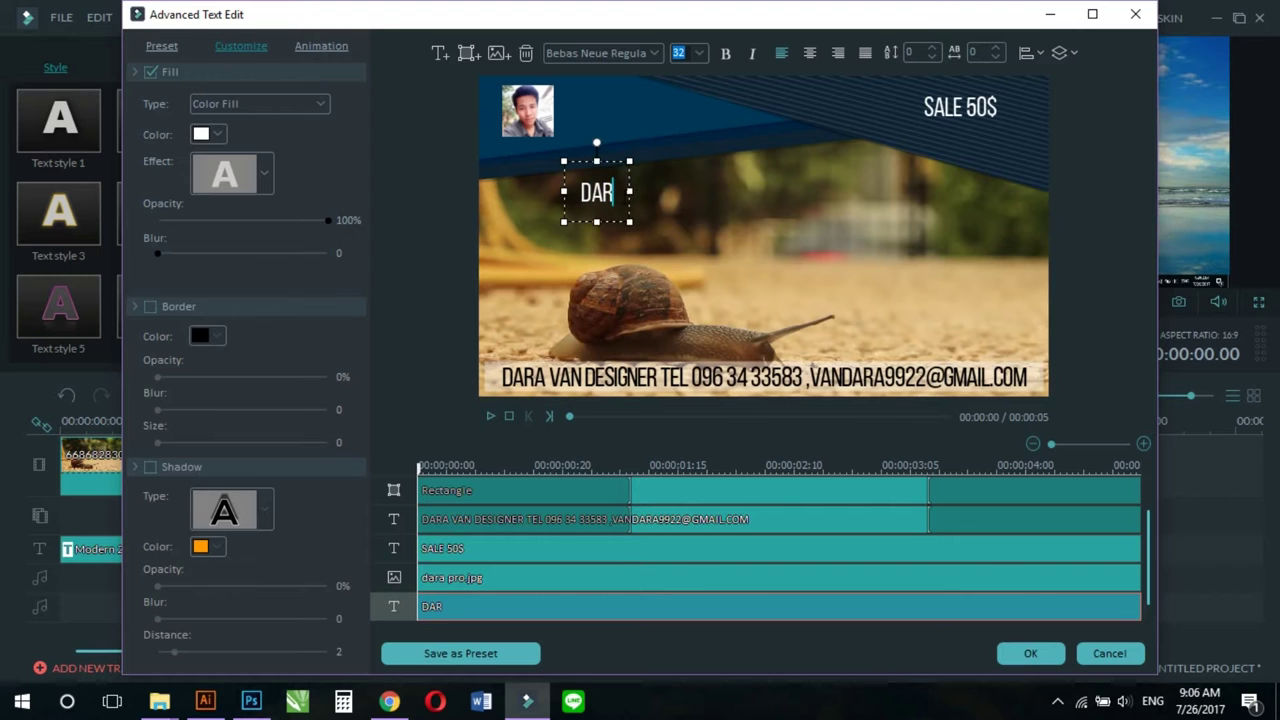
text(A VAN)
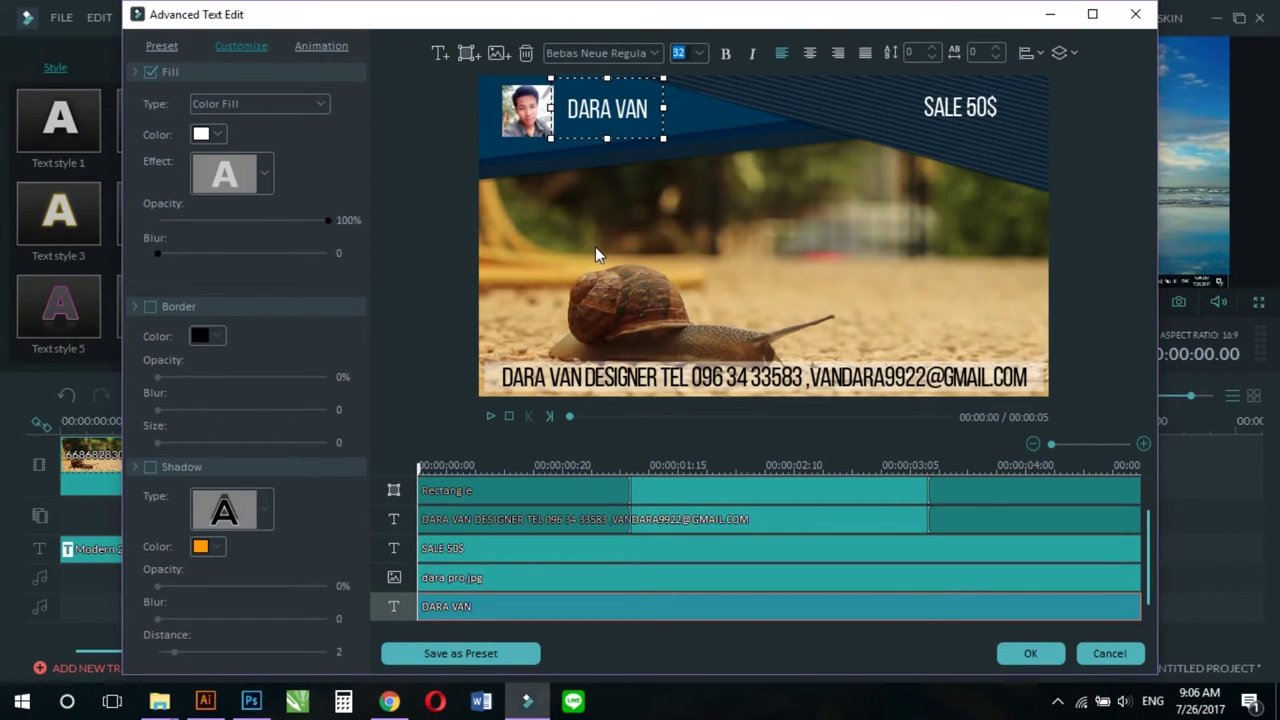
key(Left)
key(Left)
key(Left)
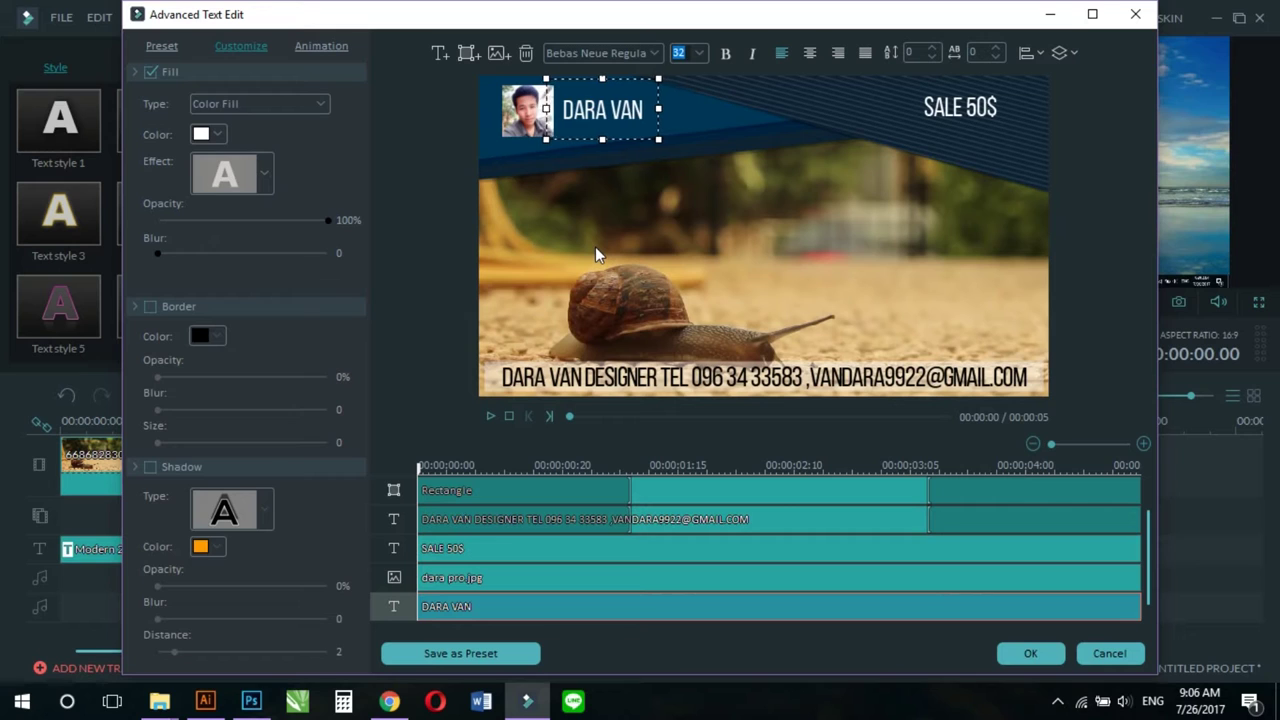
key(Right)
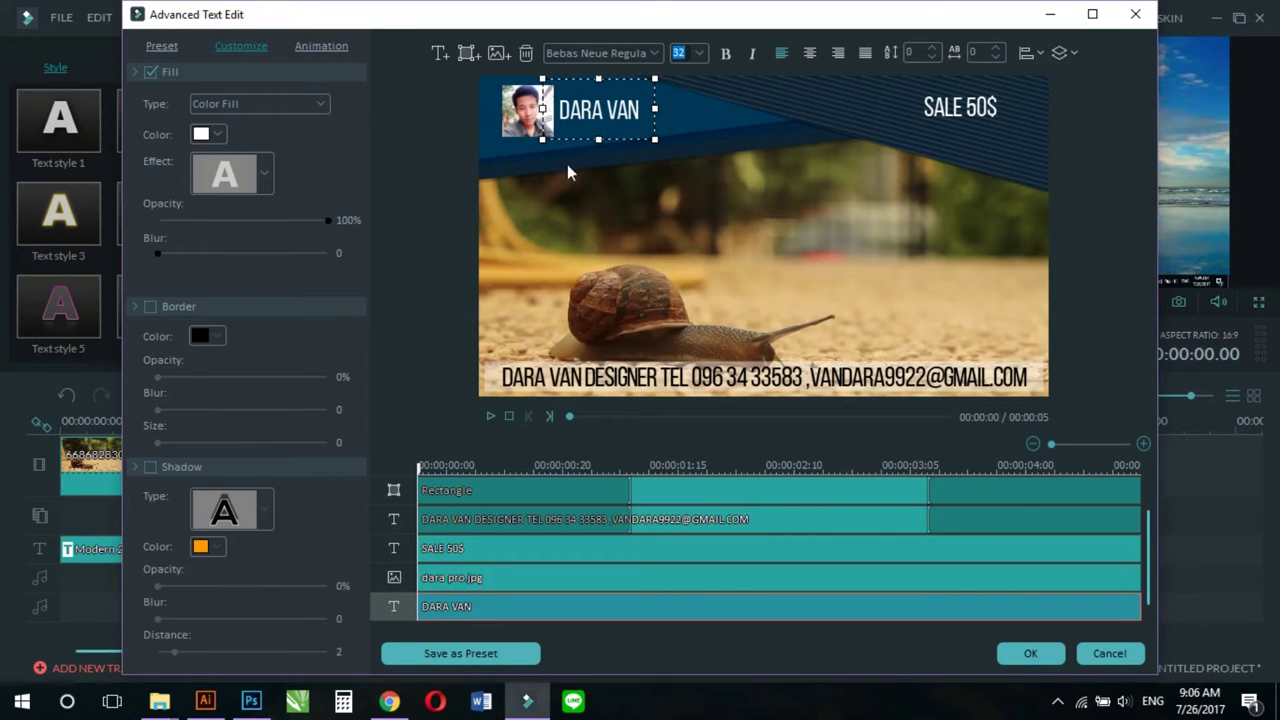
Step: Change the name text to 'DARA CHANNEL KHMRT' and shift it slightly right
click(560, 110)
key(ctrl+a)
text(DAR)
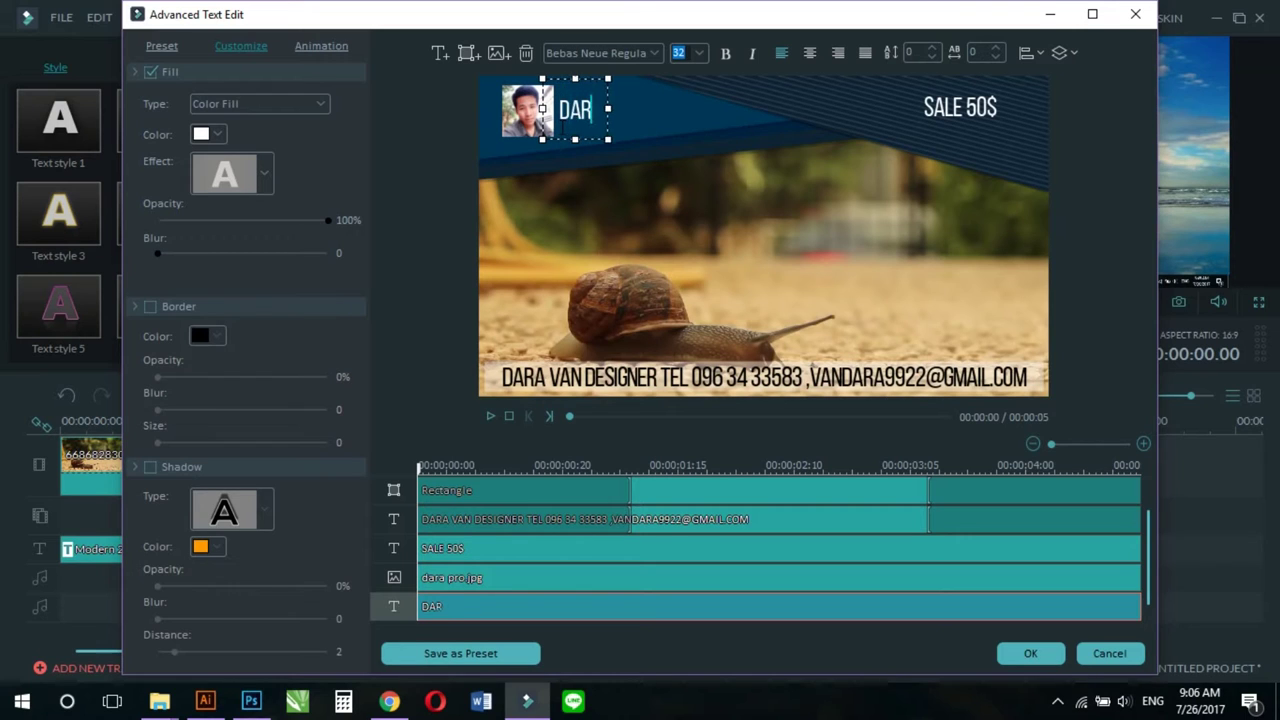
text(A CH)
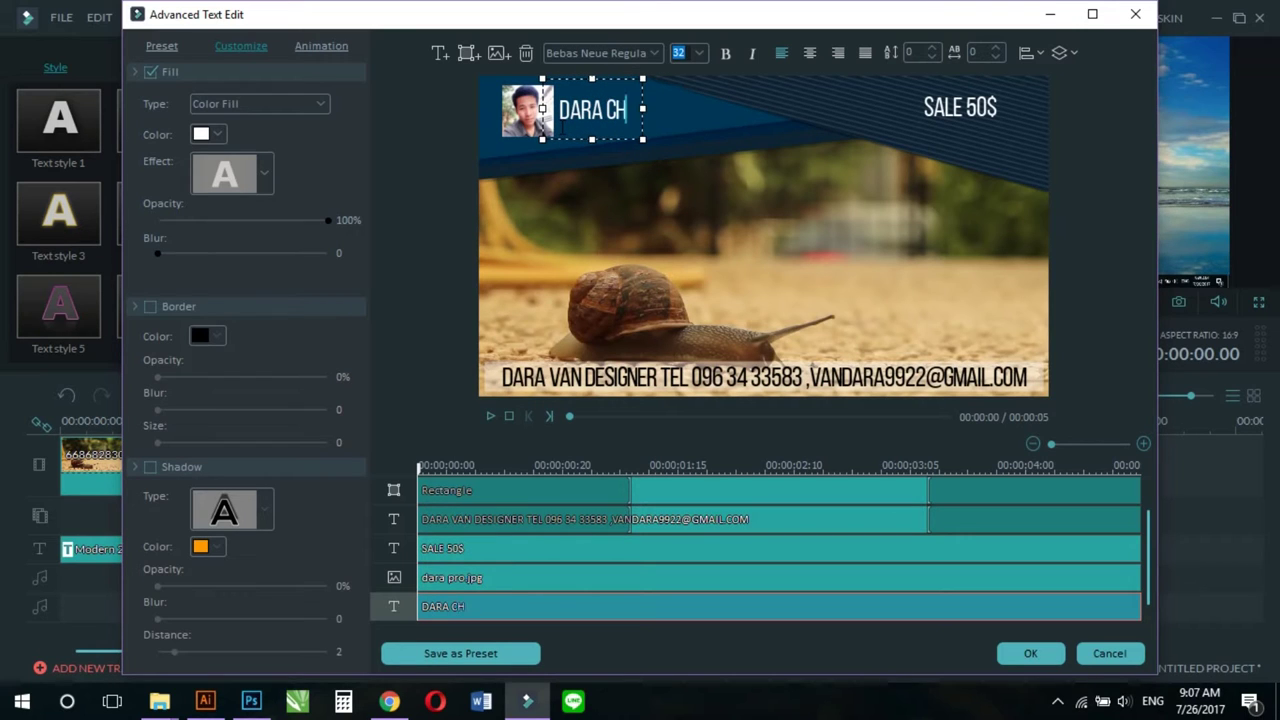
text(ANNEL KHMRT)
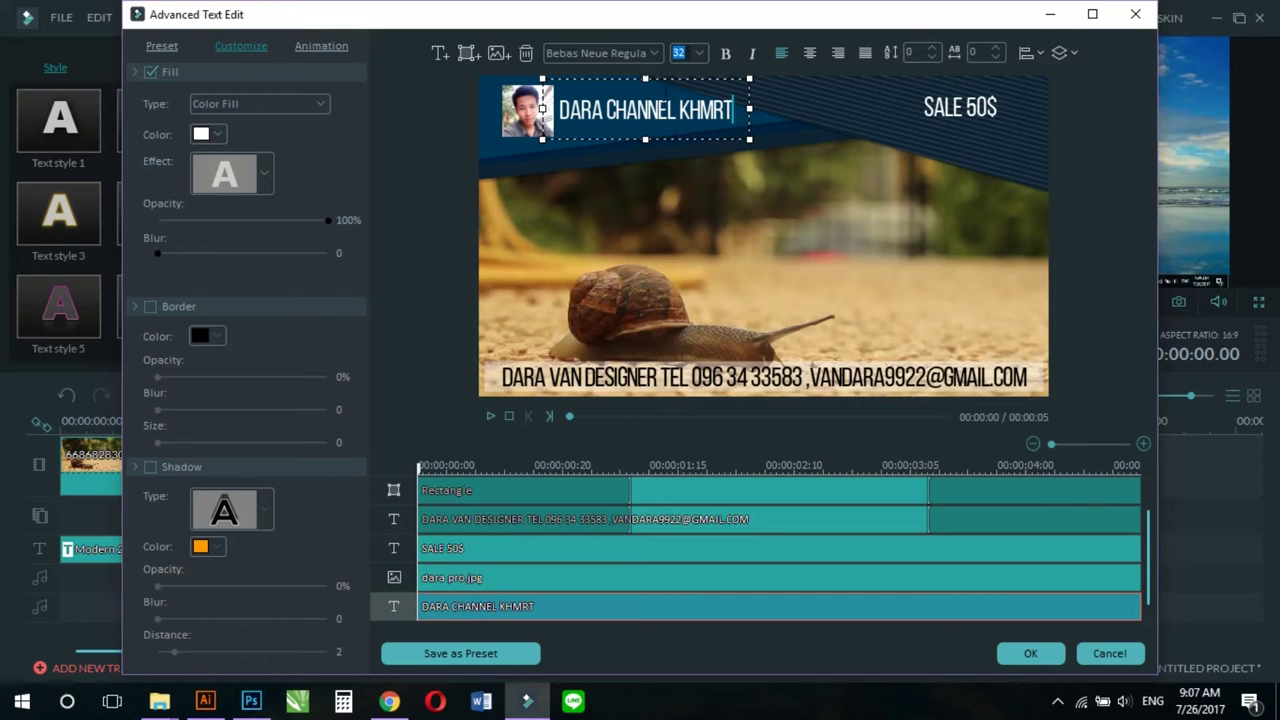
drag(645, 76, 640, 75)
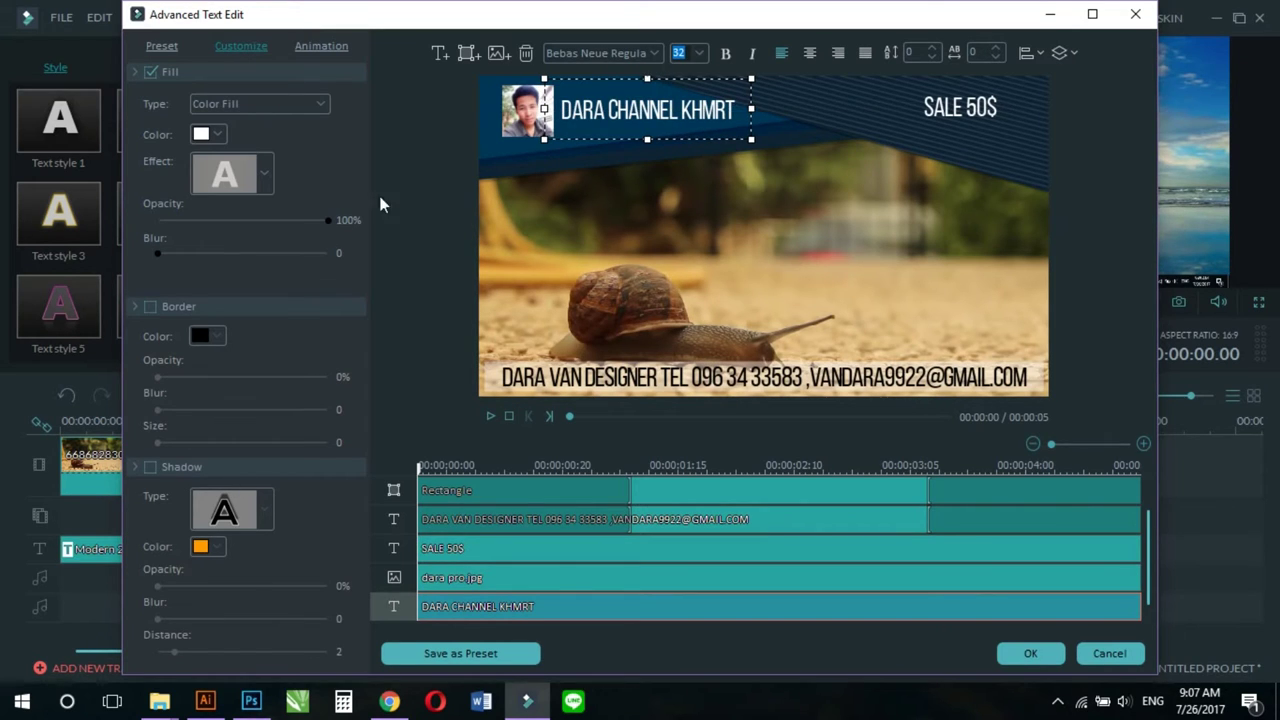
click(321, 45)
Step: Apply Left Dir Insert to the heading and photo, Right Dir Insert to SALE 50$, and preview
click(170, 255)
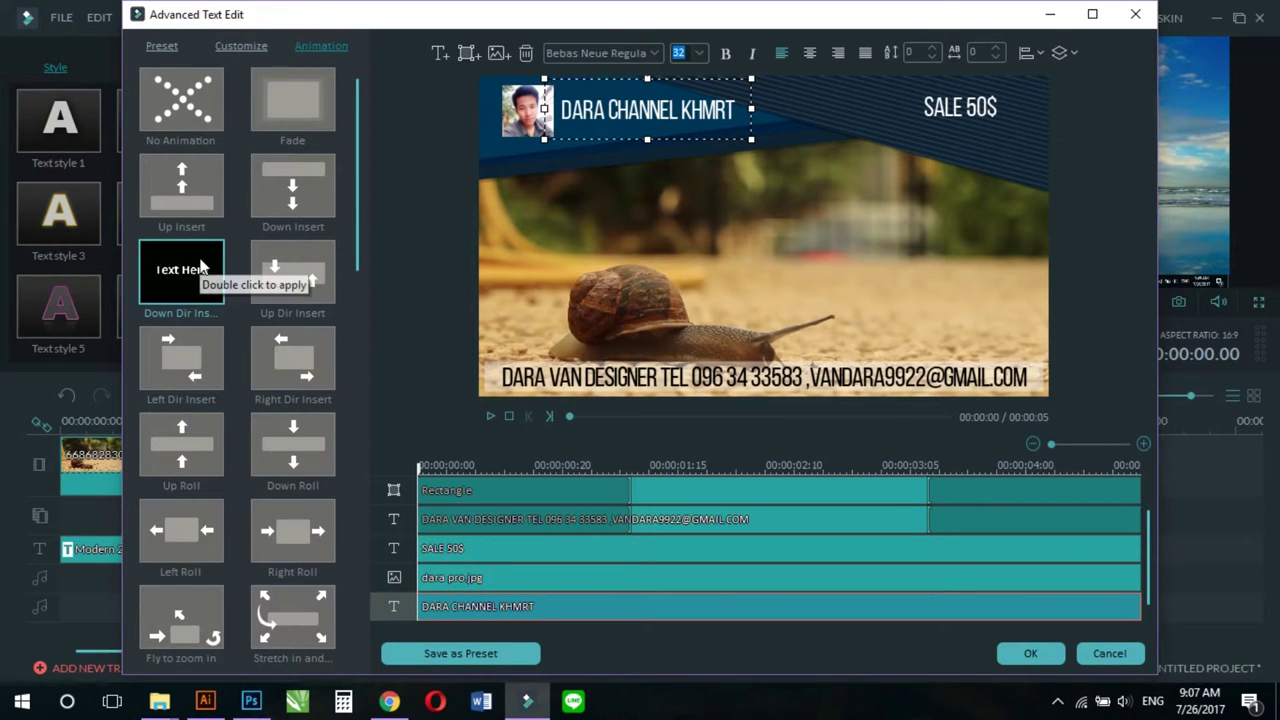
double_click(185, 350)
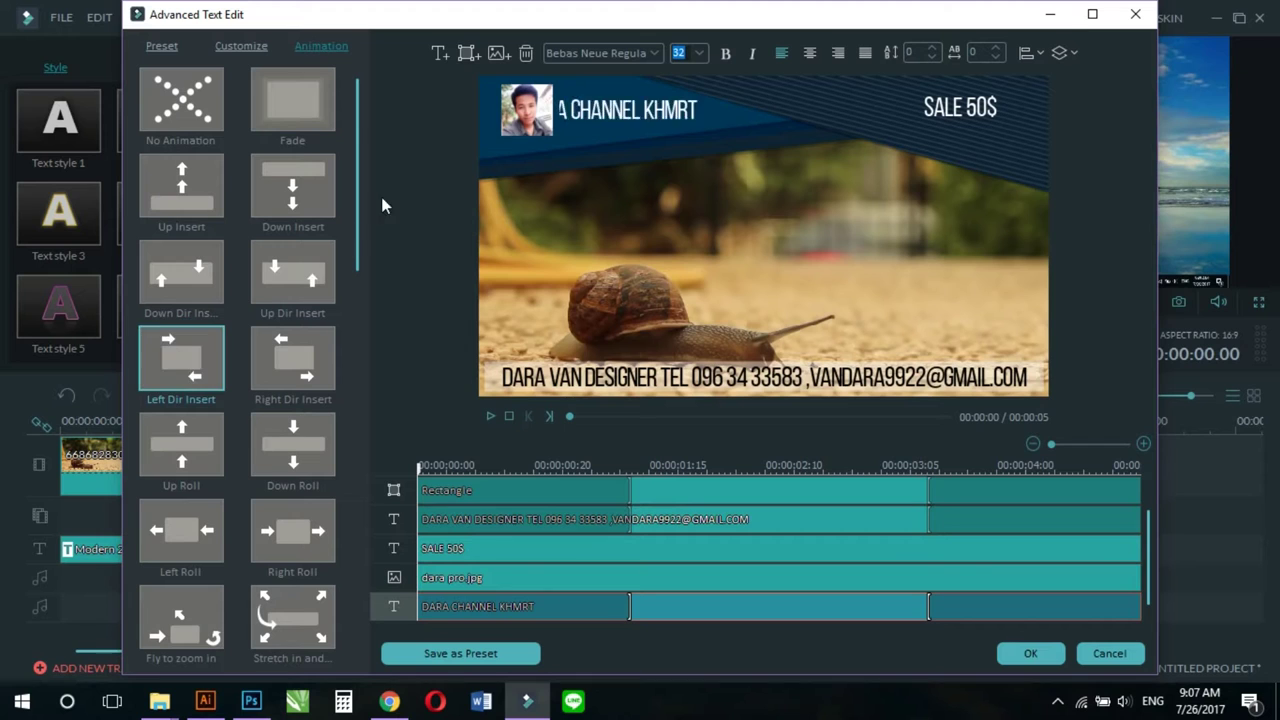
click(527, 110)
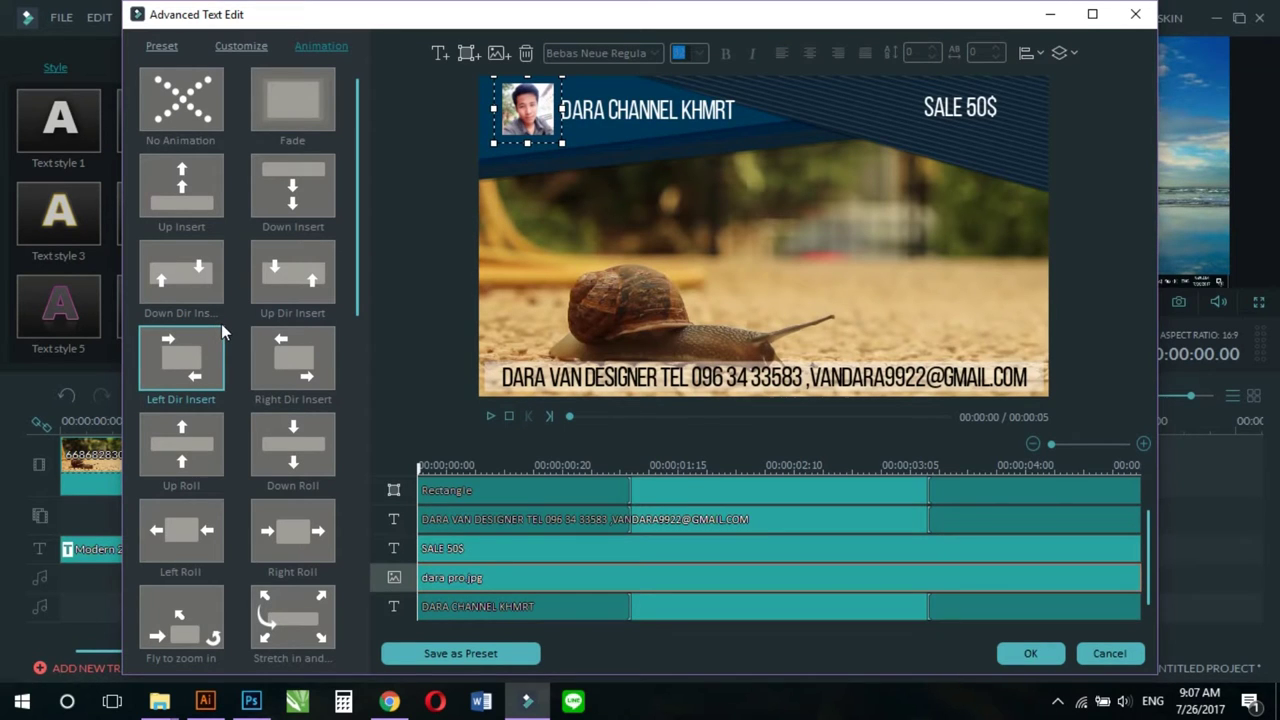
double_click(186, 349)
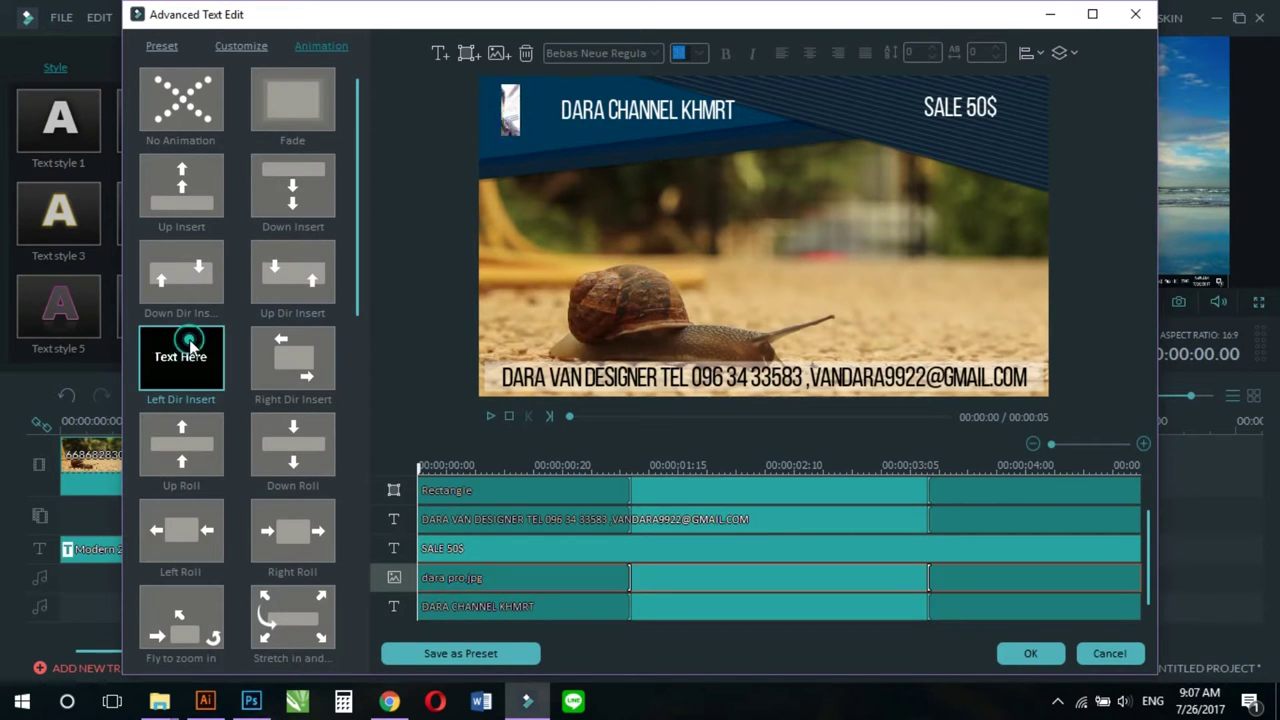
double_click(292, 349)
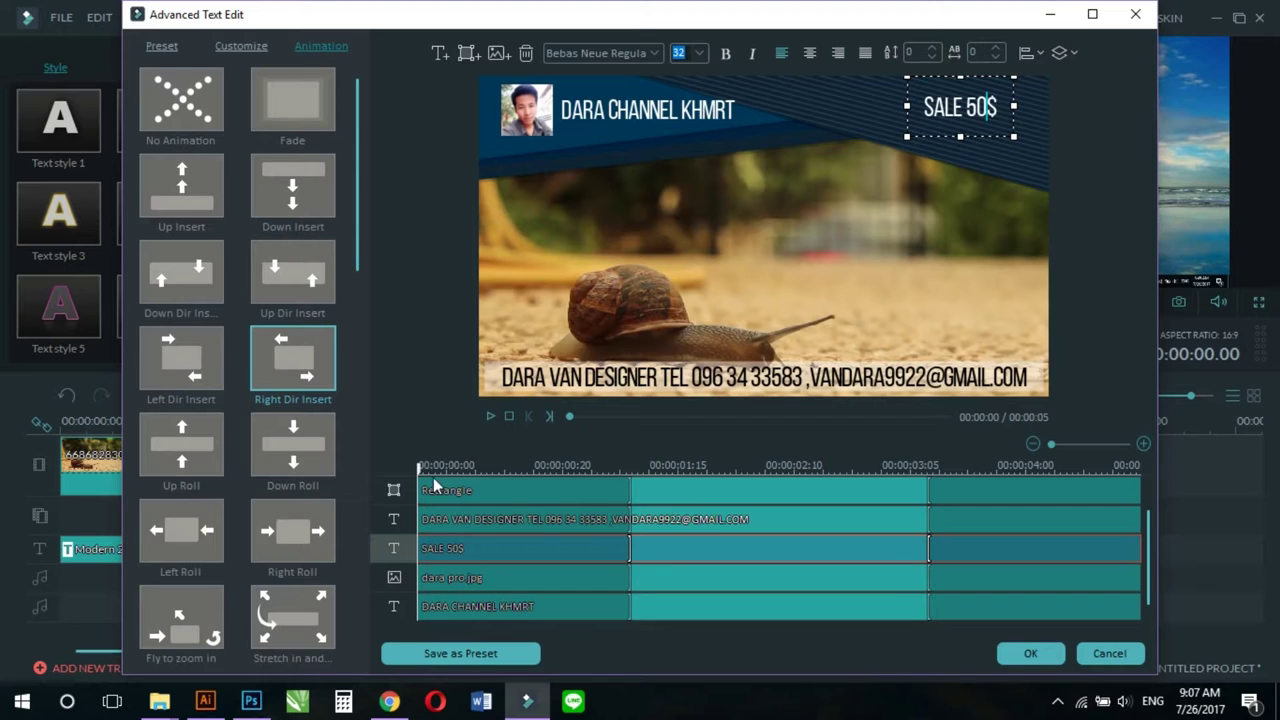
click(490, 417)
click(526, 110)
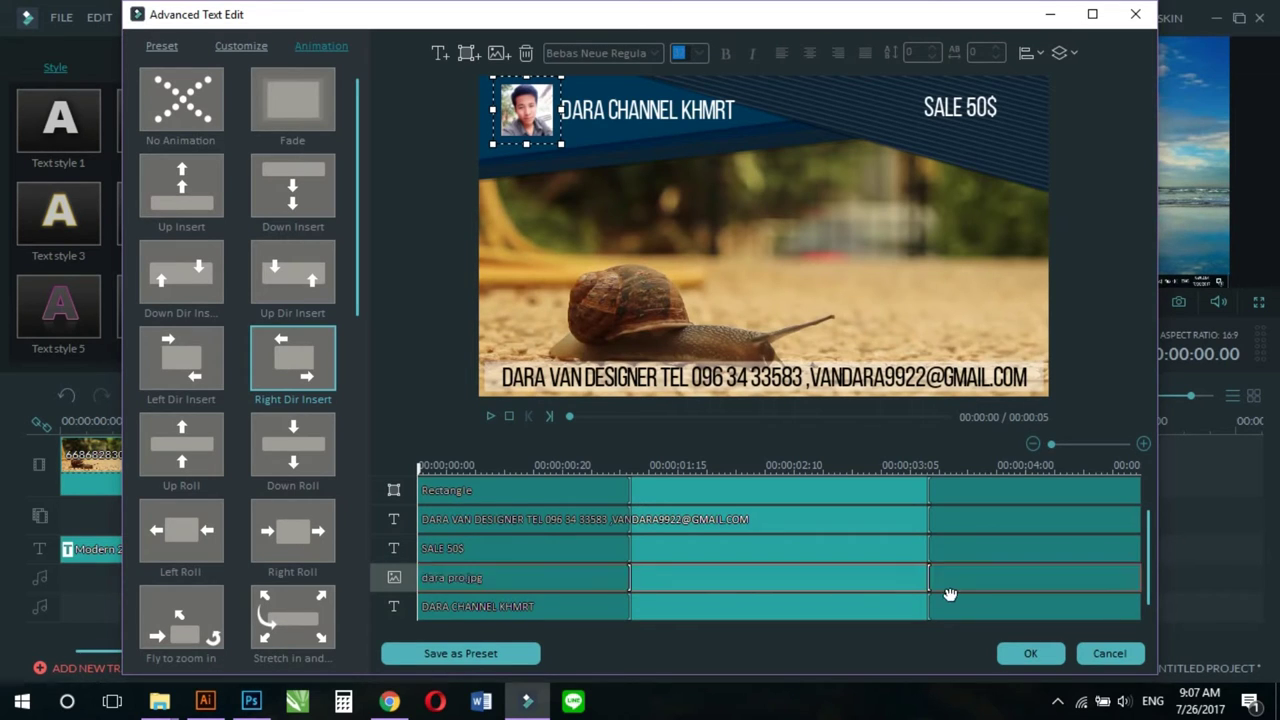
drag(929, 583, 975, 583)
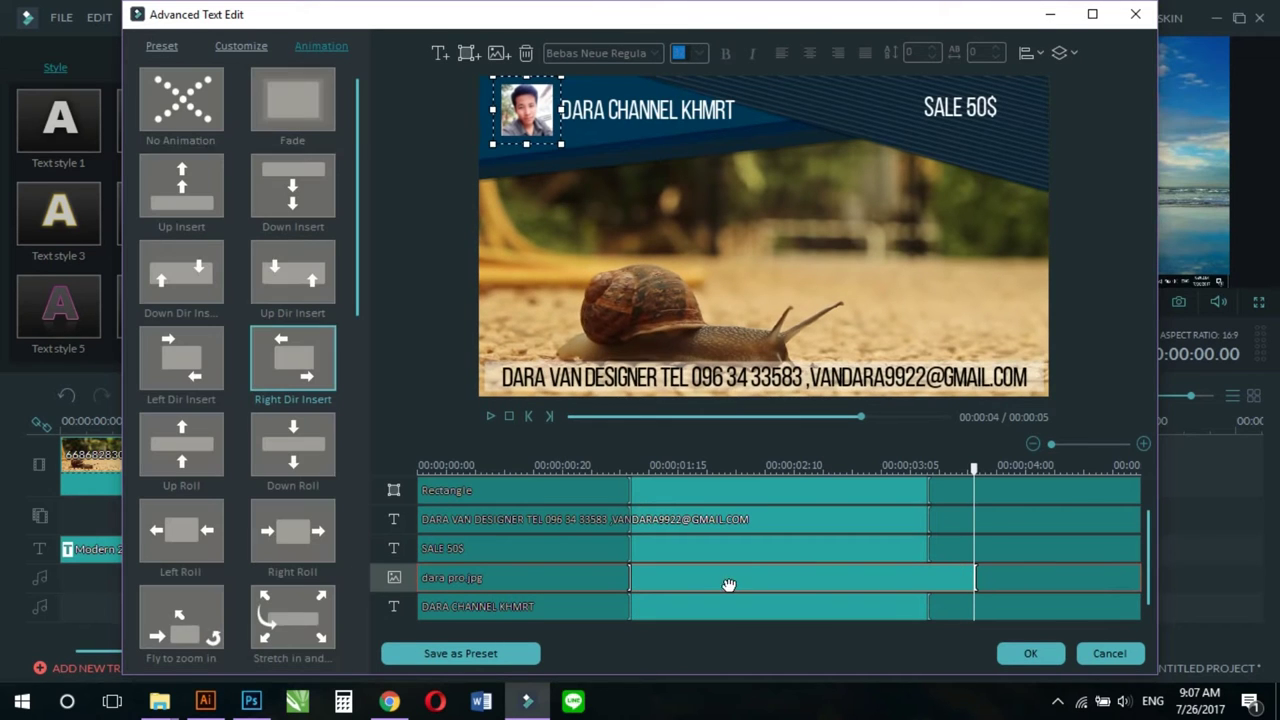
drag(628, 581, 664, 583)
drag(668, 488, 365, 435)
click(490, 417)
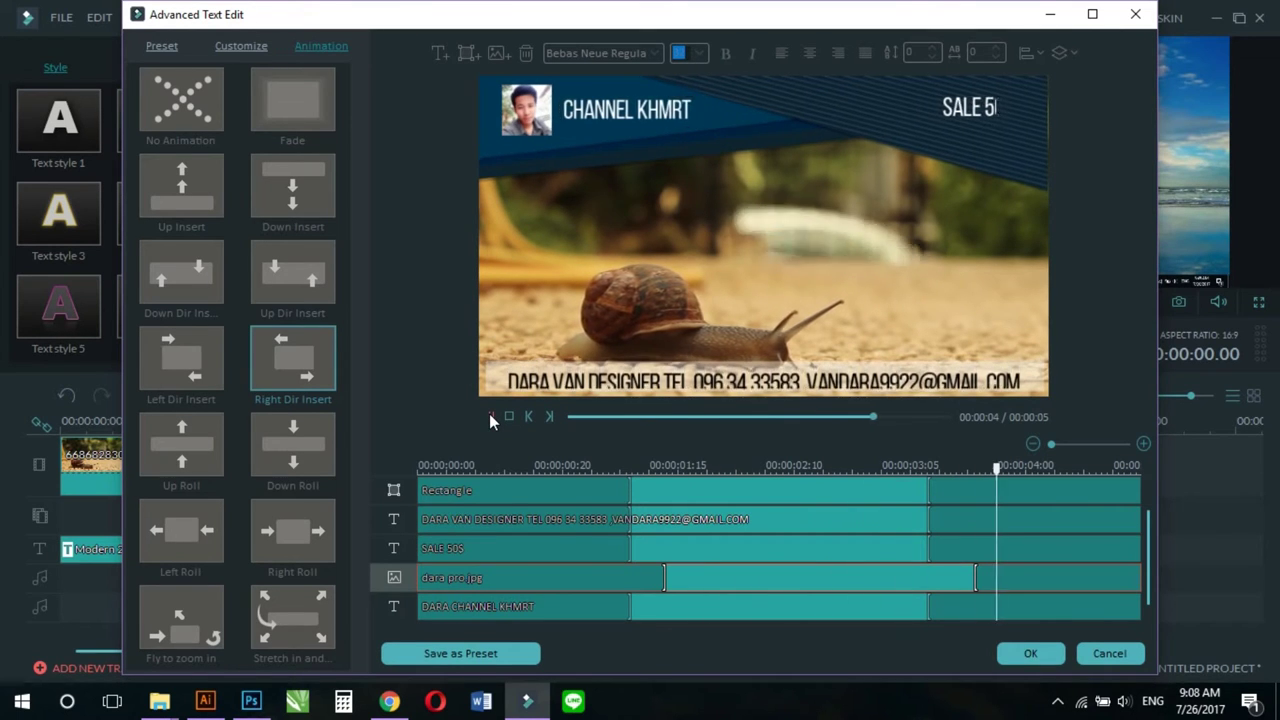
click(490, 417)
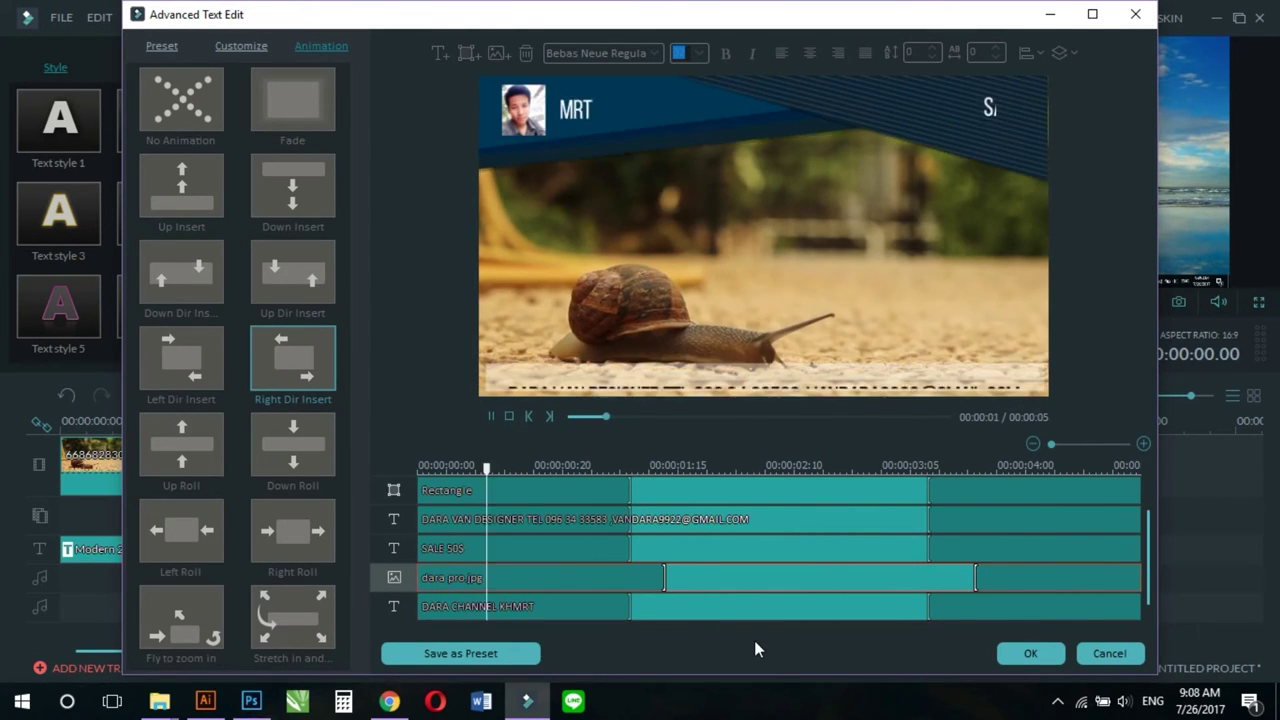
click(492, 414)
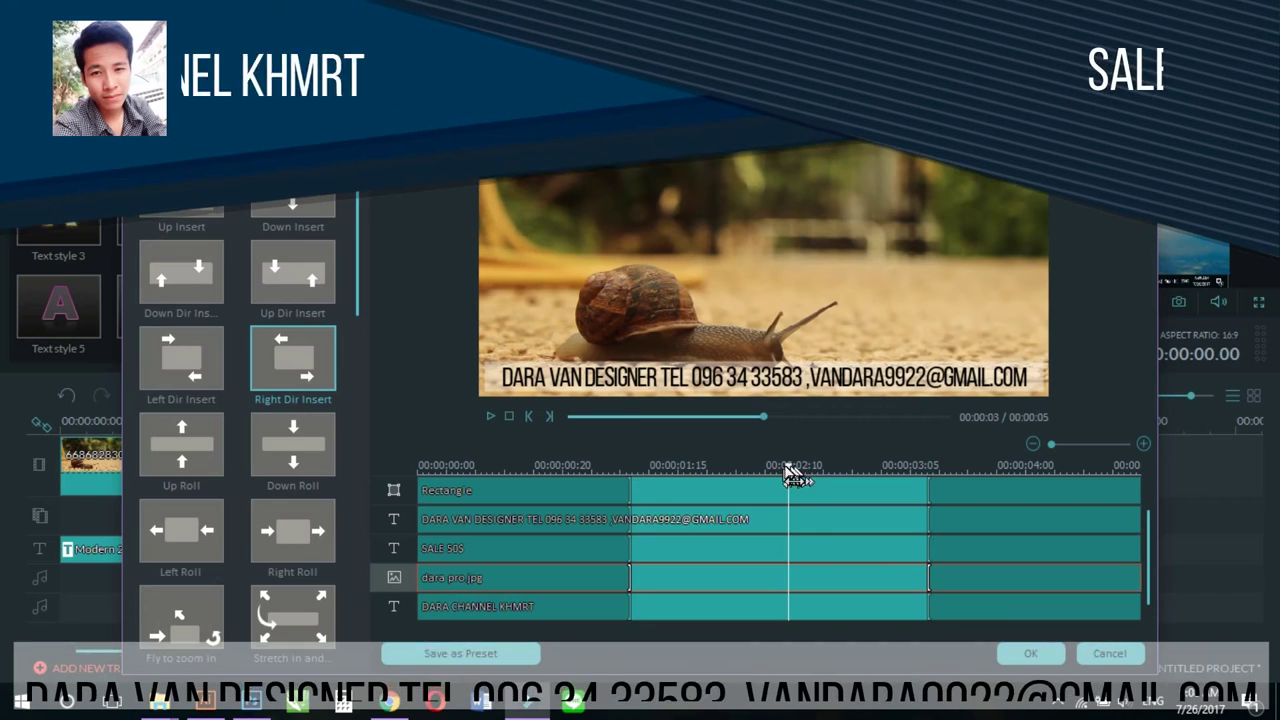
drag(787, 470, 495, 503)
click(1026, 421)
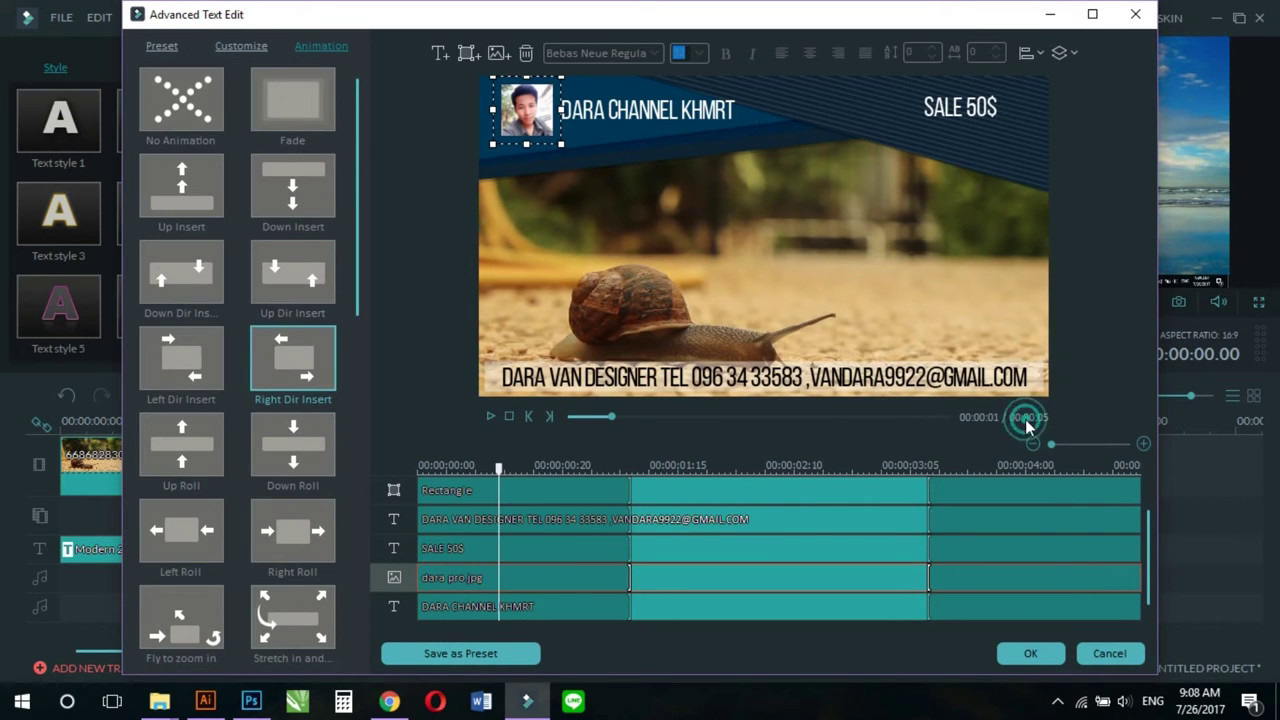
click(998, 463)
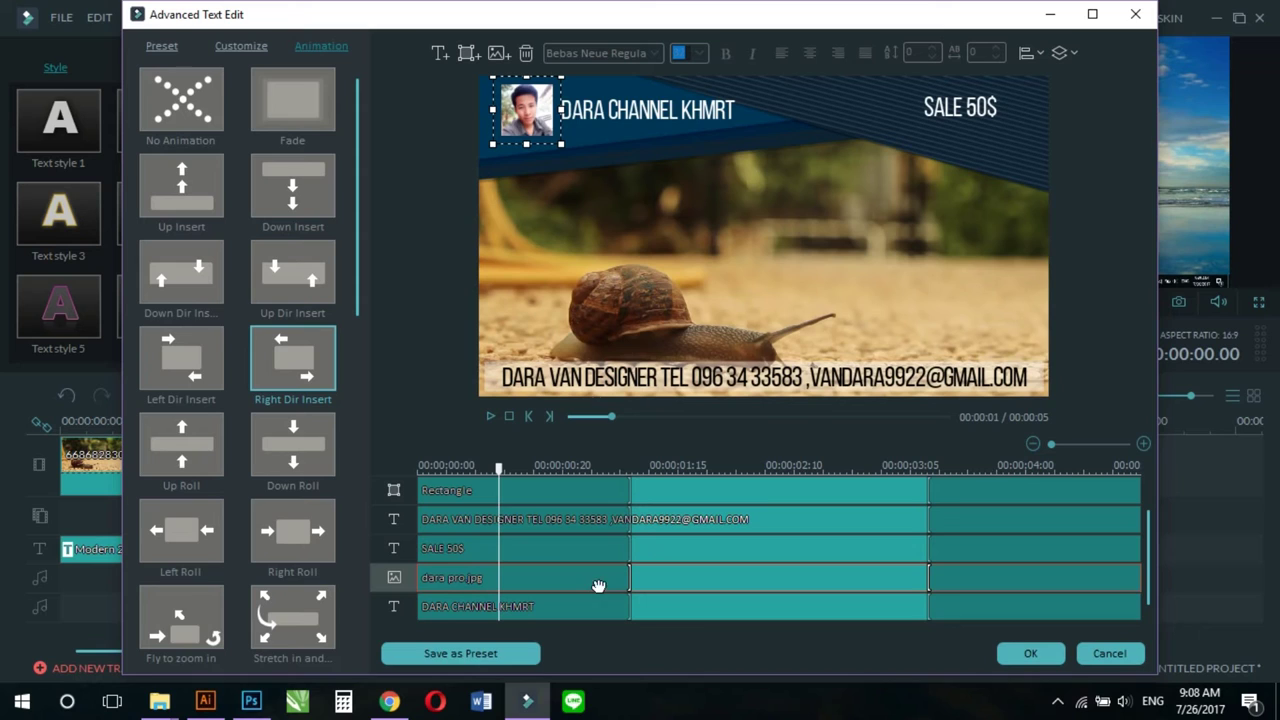
Step: Confirm the title edits with OK and close Advanced Text Edit
click(486, 655)
click(1031, 653)
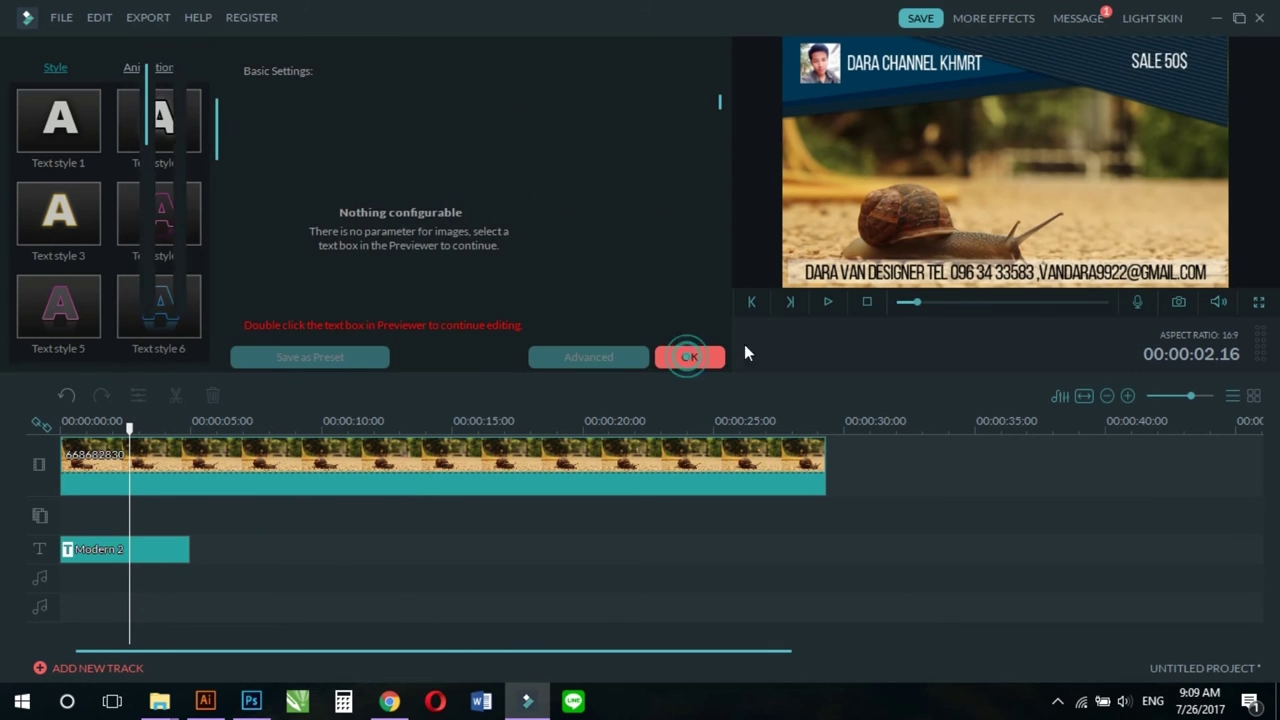
Step: Preview the project and shift the Modern 2 title later, to about the 8-second mark
drag(904, 303, 888, 303)
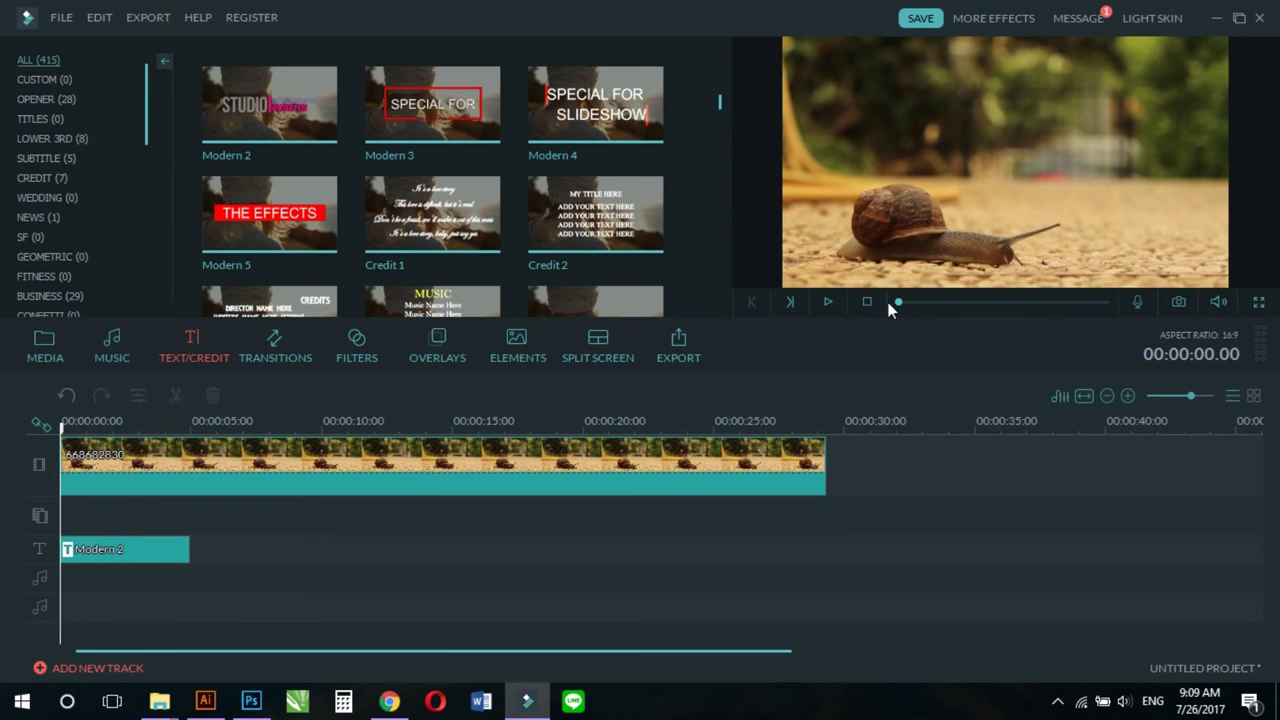
click(828, 302)
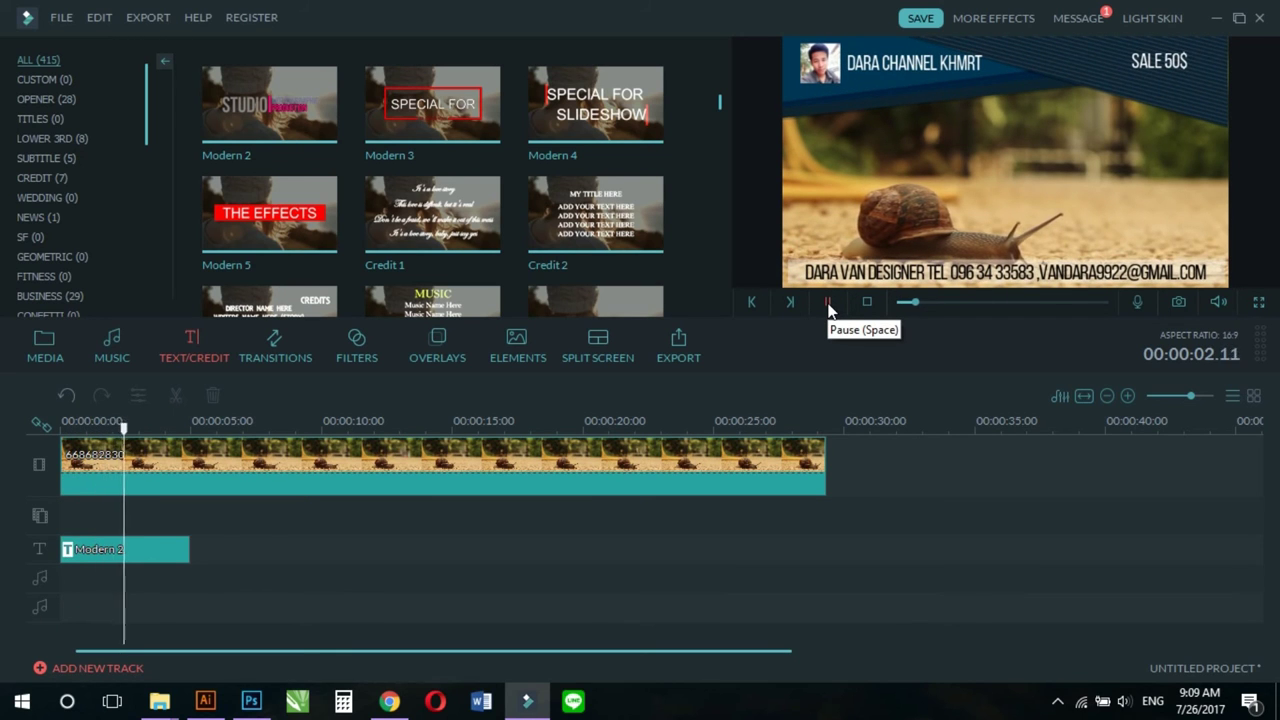
click(828, 302)
drag(185, 550, 403, 550)
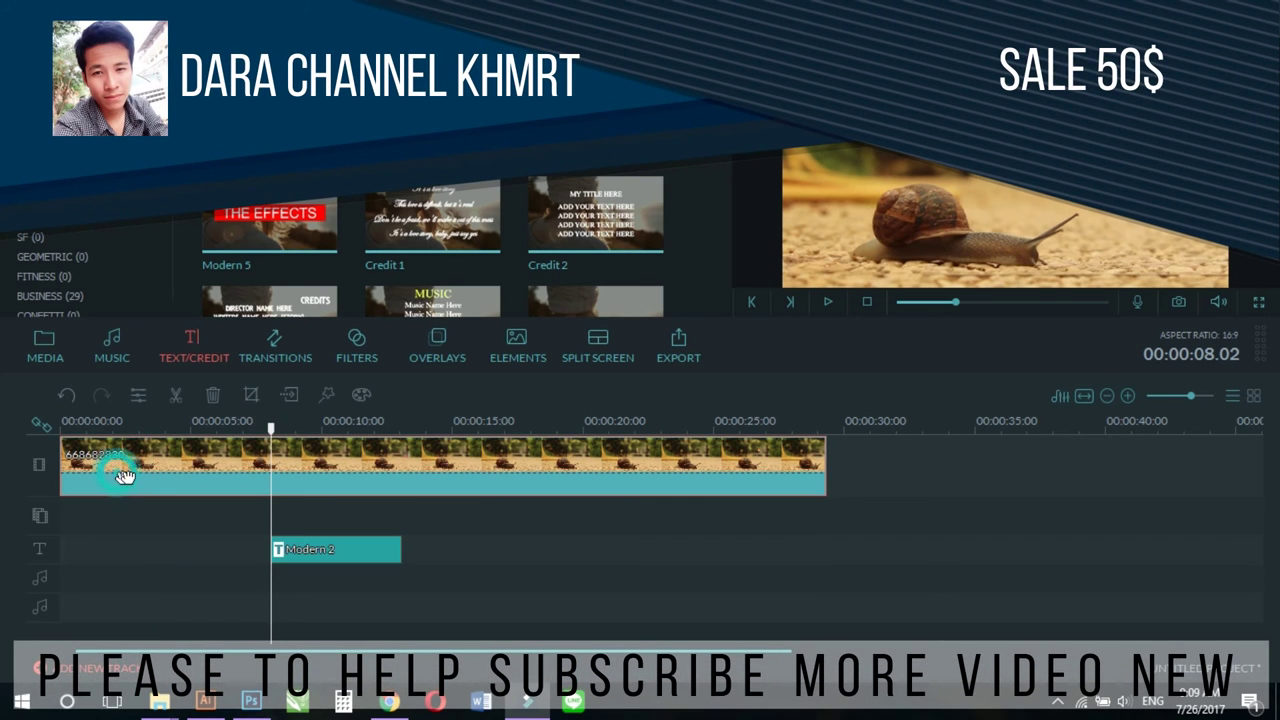
click(45, 343)
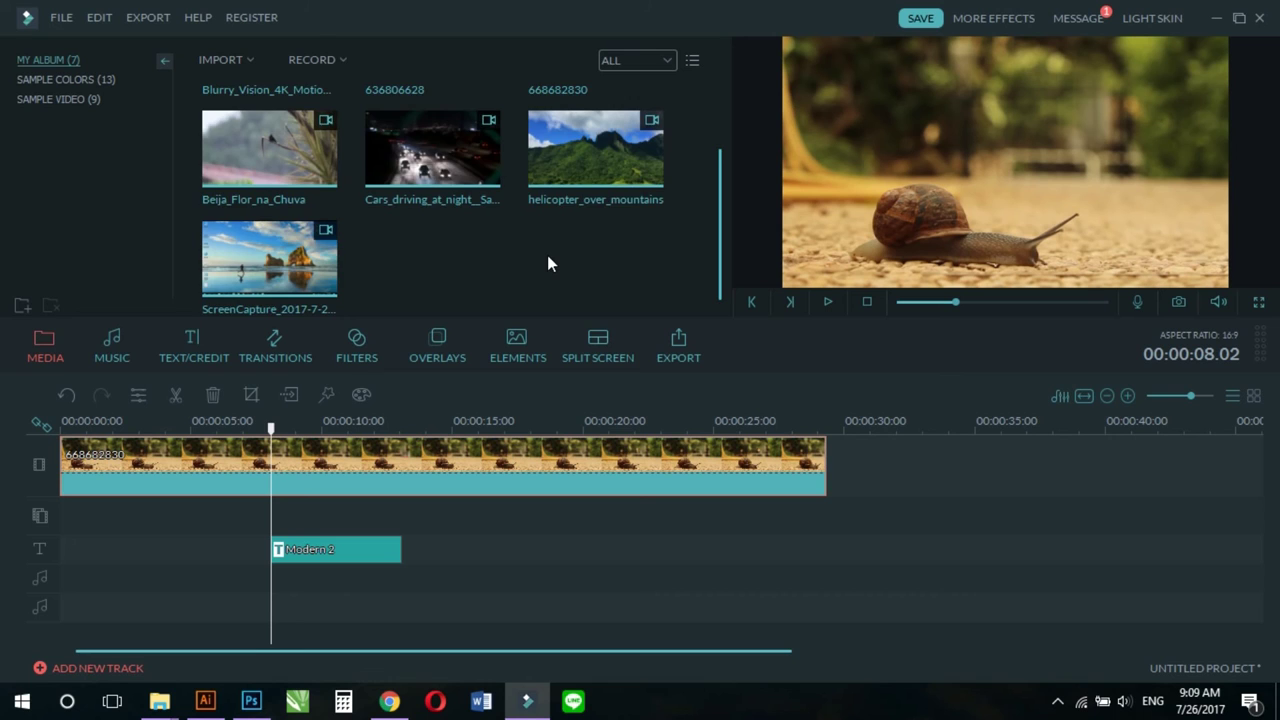
Step: Put flower clip 636806628 at the project start, move Modern 2 to 0:00, select the snail clip
scroll(548, 258, up, 1)
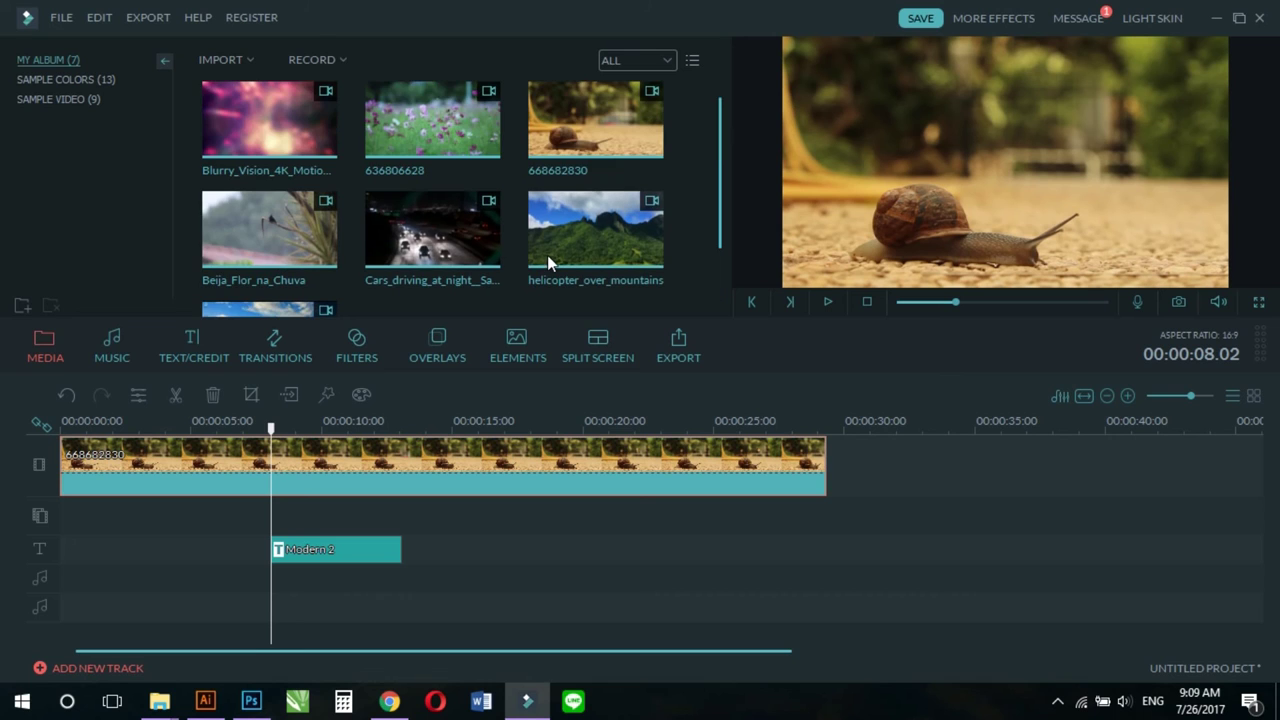
click(433, 141)
drag(433, 139, 445, 500)
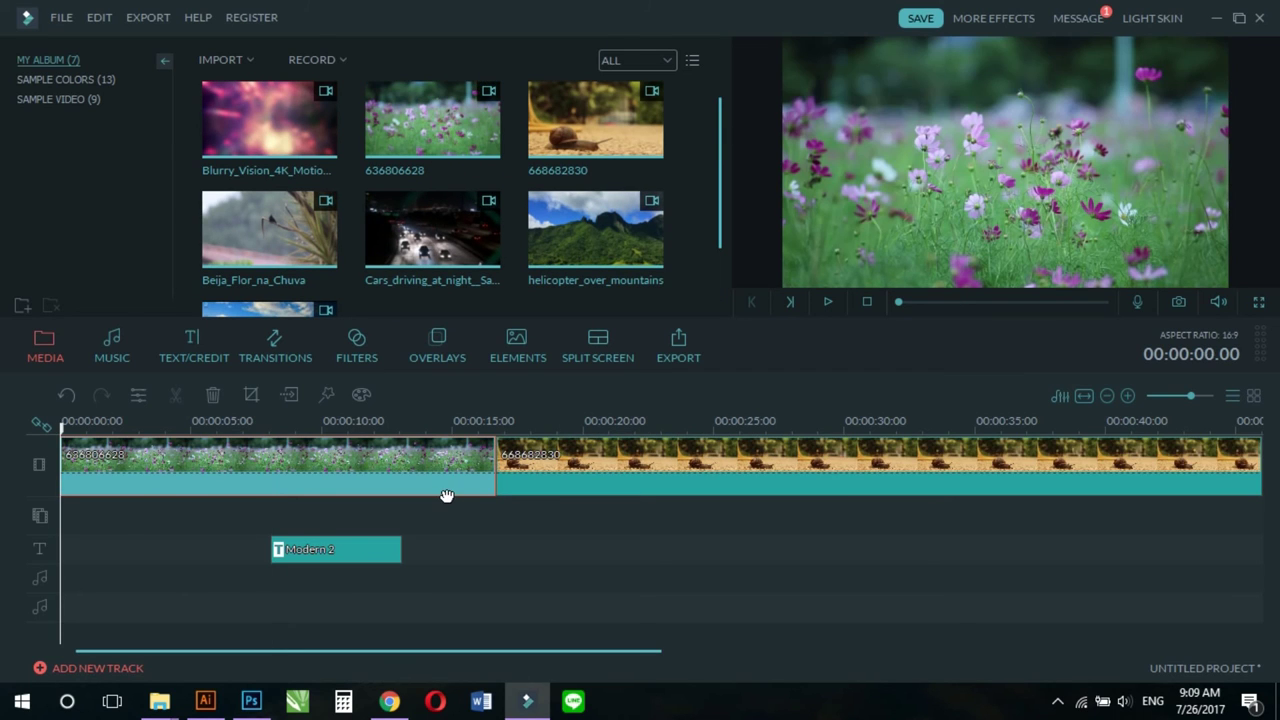
drag(345, 550, 131, 555)
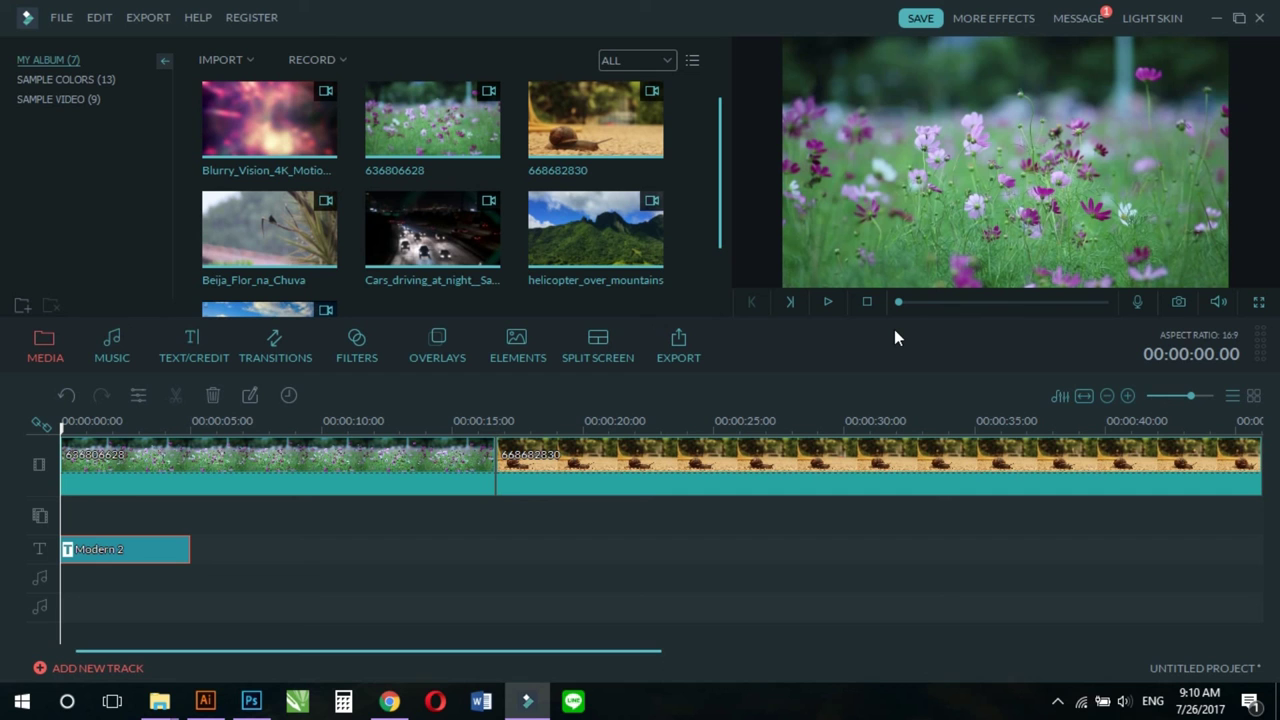
click(828, 302)
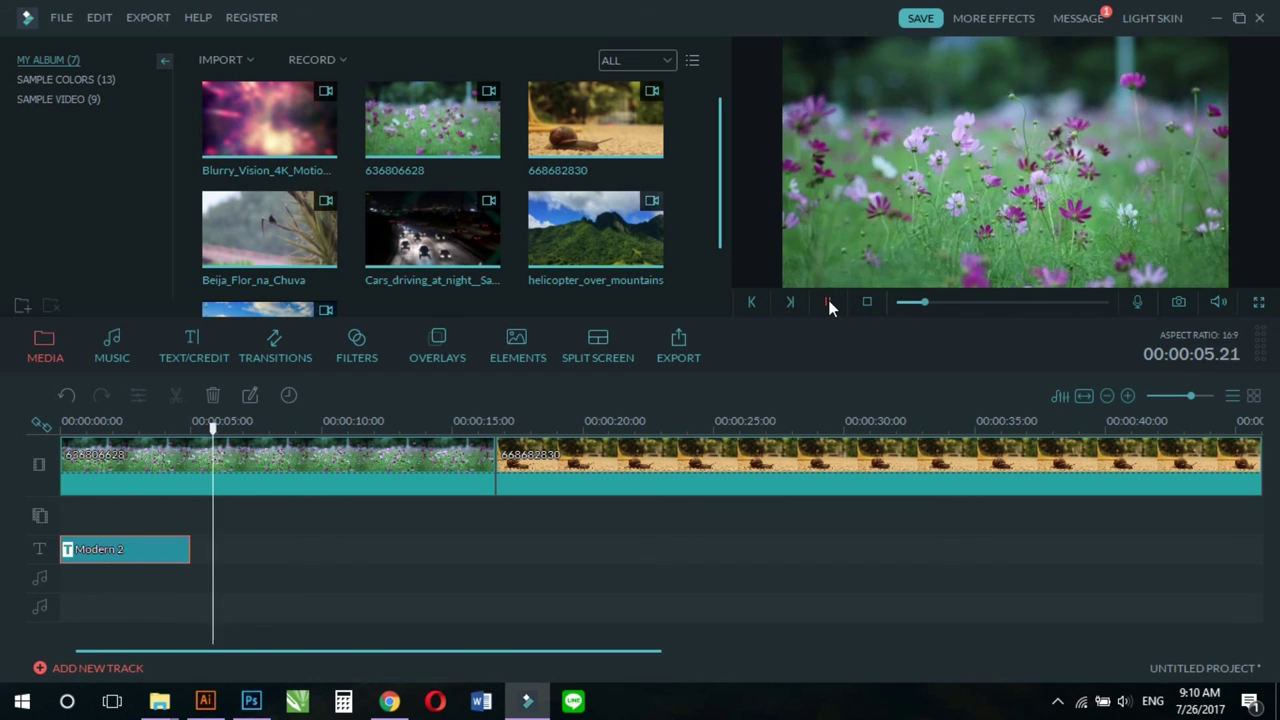
click(828, 302)
click(748, 460)
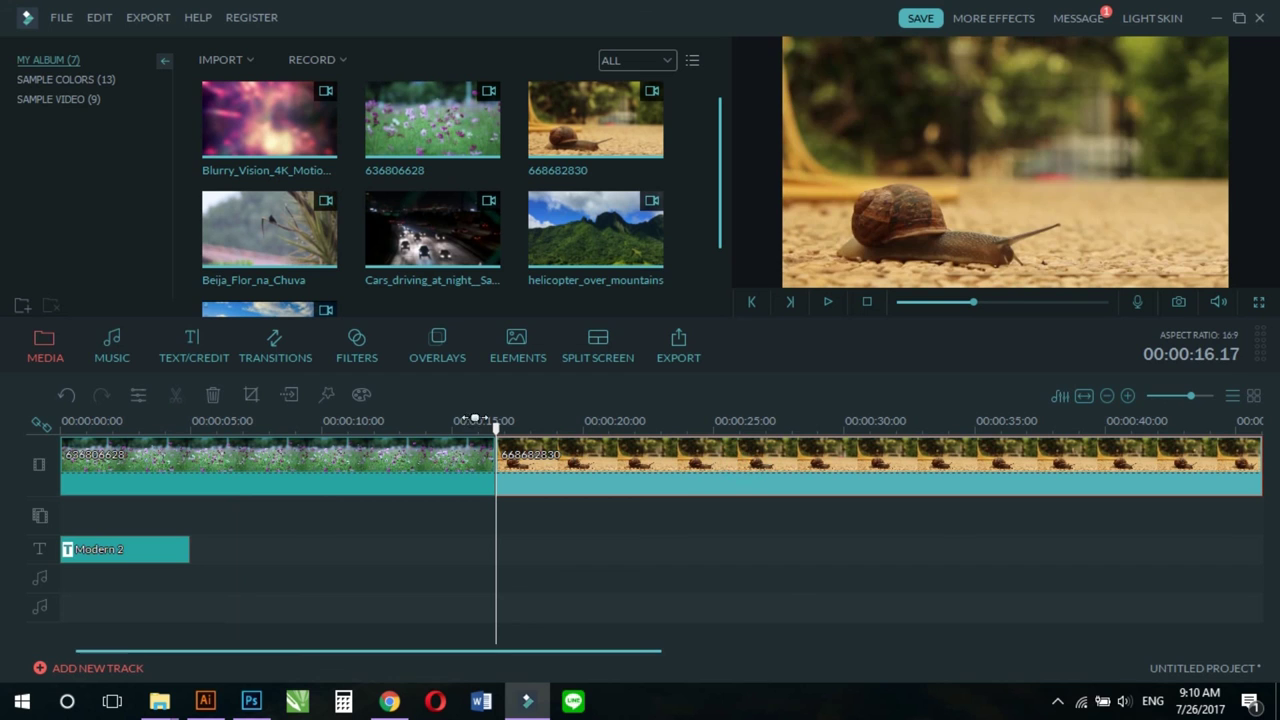
Step: Delete the snail clip, rewind to the start, and show the hidden system-tray icons
click(214, 393)
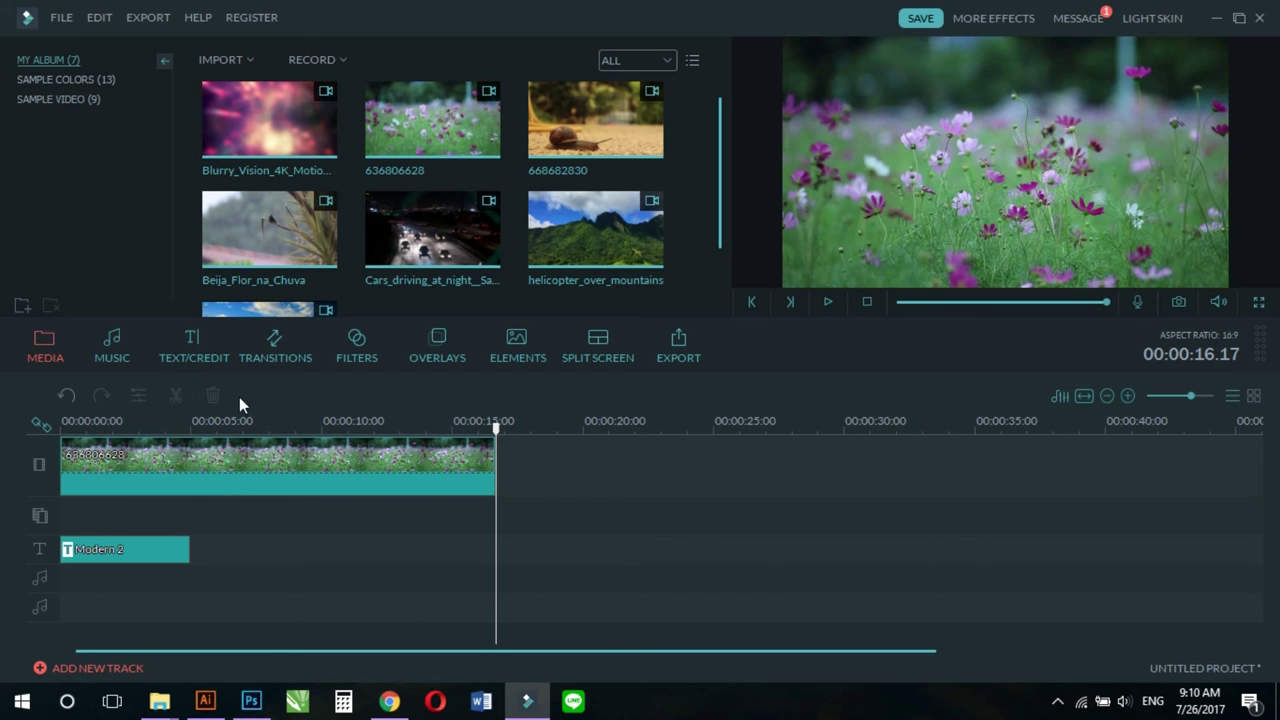
drag(497, 428, 100, 469)
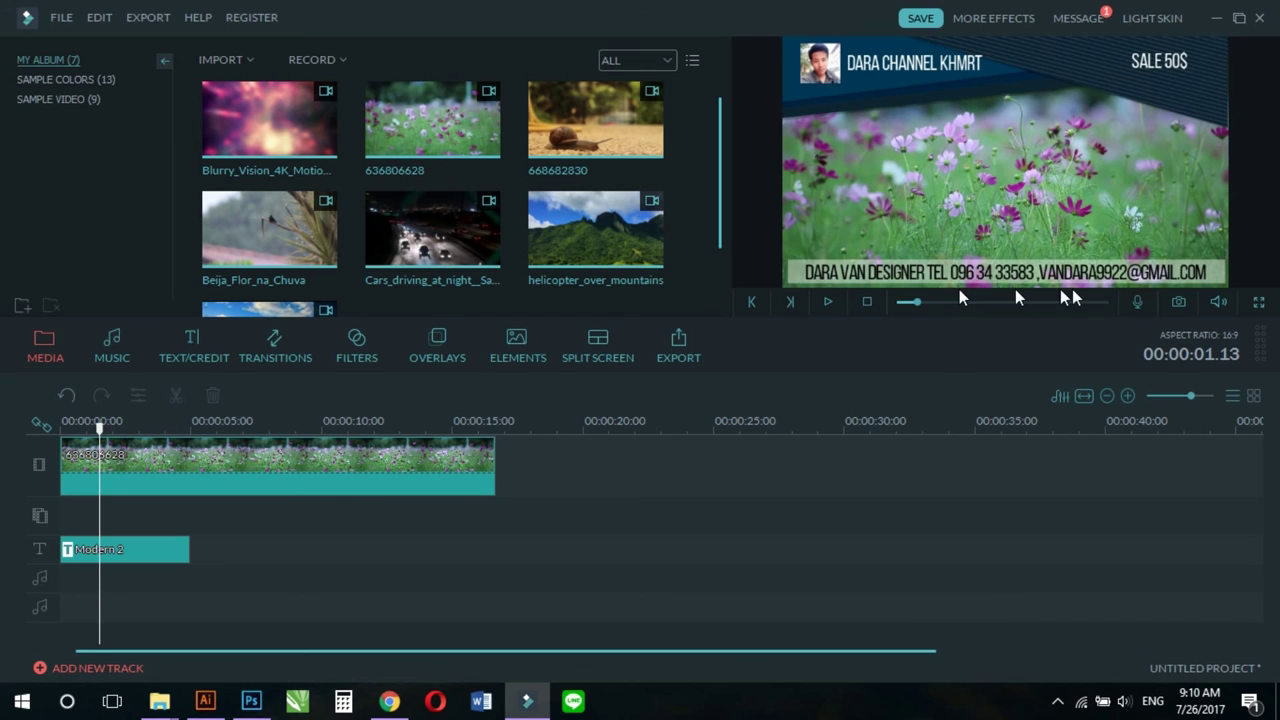
click(1058, 700)
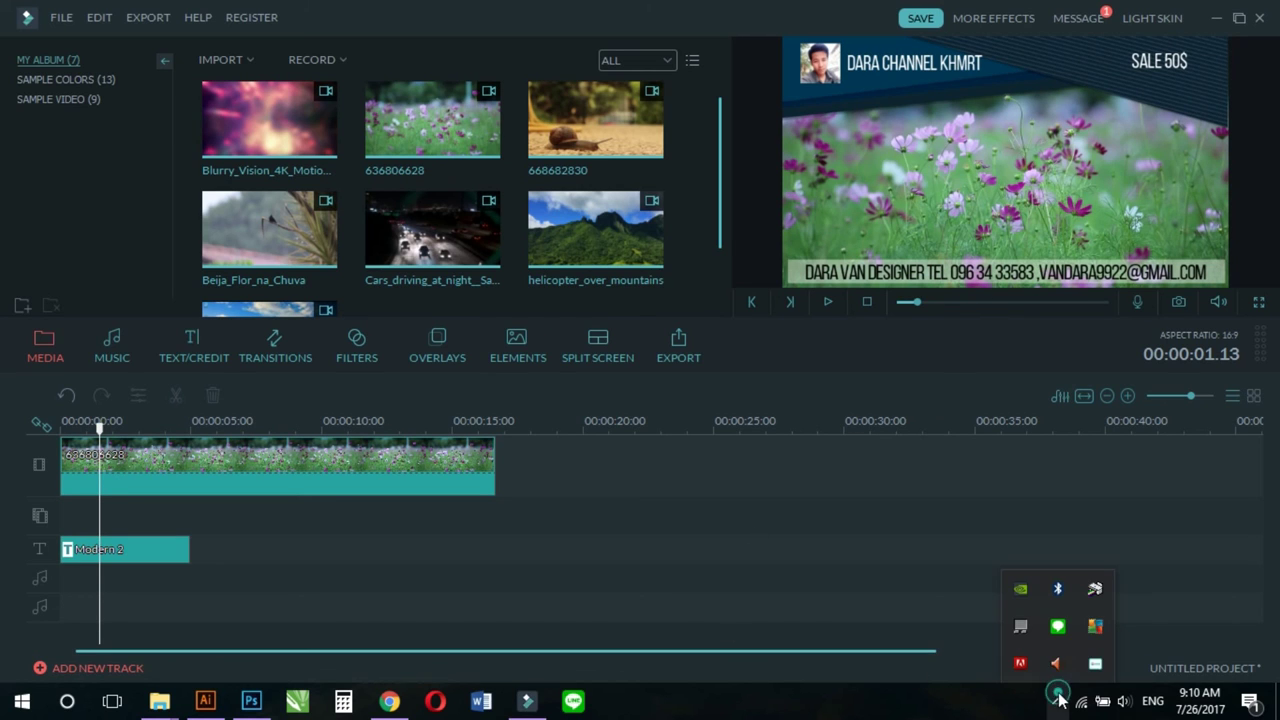